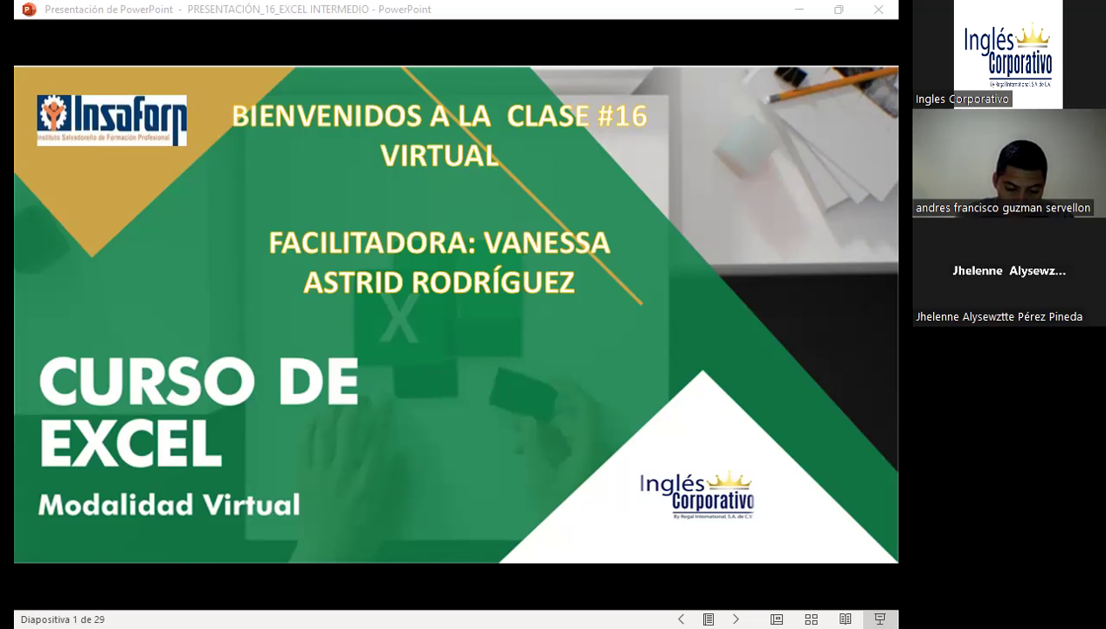
# Step: Go to the Inglés Corporativo course page and open Sección 4's Examen Final in a new tab
pyautogui.click(396, 366)
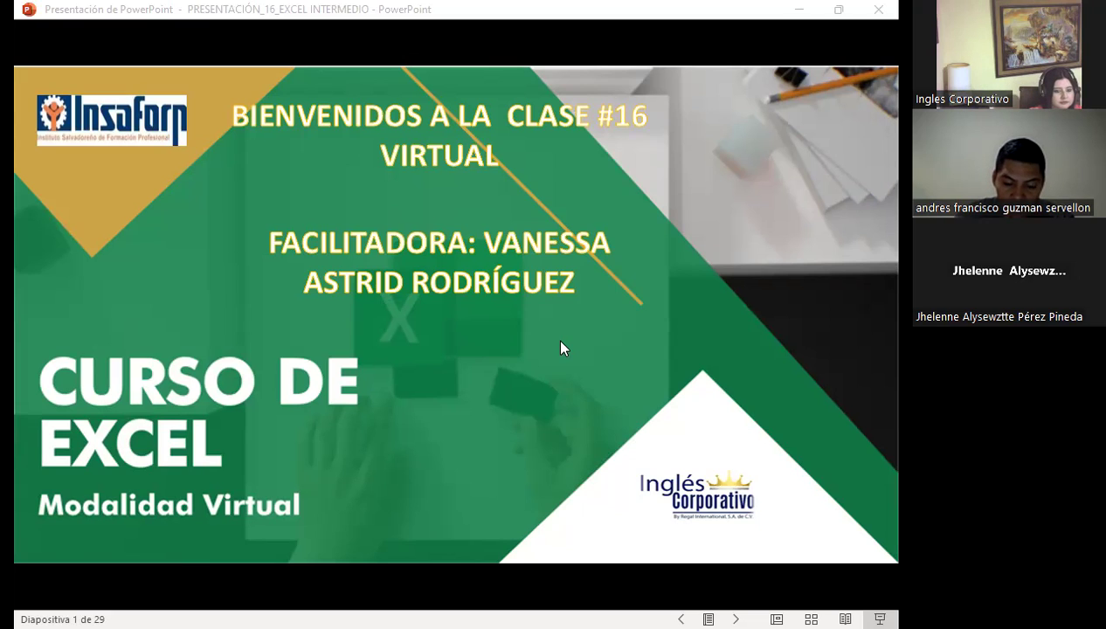
pyautogui.click(237, 546)
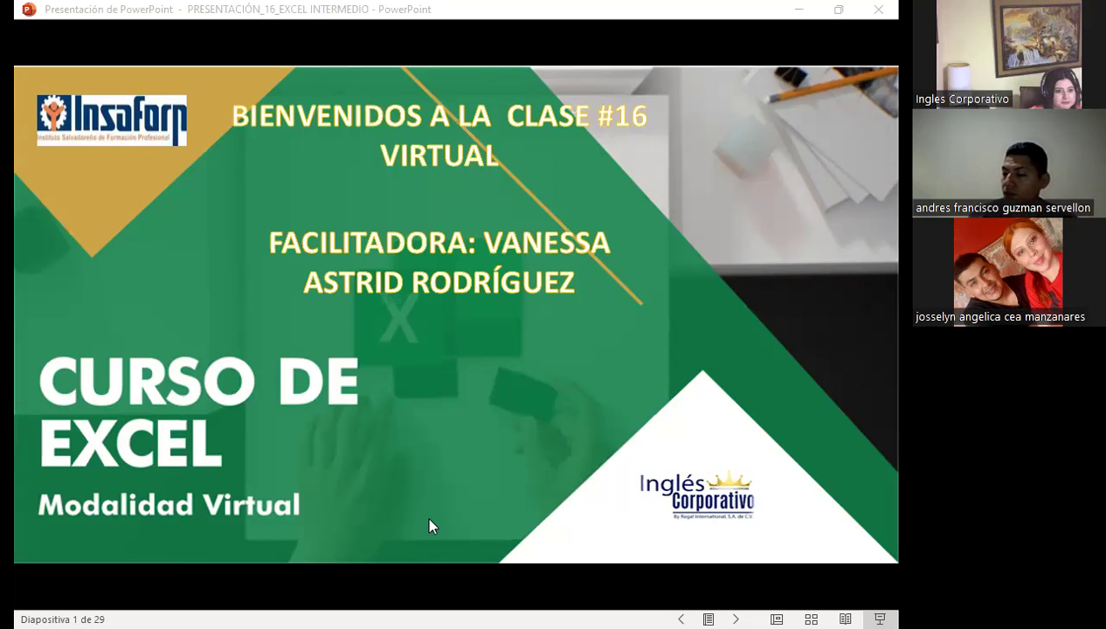
pyautogui.hotkey('alt', 'Tab')
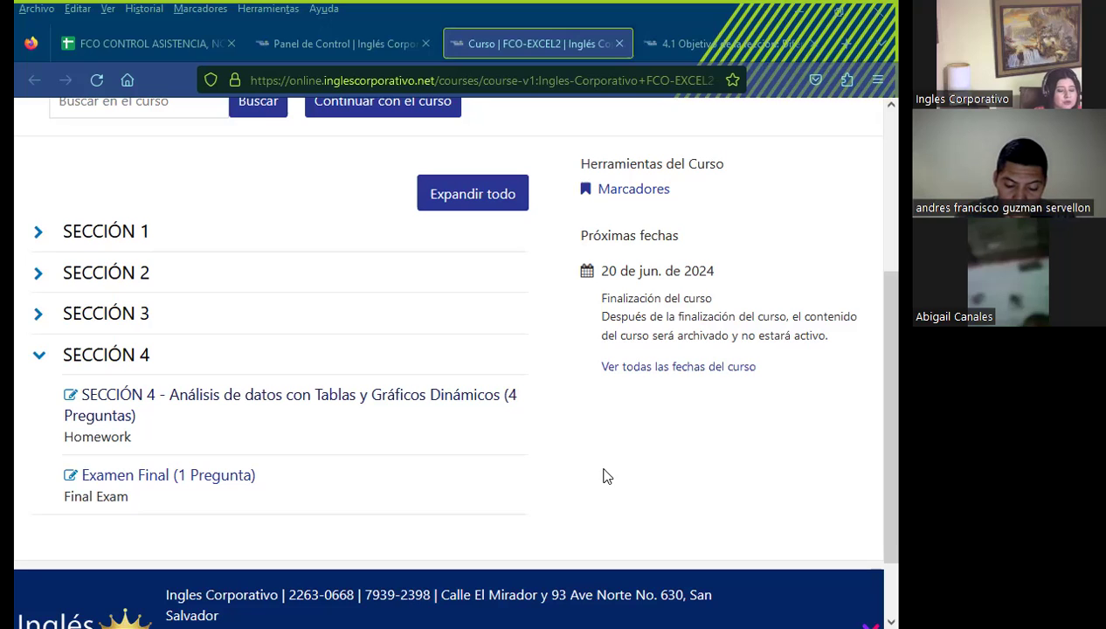
pyautogui.middleClick(109, 483)
pyautogui.click(580, 36)
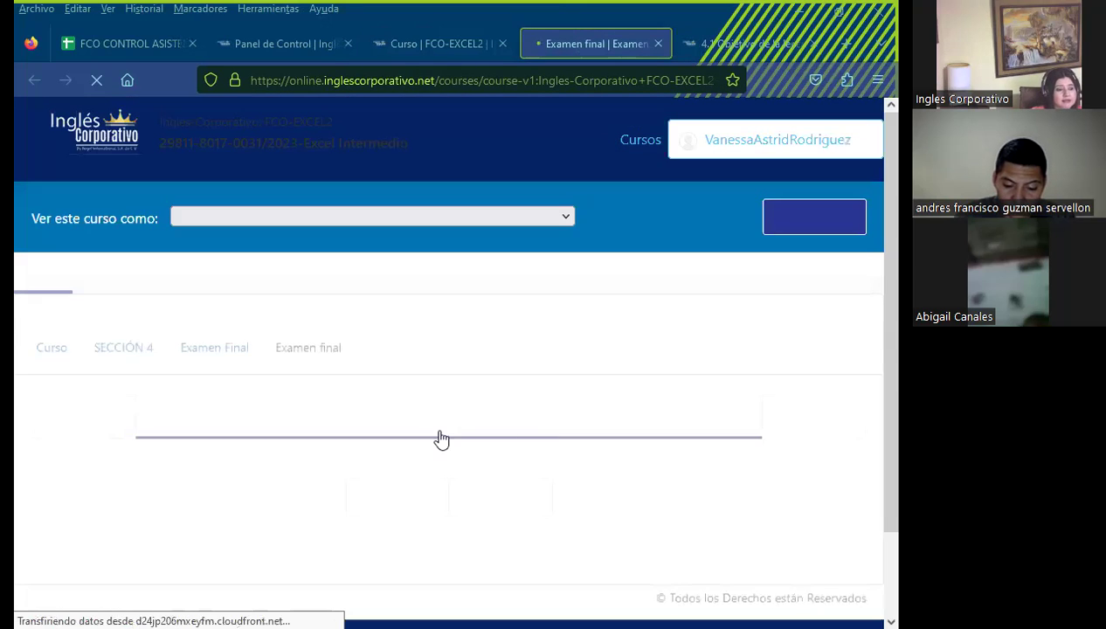
pyautogui.scroll(-1, 15, 439)
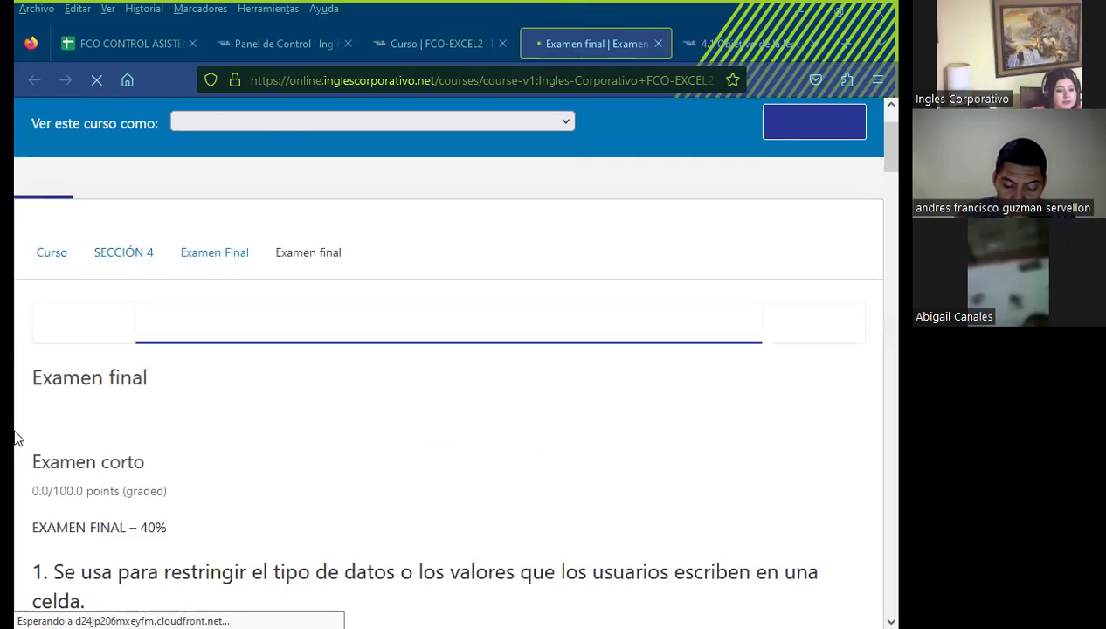
pyautogui.scroll(-2, 390, 413)
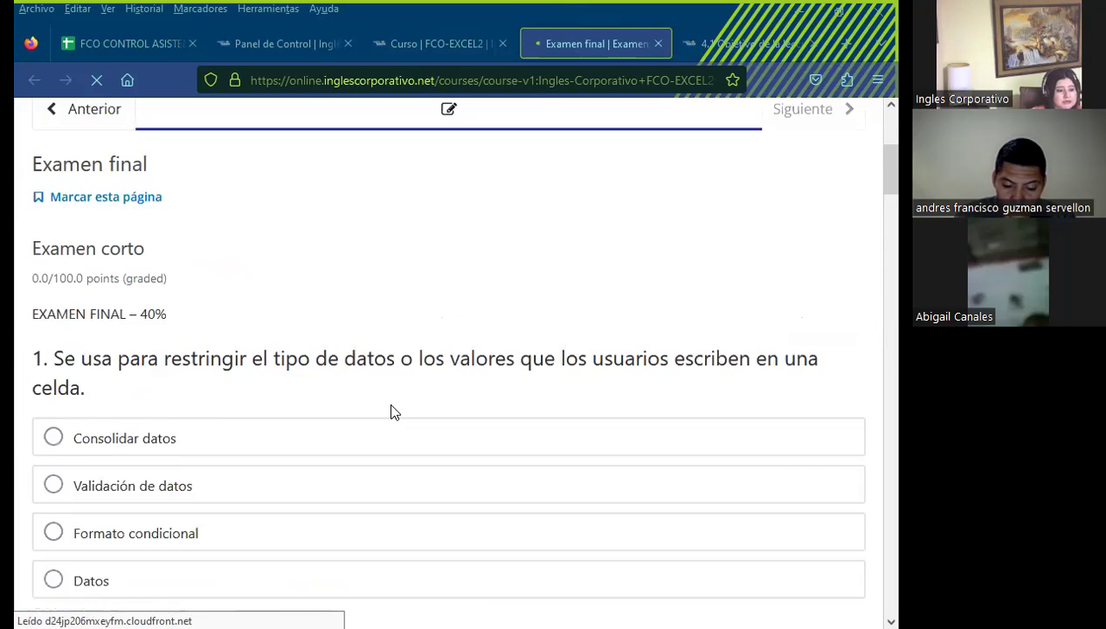
pyautogui.scroll(-1, 390, 412)
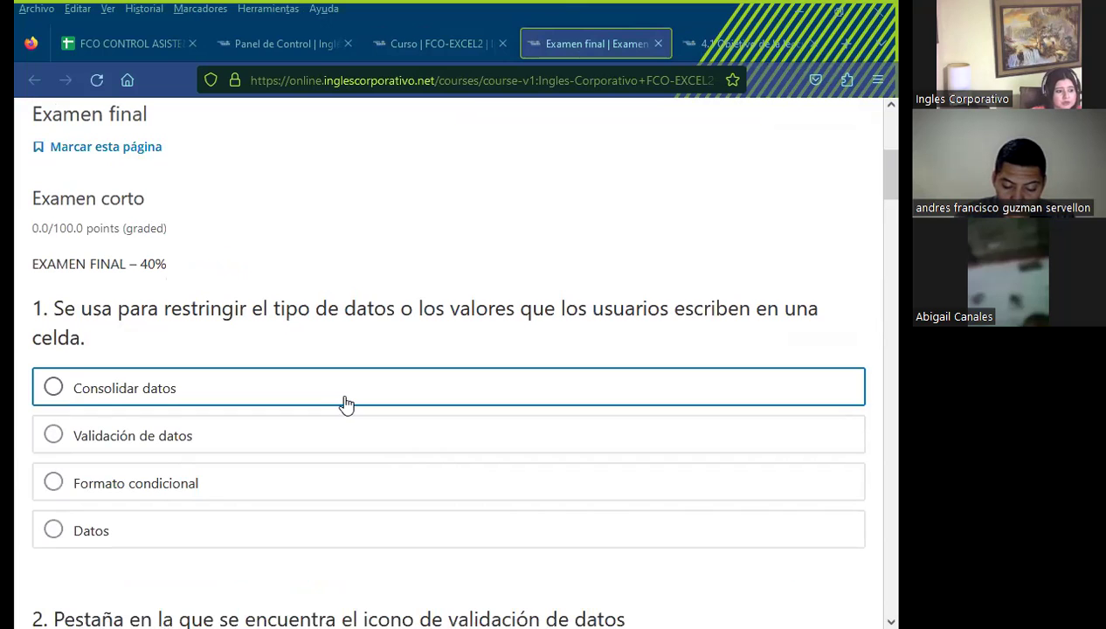
pyautogui.scroll(-4, 345, 404)
pyautogui.scroll(-4, 345, 411)
pyautogui.scroll(-8, 336, 417)
pyautogui.scroll(-4, 336, 424)
pyautogui.scroll(-8, 336, 425)
pyautogui.scroll(-5, 336, 425)
pyautogui.scroll(-5, 336, 426)
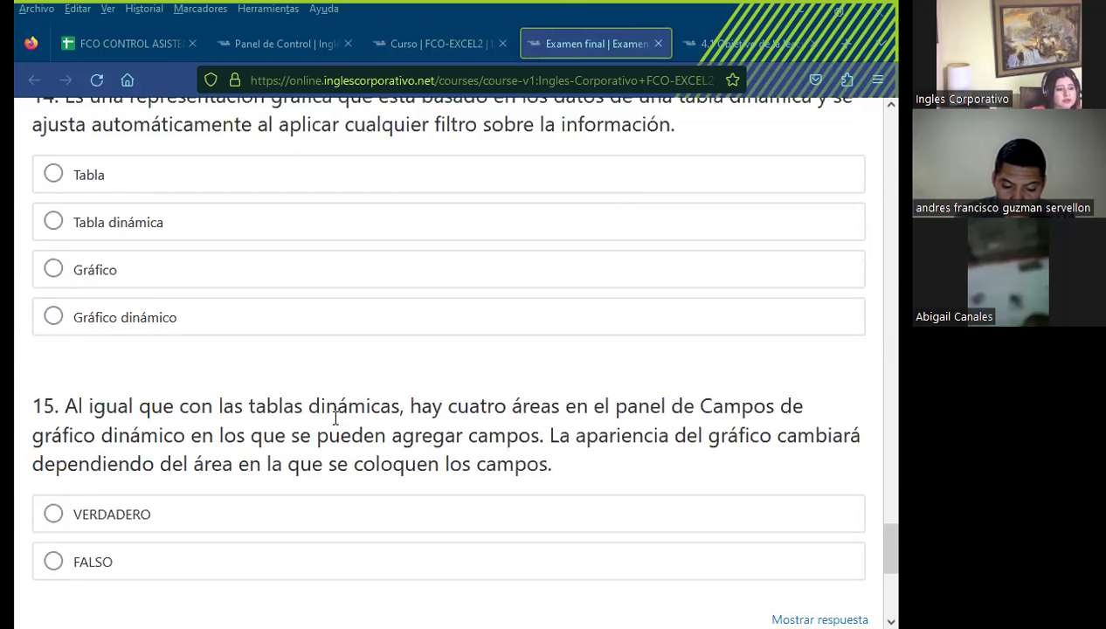
pyautogui.scroll(-4, 337, 425)
pyautogui.scroll(4, 288, 439)
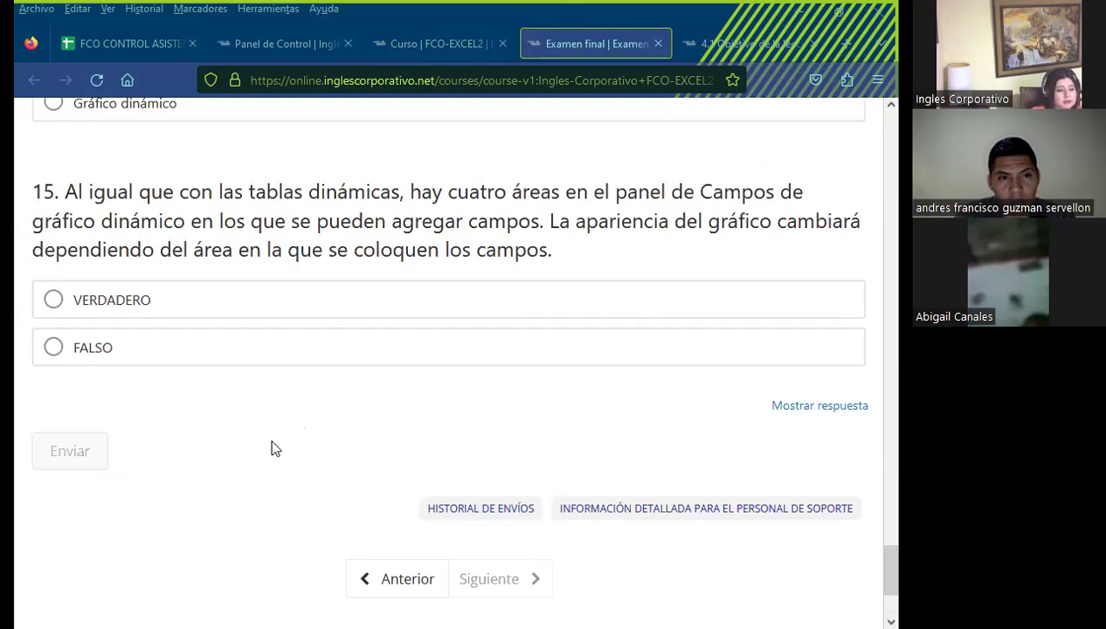
pyautogui.scroll(2, 283, 446)
pyautogui.scroll(2, 282, 463)
pyautogui.scroll(5, 234, 493)
pyautogui.scroll(3, 234, 490)
pyautogui.scroll(5, 245, 460)
pyautogui.scroll(5, 246, 459)
pyautogui.scroll(3, 247, 460)
pyautogui.scroll(5, 247, 456)
pyautogui.scroll(5, 247, 457)
pyautogui.scroll(5, 257, 480)
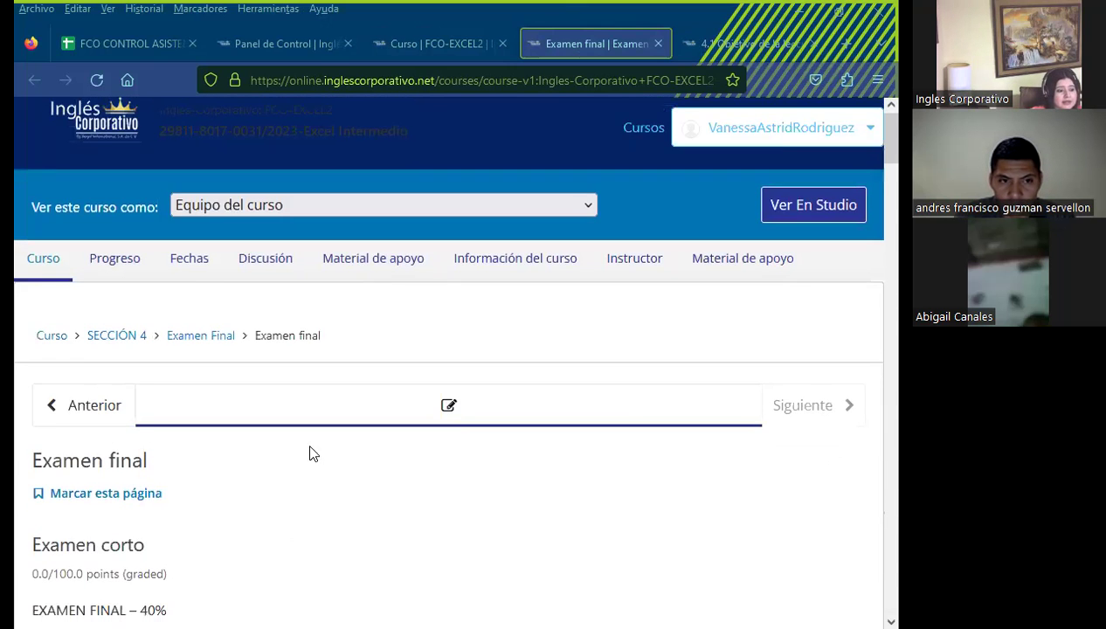
pyautogui.scroll(-3, 323, 384)
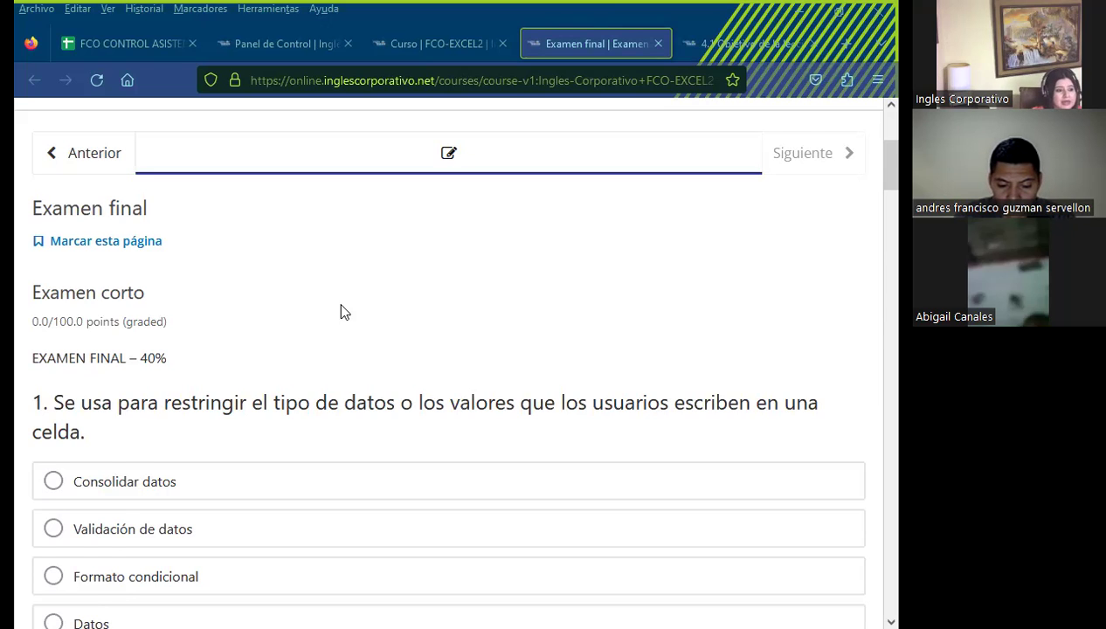
pyautogui.scroll(3, 341, 393)
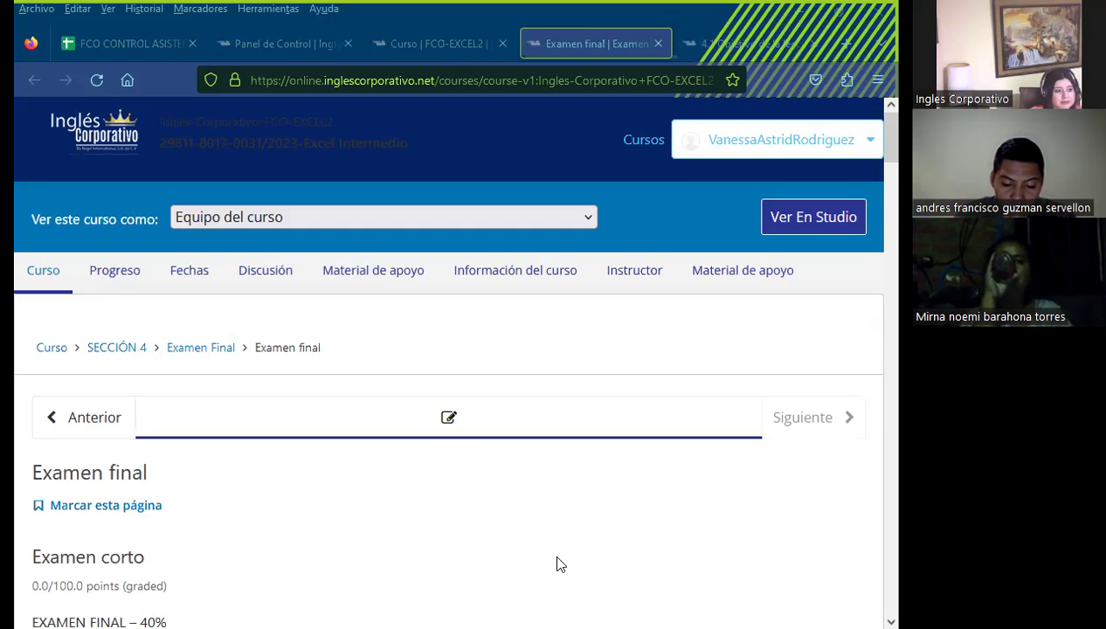
# Step: Return to the PRESENTACIÓN_16_EXCEL INTERMEDIO presentation on its Clase #16 title slide
pyautogui.hotkey('alt', 'Tab')
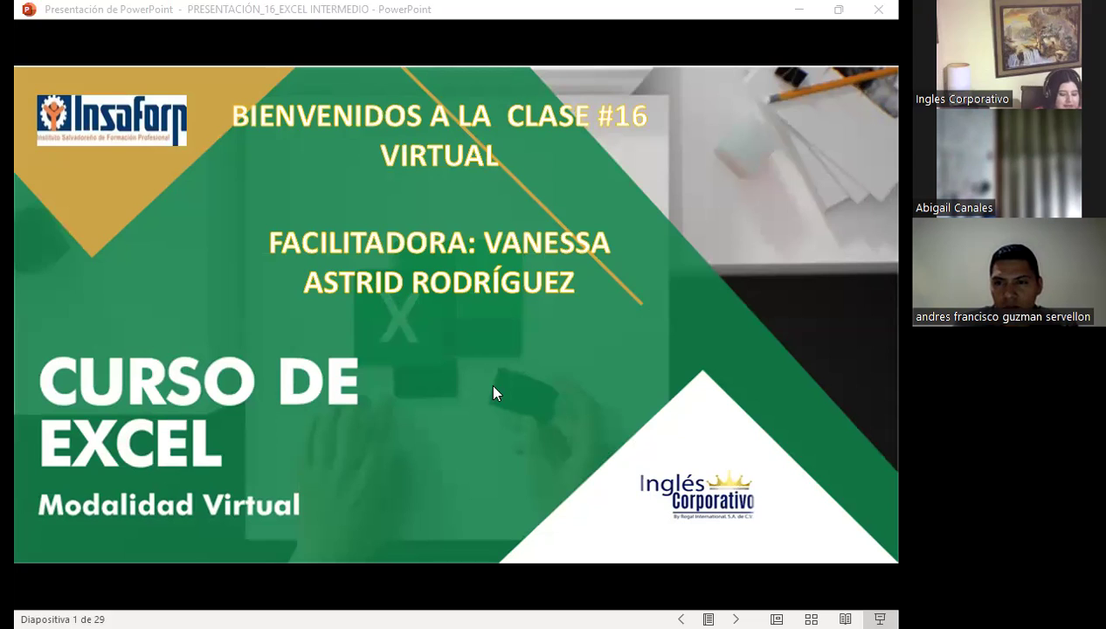
# Step: Advance past the SESIÓN: 16 slide to the AGENDA slide, 3 of 29
pyautogui.press('Right')
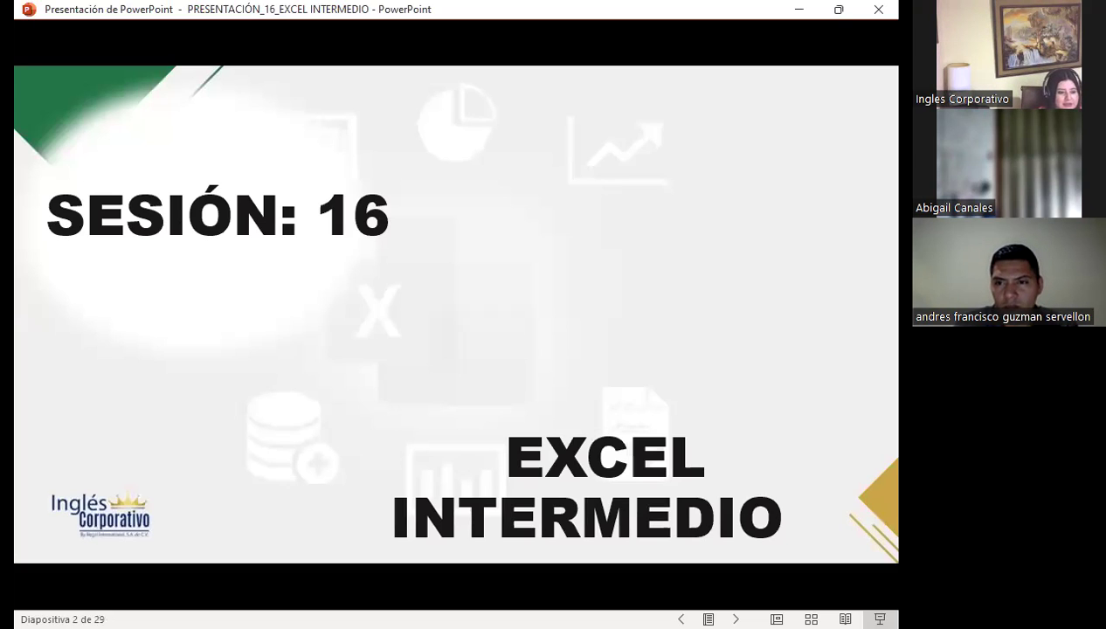
pyautogui.press('Right')
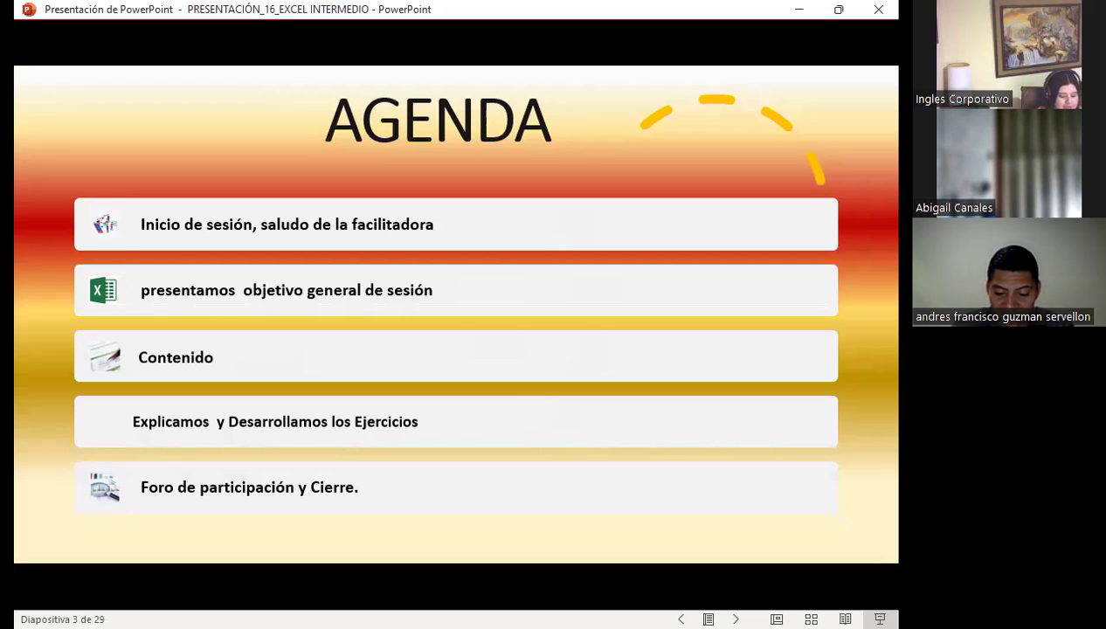
# Step: Advance to slide 4, the general objective on tables versus pivot tables
pyautogui.press('Right')
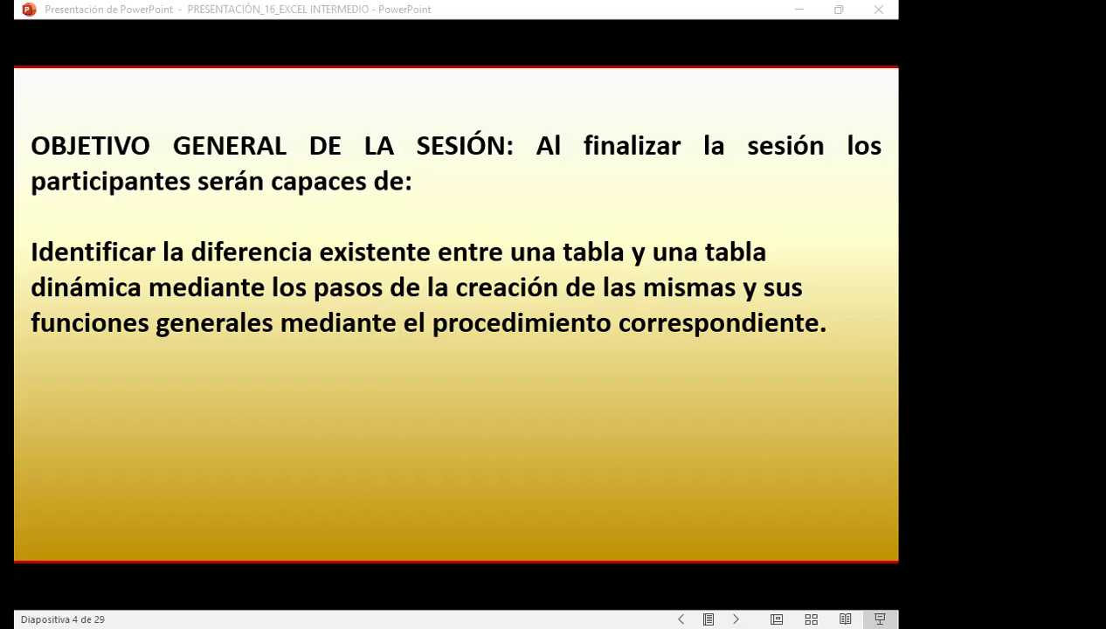
# Step: Show slide 5, "QUE ES UNA TABLA EN EXCEL", with the slideshow window active
pyautogui.click(569, 411)
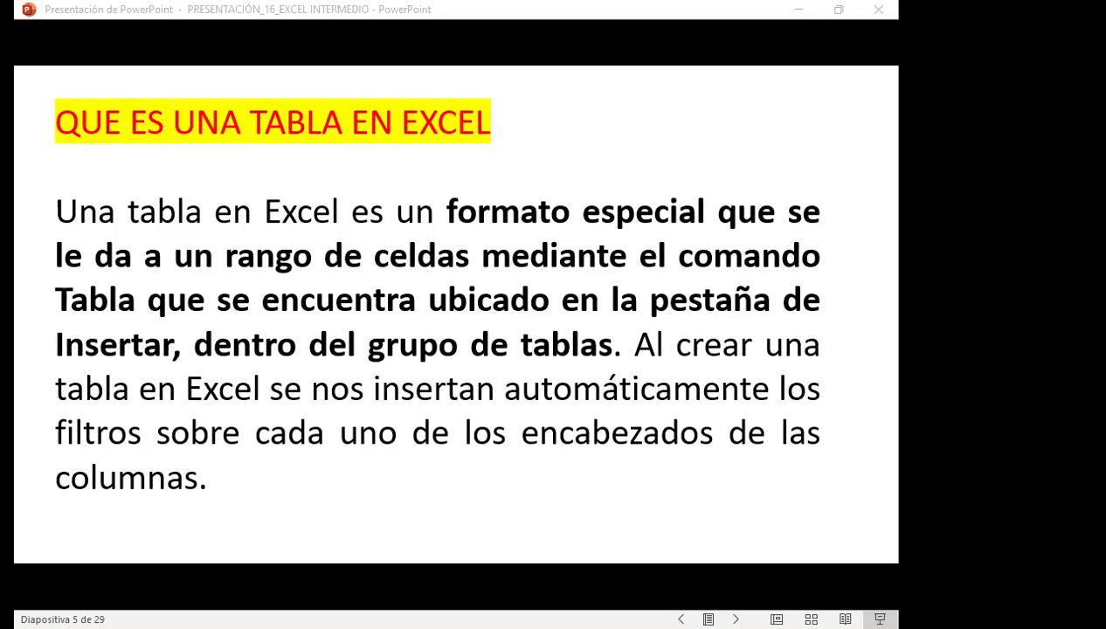
pyautogui.click(684, 358)
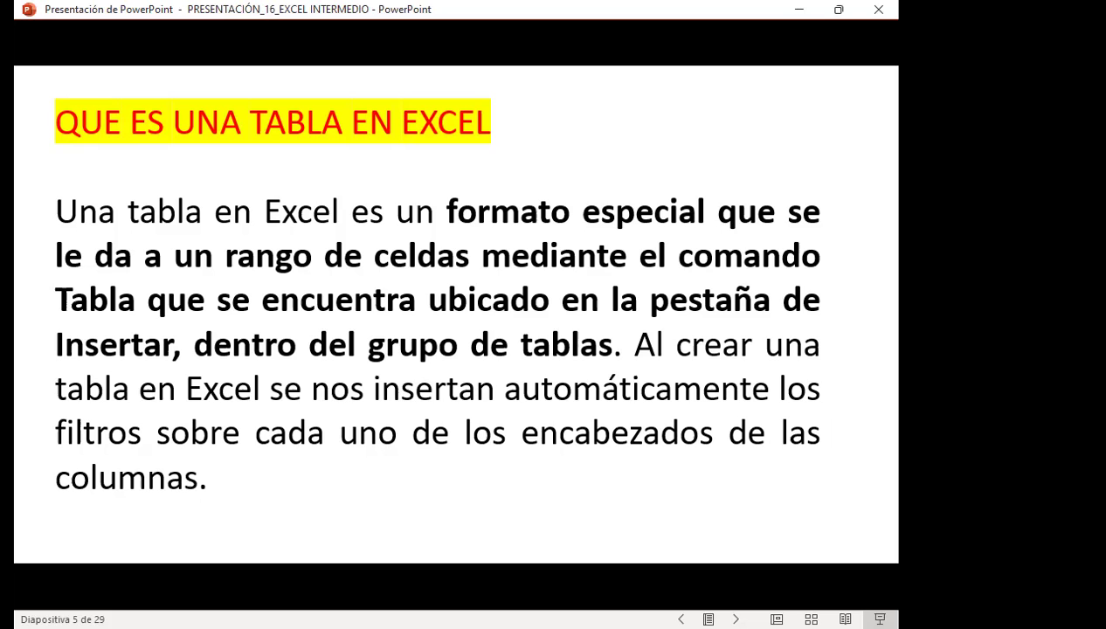
# Step: Advance to slide 6, "MODIFICAR LOS DATOS DE UNA TABLA"
pyautogui.press('Right')
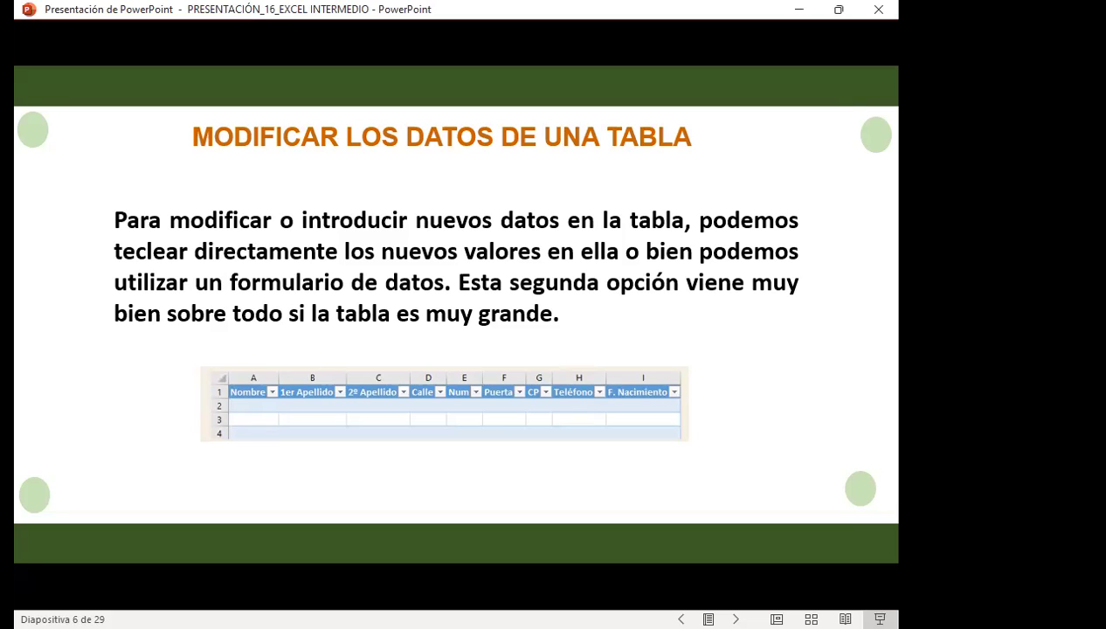
# Step: Advance to slide 7, the table of function numbers 101–111
pyautogui.press('Right')
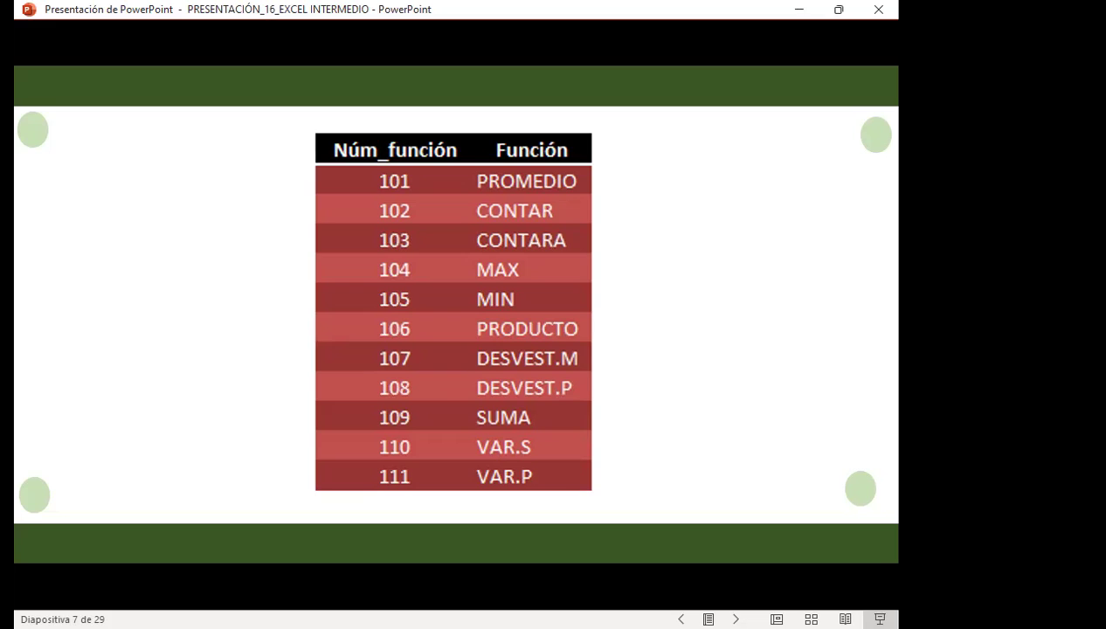
# Step: Advance to slide 8, "Tablas Dinámicas", explaining pivot tables
pyautogui.press('Right')
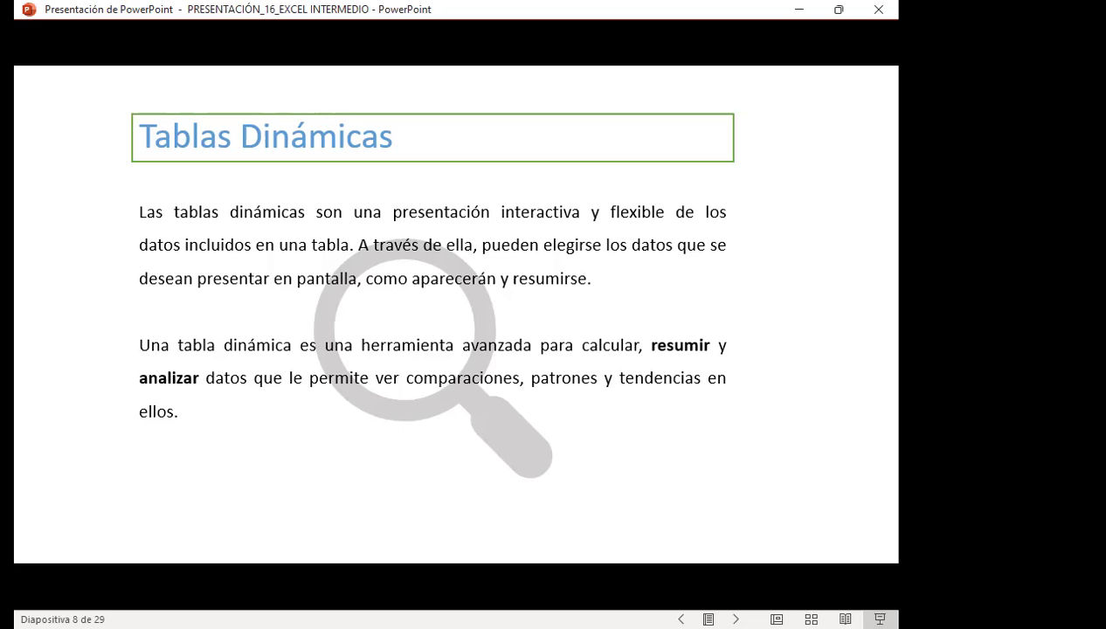
# Step: Advance to slide 9, "Términos utilizados en las tablas dinámicas"
pyautogui.press('Right')
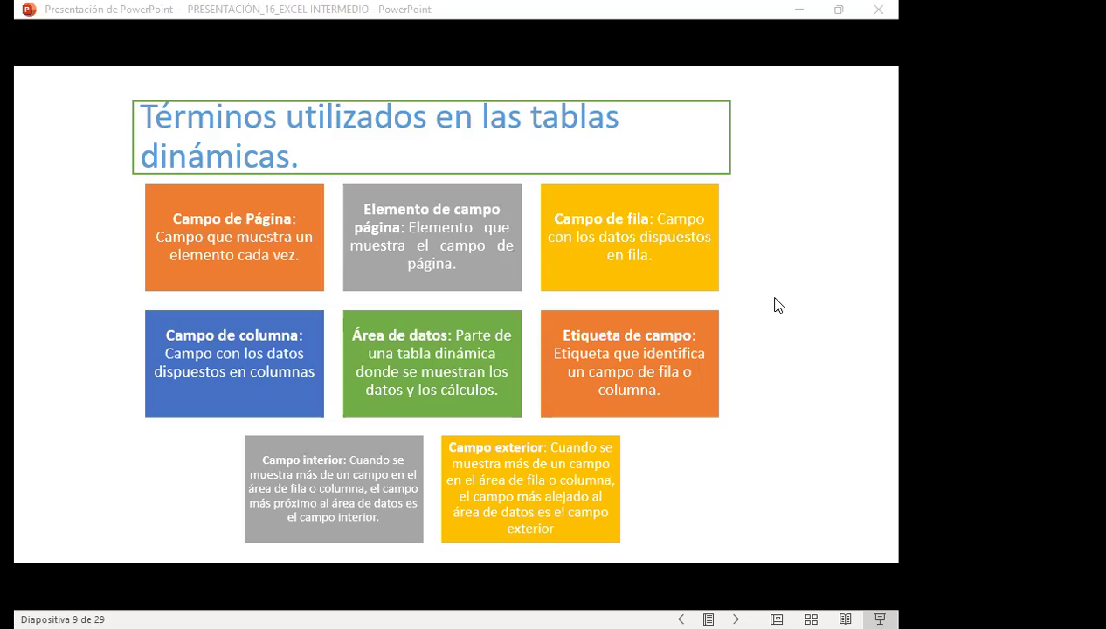
# Step: Advance to slide 10, "Creación de una Tabla Dinámica"
pyautogui.press('Right')
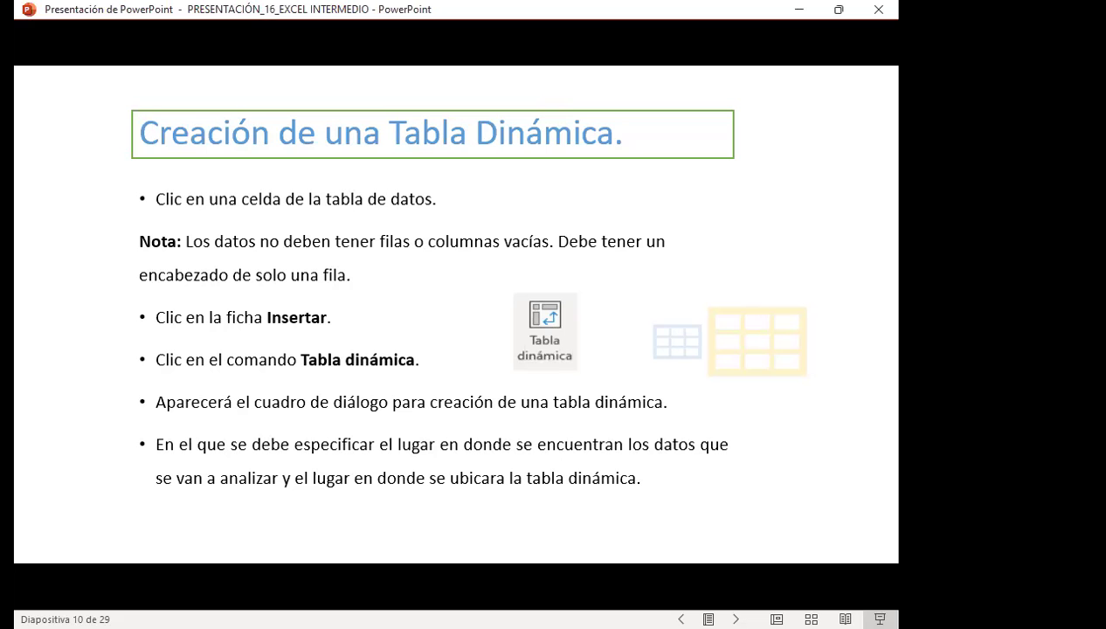
# Step: Advance the slide show to slide 11, showing the Crear tabla dinámica dialog
pyautogui.press('Right')
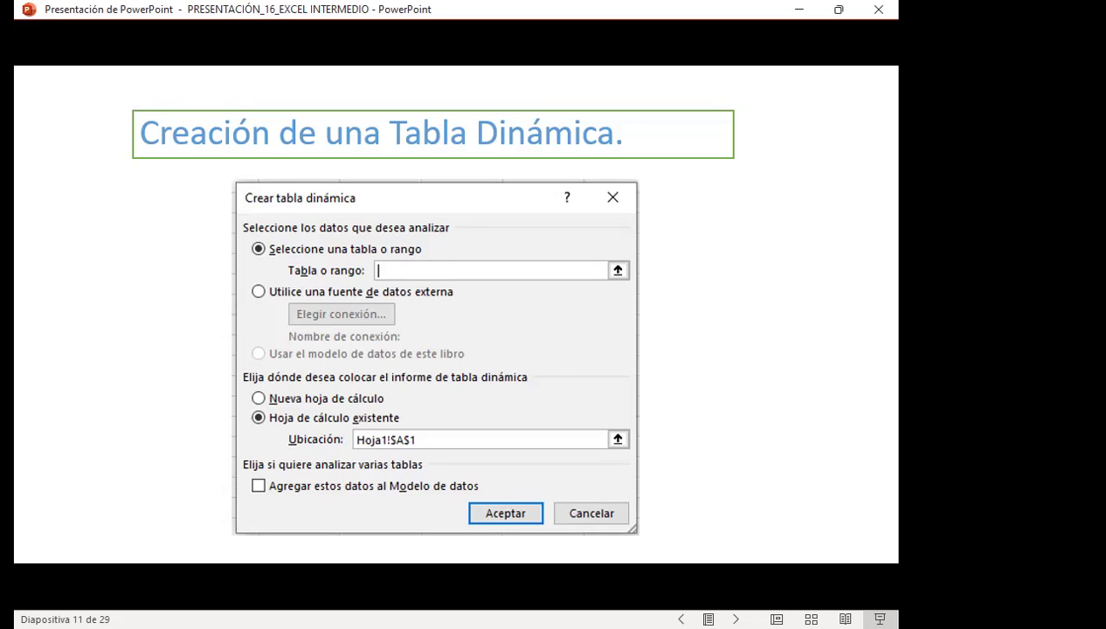
pyautogui.click(795, 308)
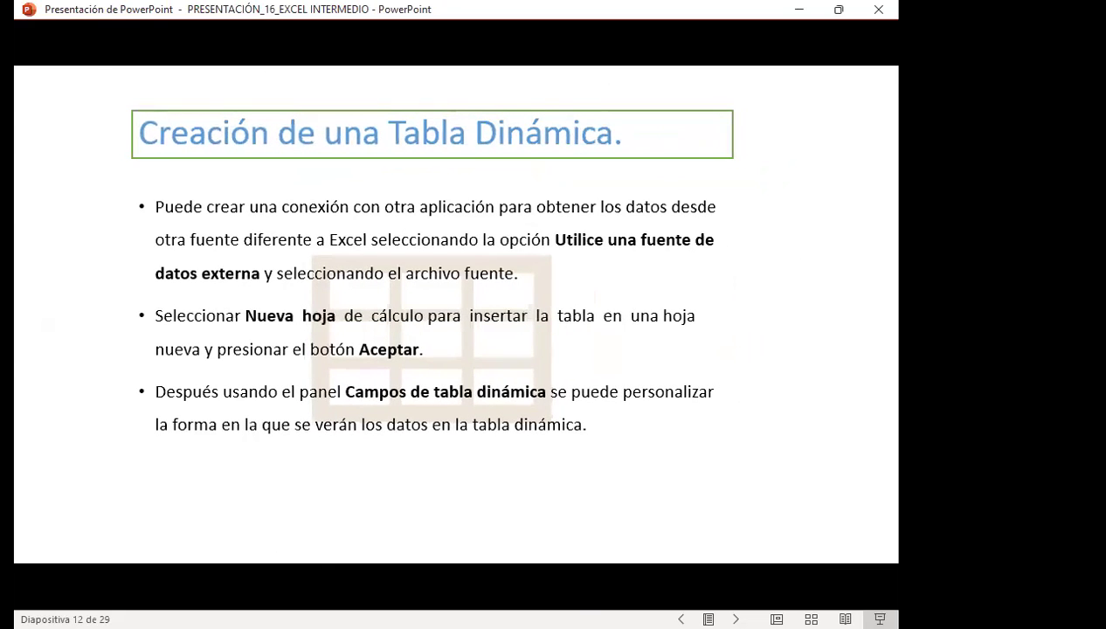
pyautogui.press('Left')
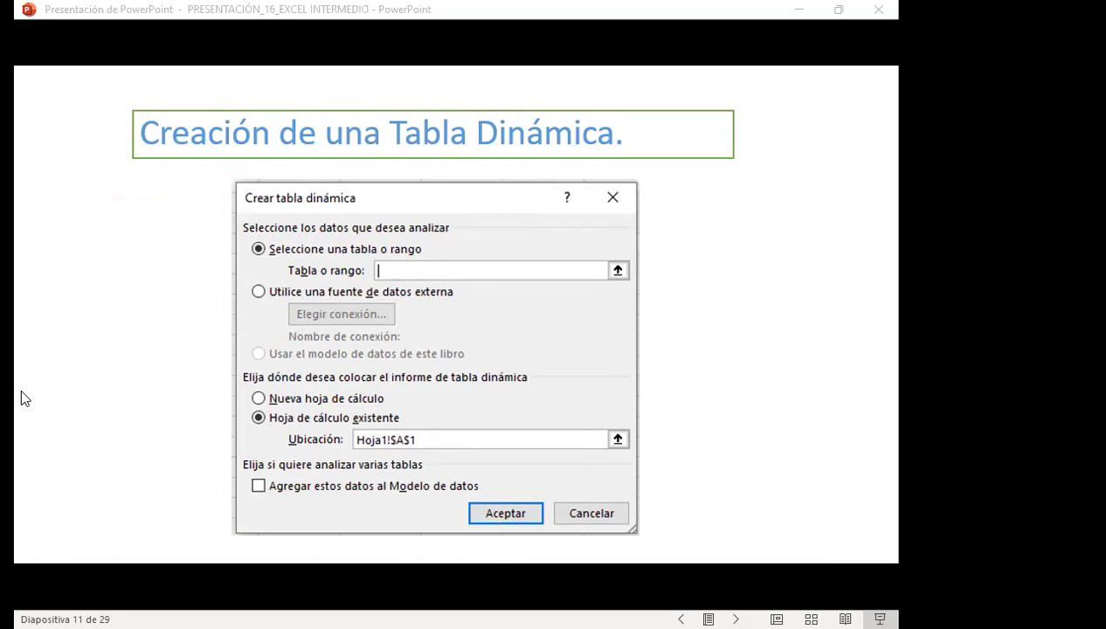
# Step: Select the sales data A1:G32 on TABLA (2), from the VENDEDOR header through row 32
pyautogui.scroll(7, 155, 420)
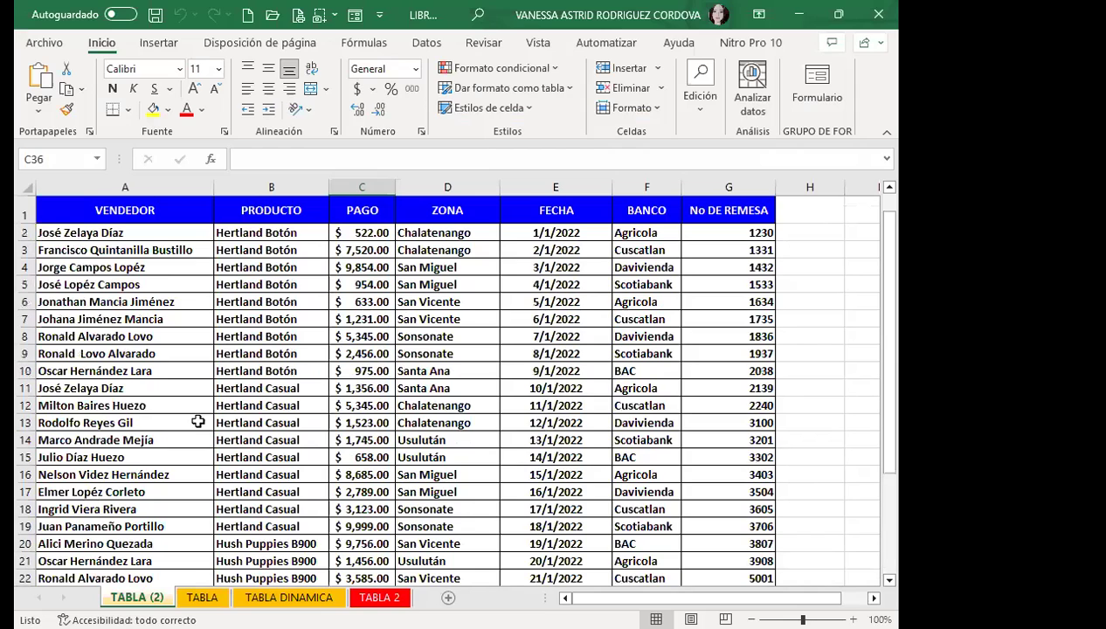
pyautogui.click(122, 370)
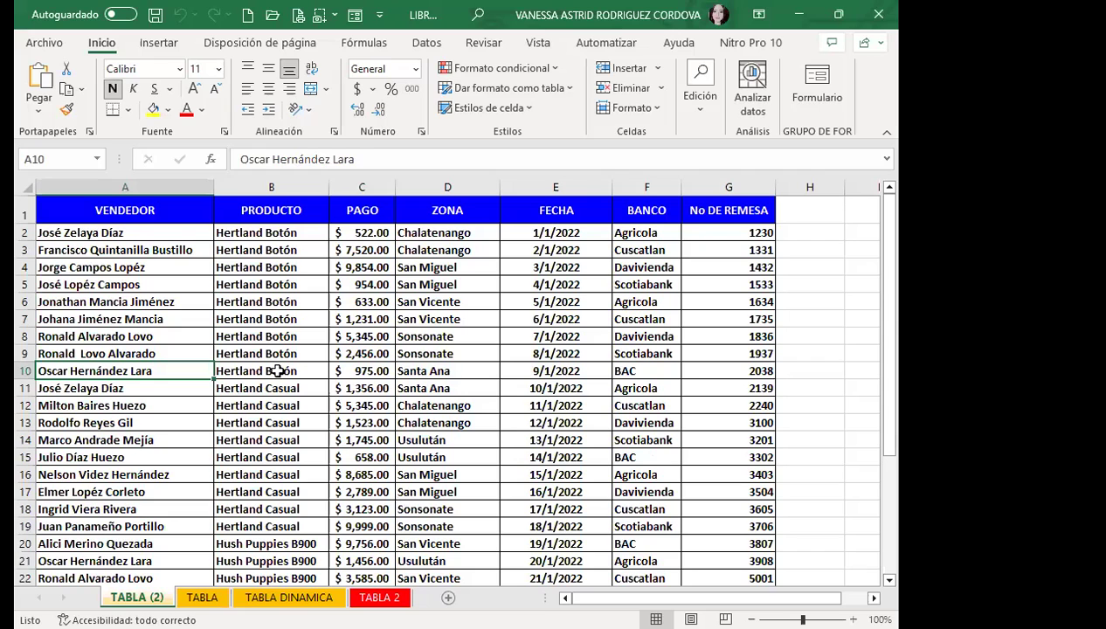
pyautogui.moveTo(54, 208)
pyautogui.mouseDown()
pyautogui.moveTo(583, 510)
pyautogui.moveTo(742, 551)
pyautogui.moveTo(748, 470)
pyautogui.moveTo(446, 337)
pyautogui.moveTo(773, 570)
pyautogui.mouseUp()
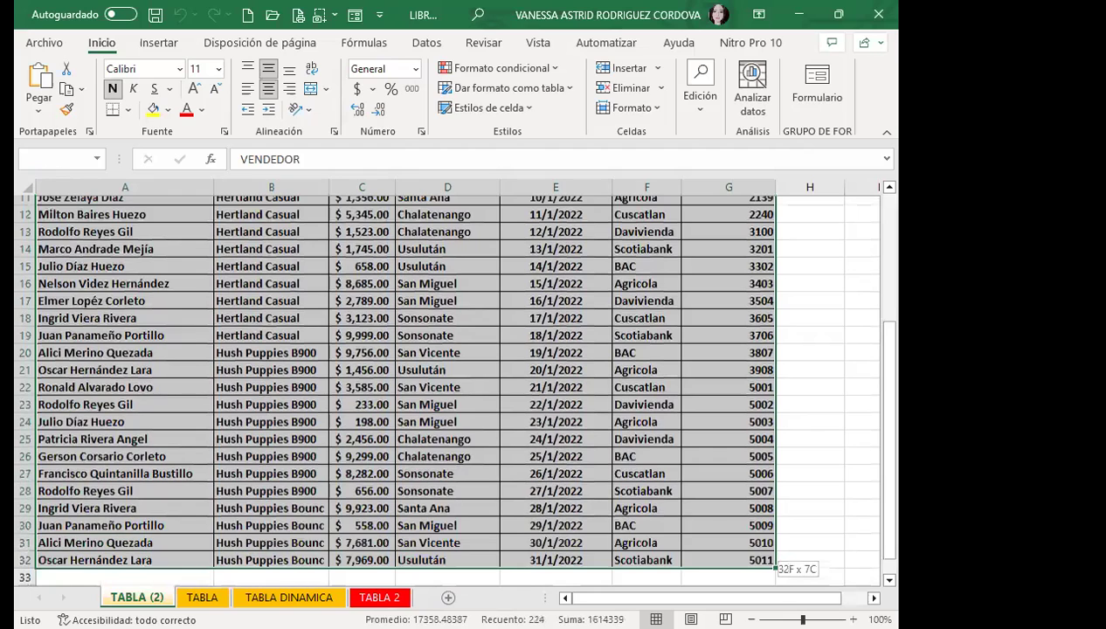
pyautogui.scroll(-1, 713, 516)
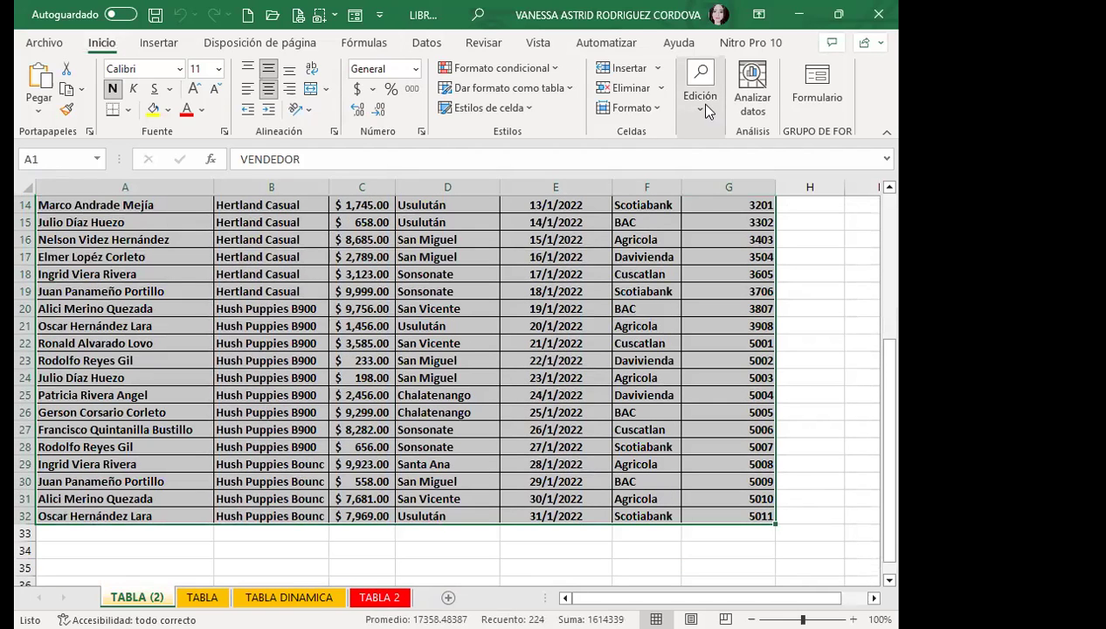
# Step: Clear all formatting from the selected sales data with Borrar formatos, then select cell B7
pyautogui.click(722, 131)
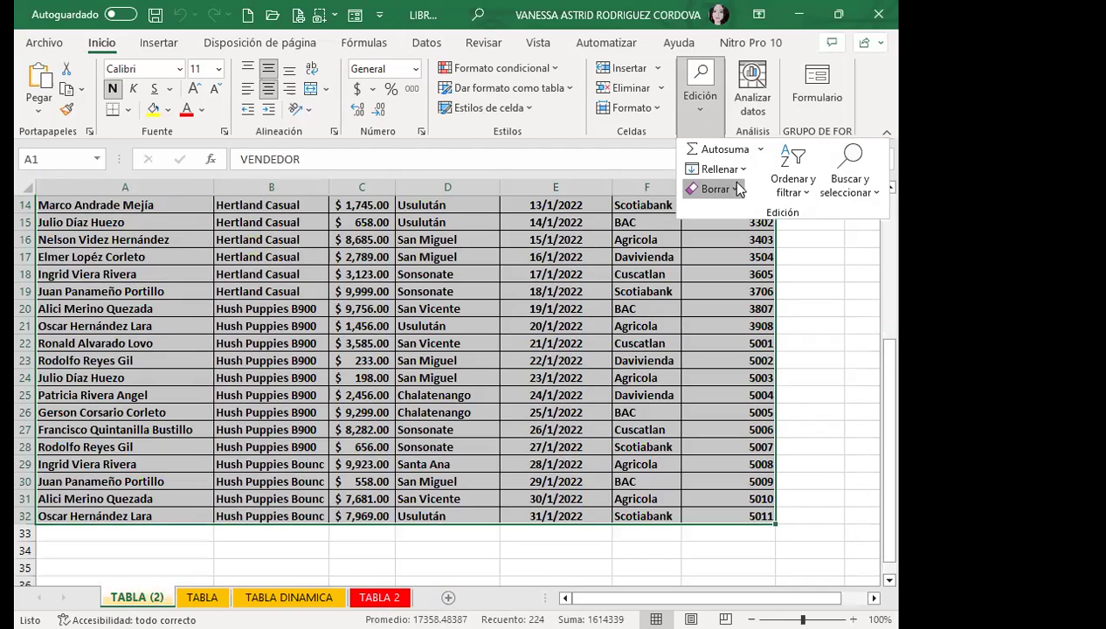
pyautogui.click(725, 187)
pyautogui.click(772, 246)
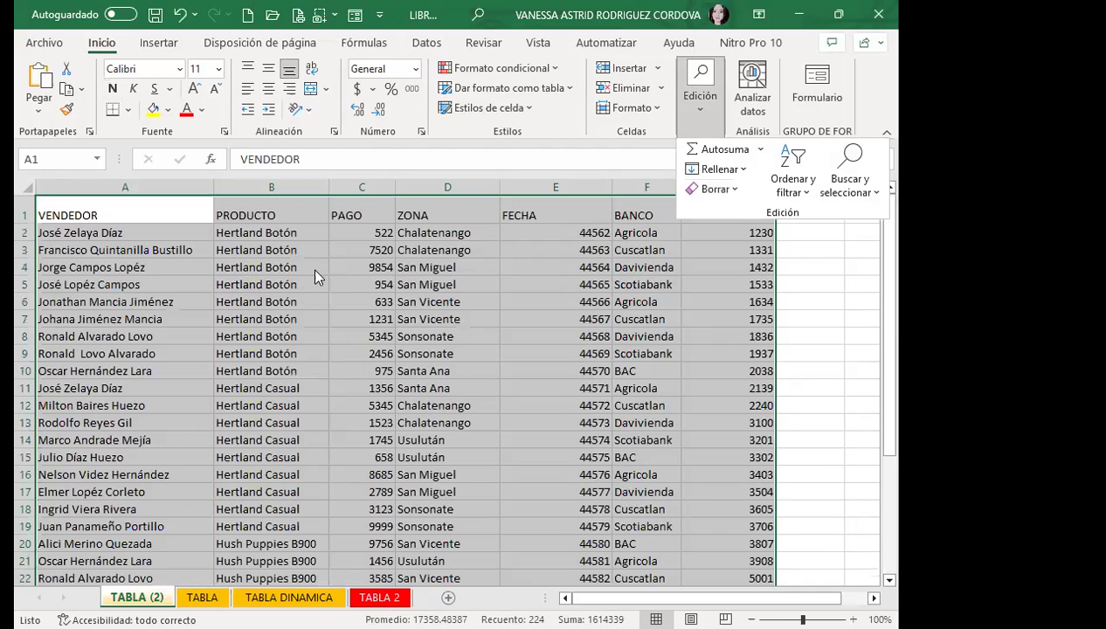
pyautogui.click(747, 221)
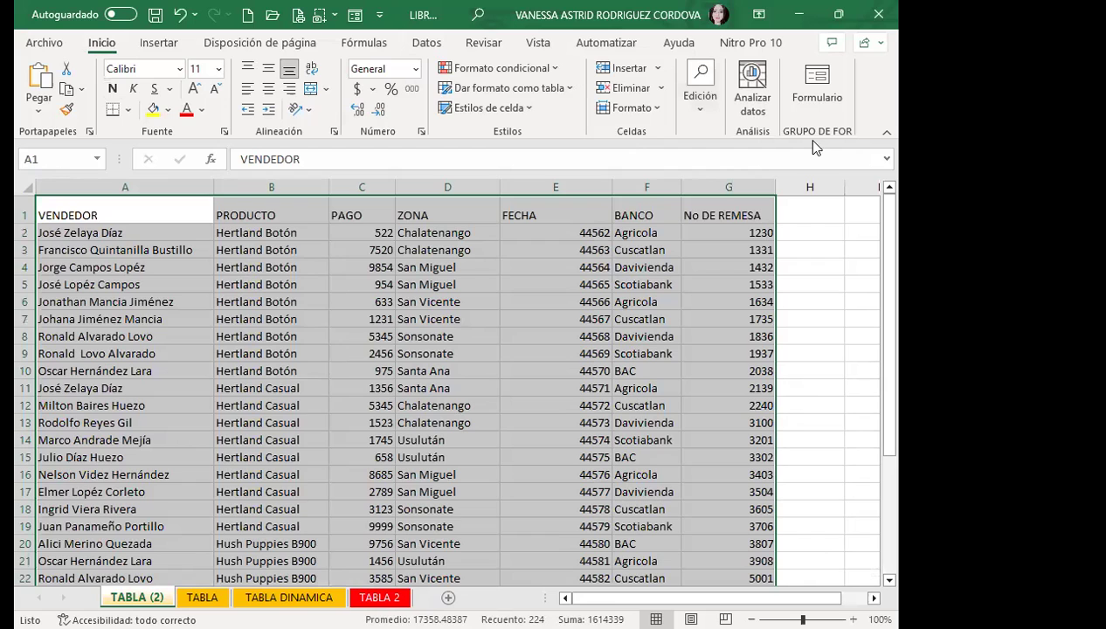
pyautogui.click(302, 316)
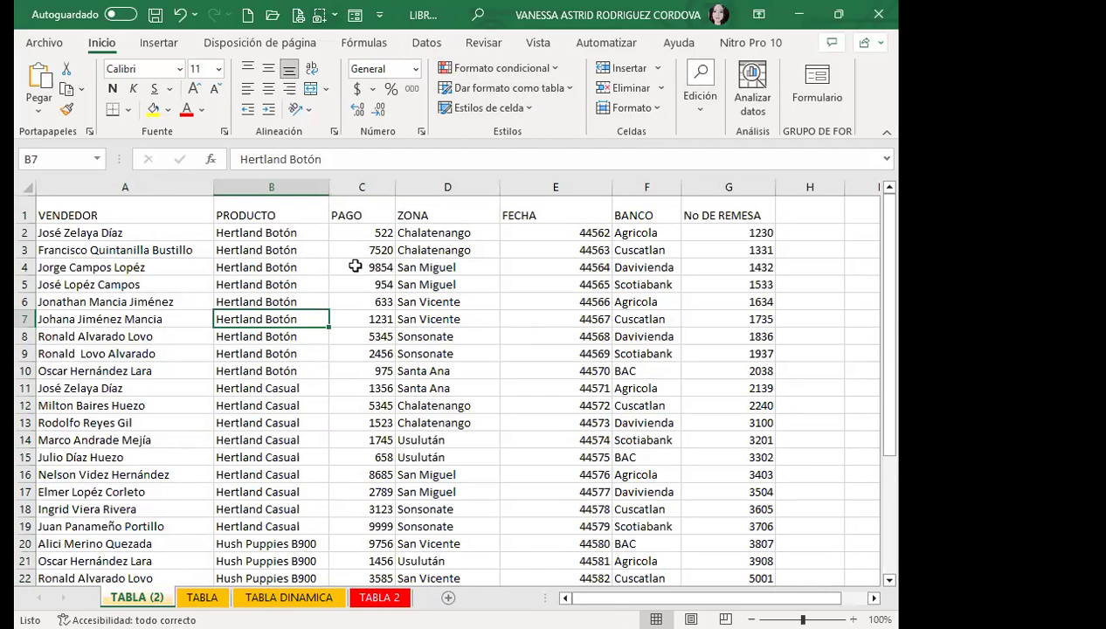
# Step: Format A1:G32 as a table with headers using a green-headed table style
pyautogui.click(504, 90)
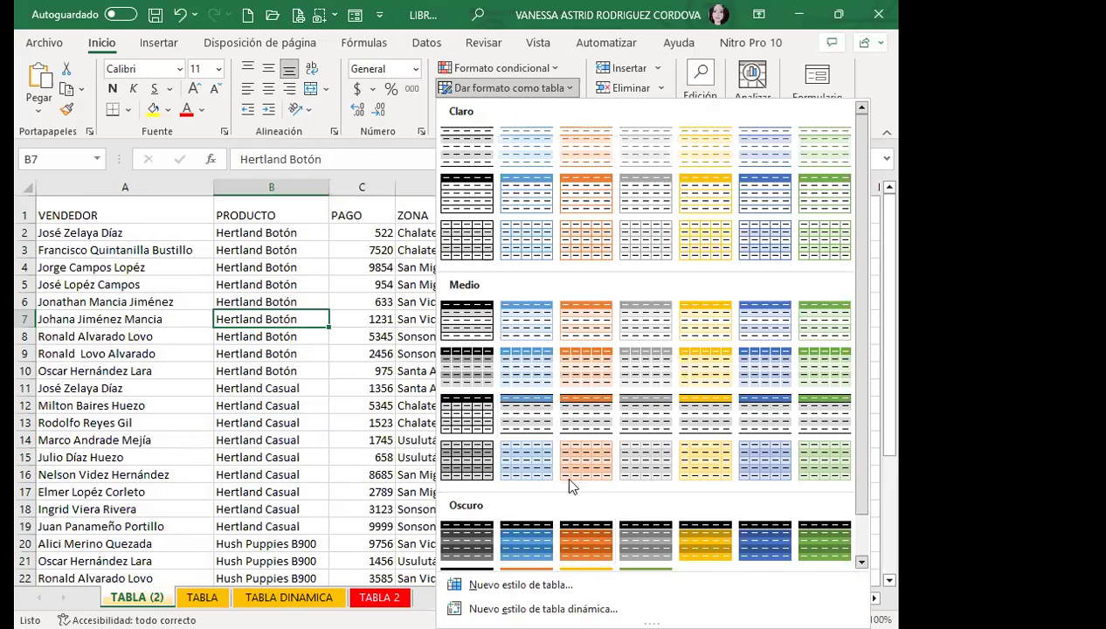
pyautogui.scroll(-1, 727, 515)
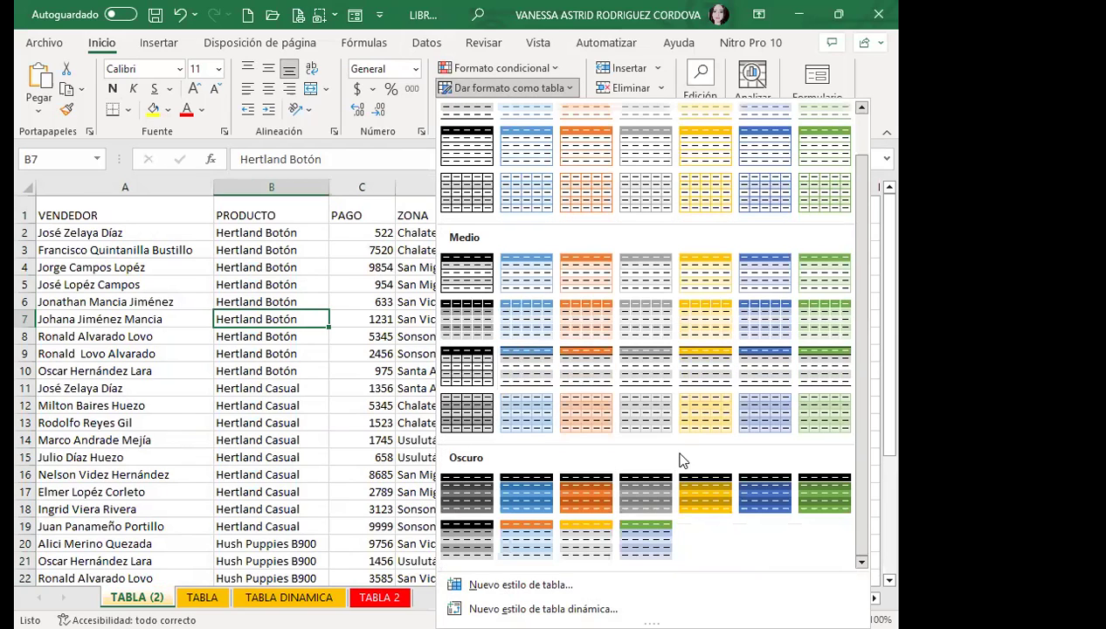
pyautogui.click(638, 535)
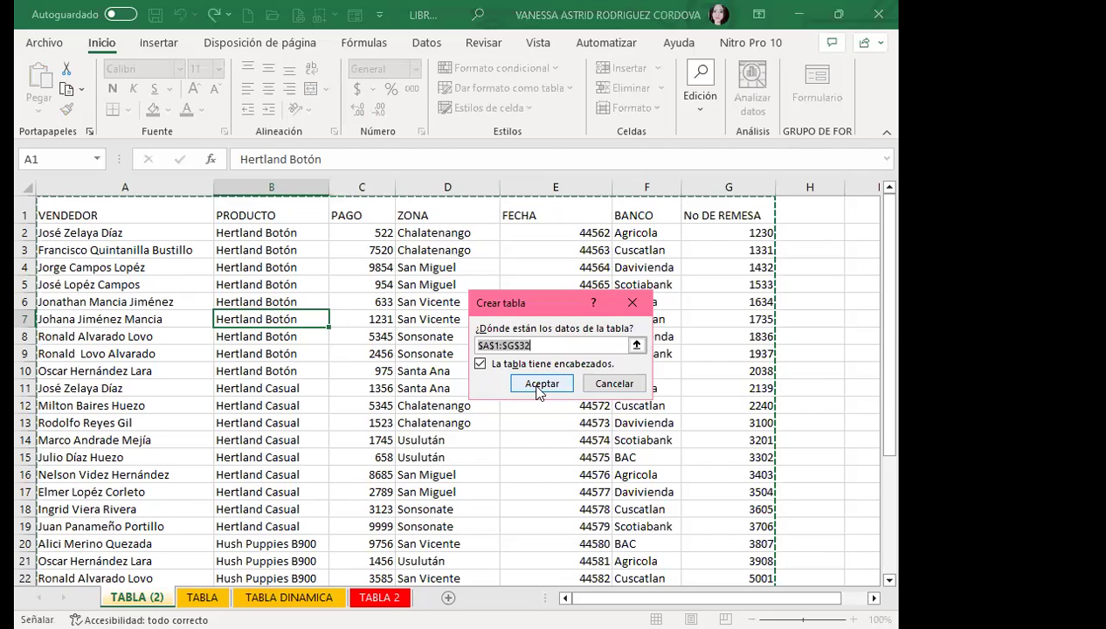
pyautogui.click(537, 386)
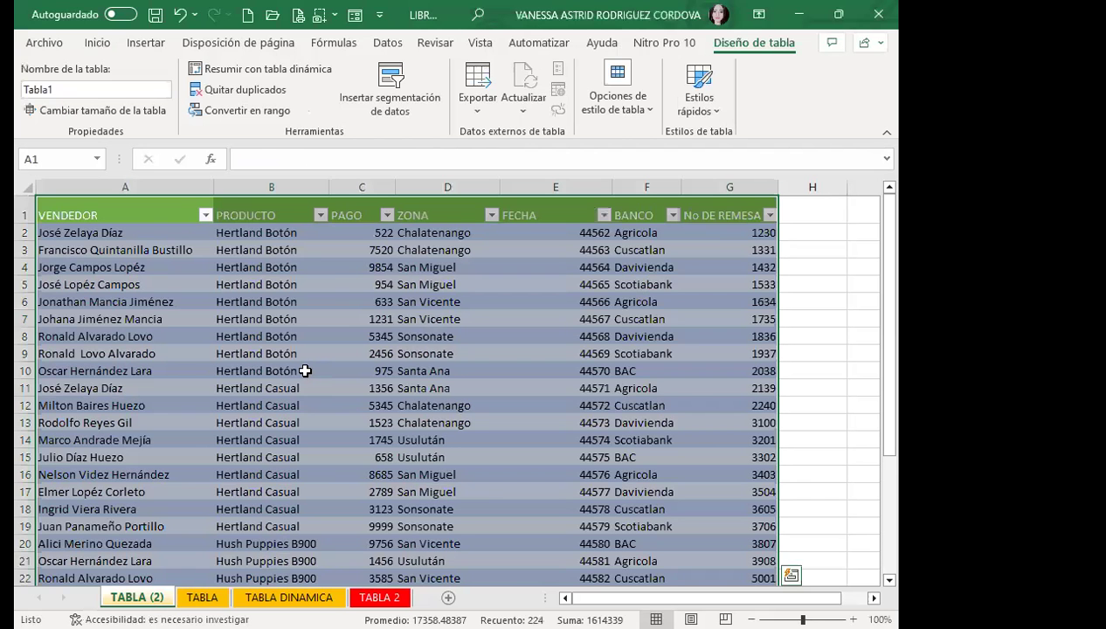
# Step: Select several cells inside the new table: B10, B8, D5, B9 and A9
pyautogui.click(305, 371)
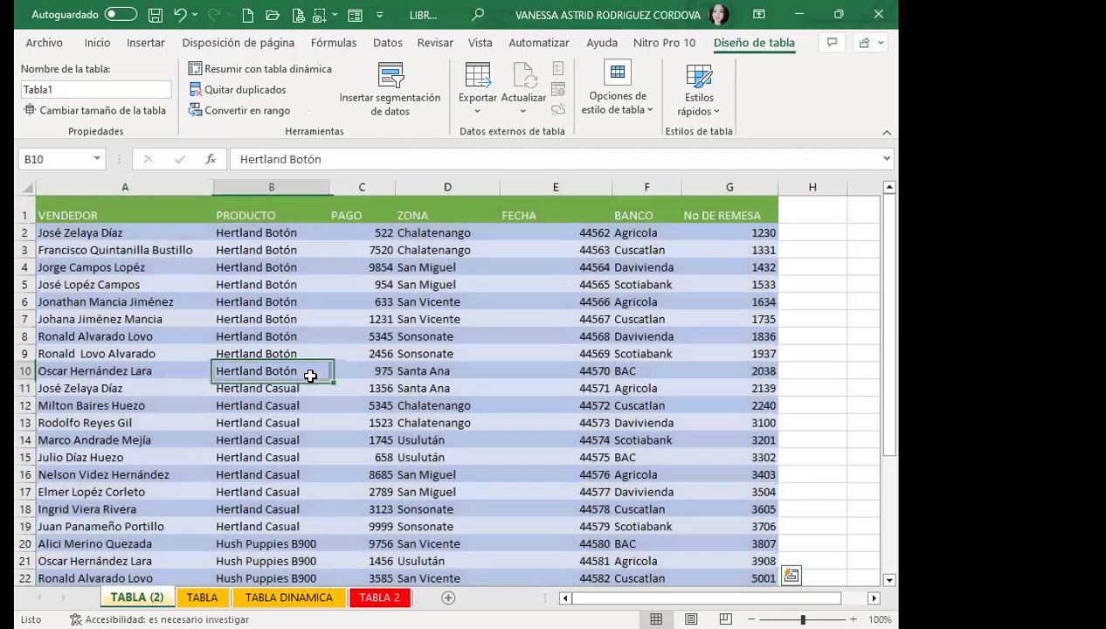
pyautogui.click(460, 385)
pyautogui.scroll(-5, 323, 395)
pyautogui.scroll(-4, 322, 395)
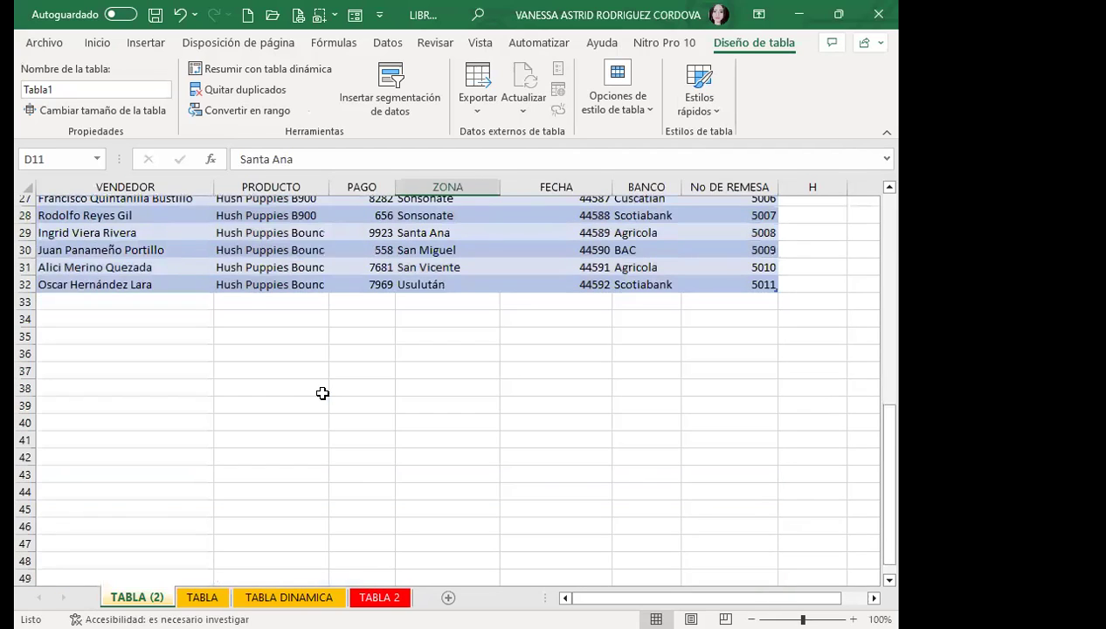
pyautogui.scroll(5, 323, 395)
pyautogui.scroll(4, 322, 395)
pyautogui.click(313, 371)
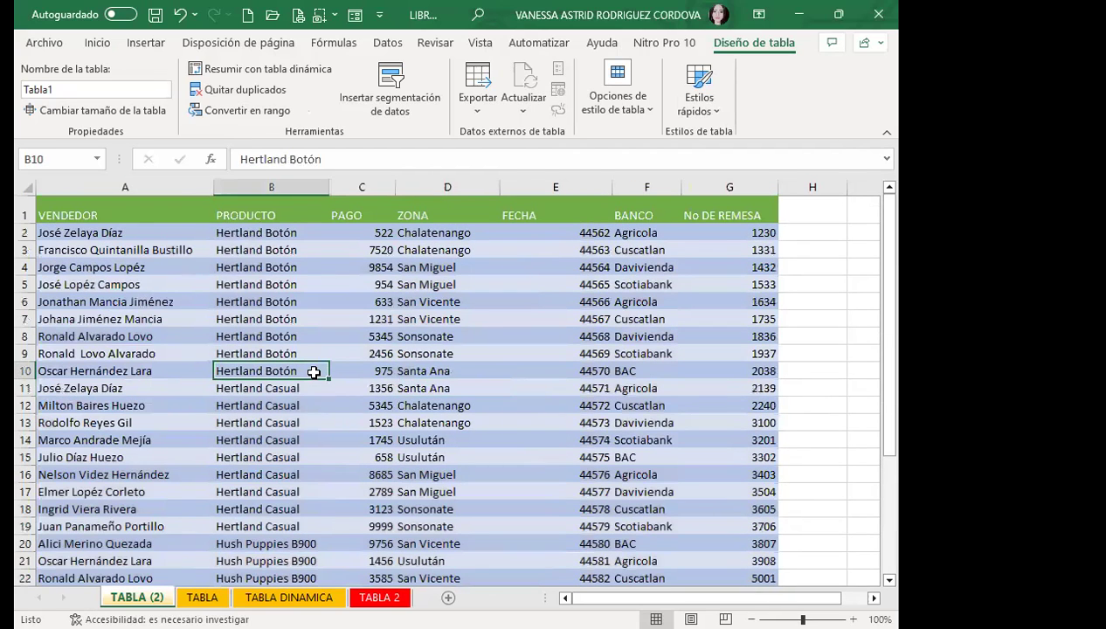
pyautogui.click(258, 335)
pyautogui.click(458, 283)
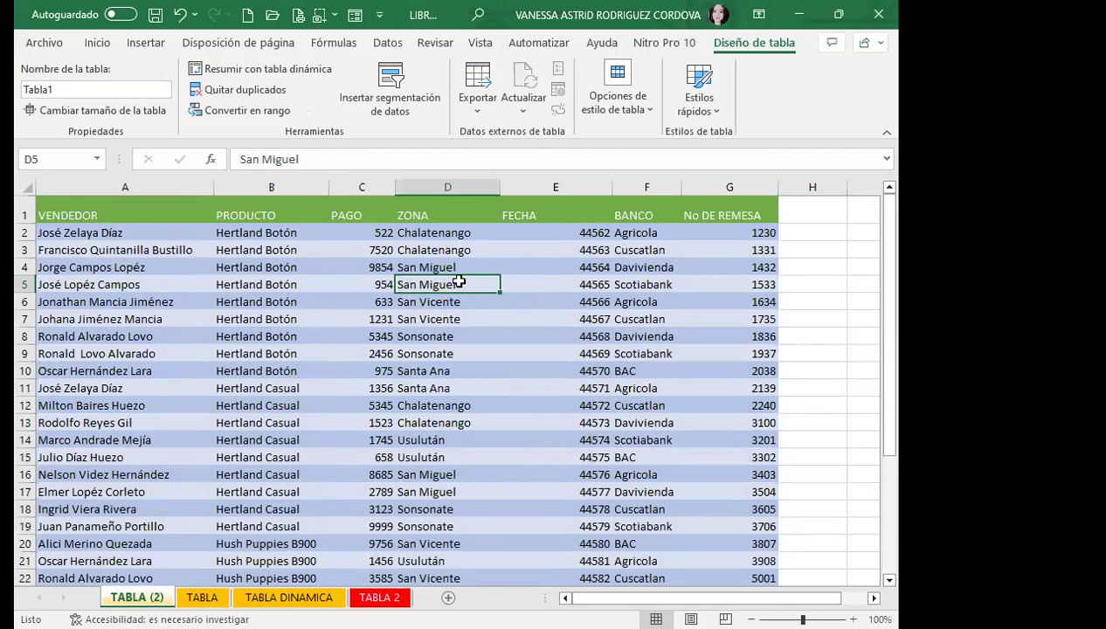
pyautogui.click(320, 347)
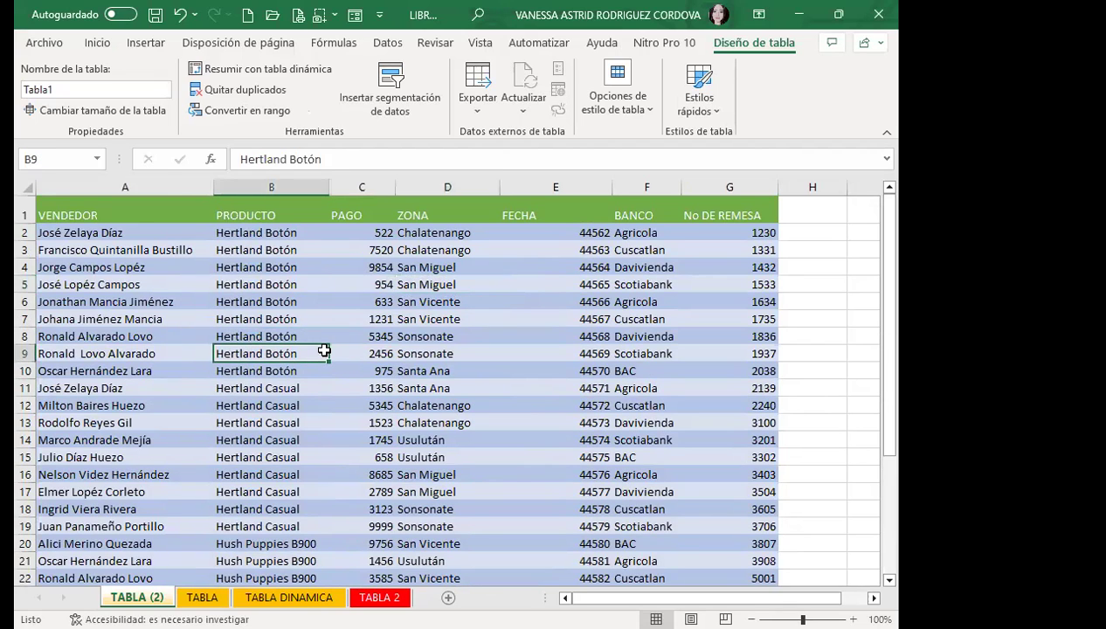
pyautogui.click(142, 349)
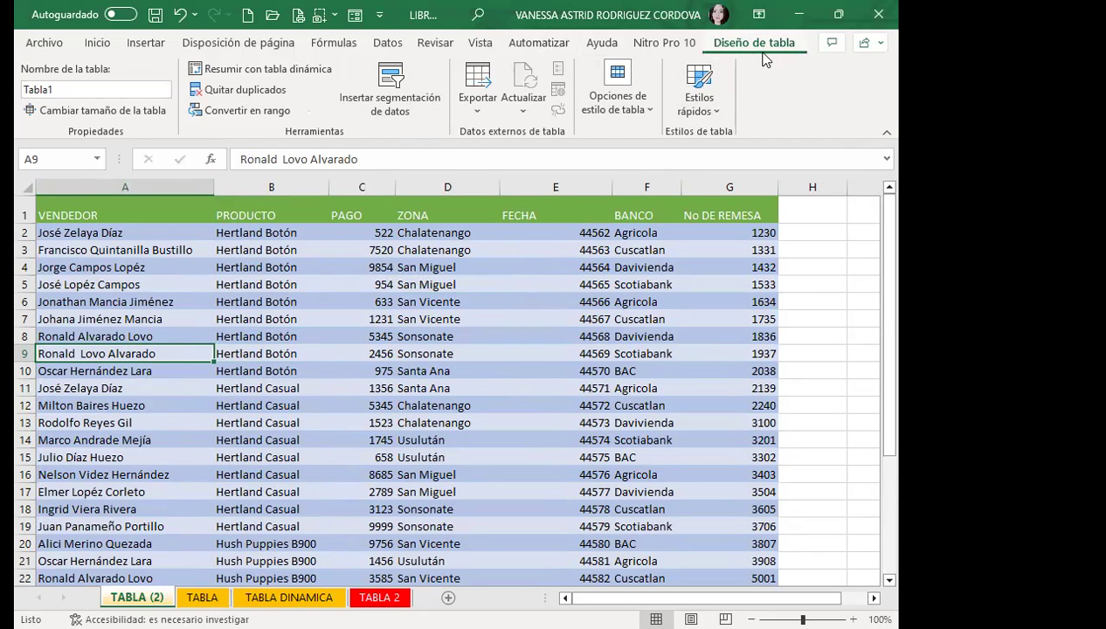
# Step: Step out to H6 and back into C8, then select the table name Tabla1 for editing
pyautogui.click(828, 300)
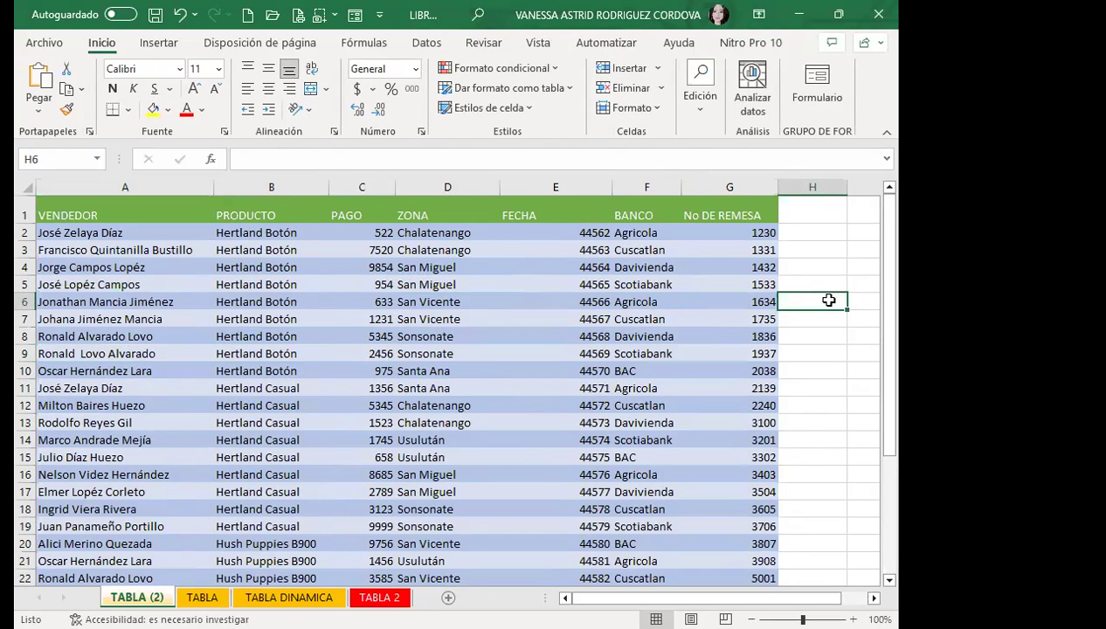
pyautogui.click(383, 330)
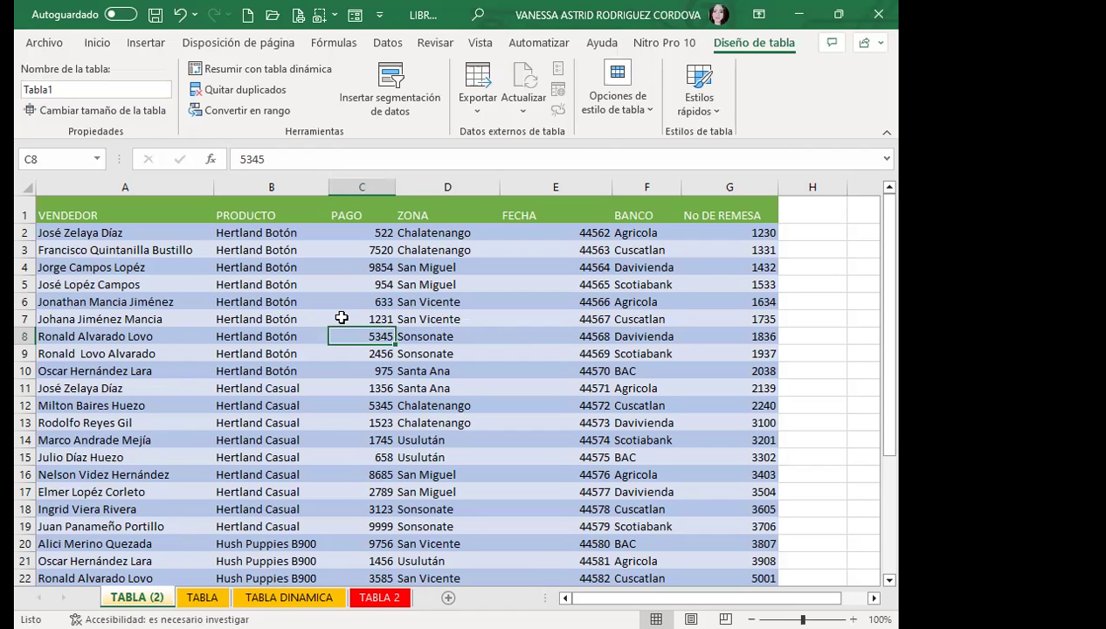
pyautogui.click(66, 92)
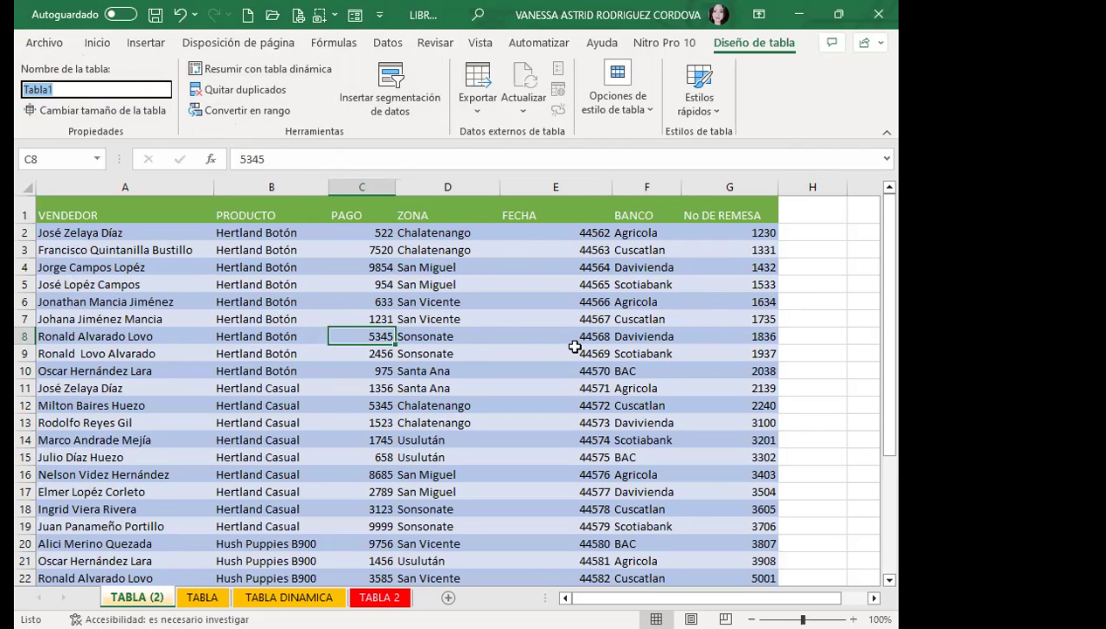
# Step: Start a pivot table from the sales table, then cancel the dialog
pyautogui.click(267, 264)
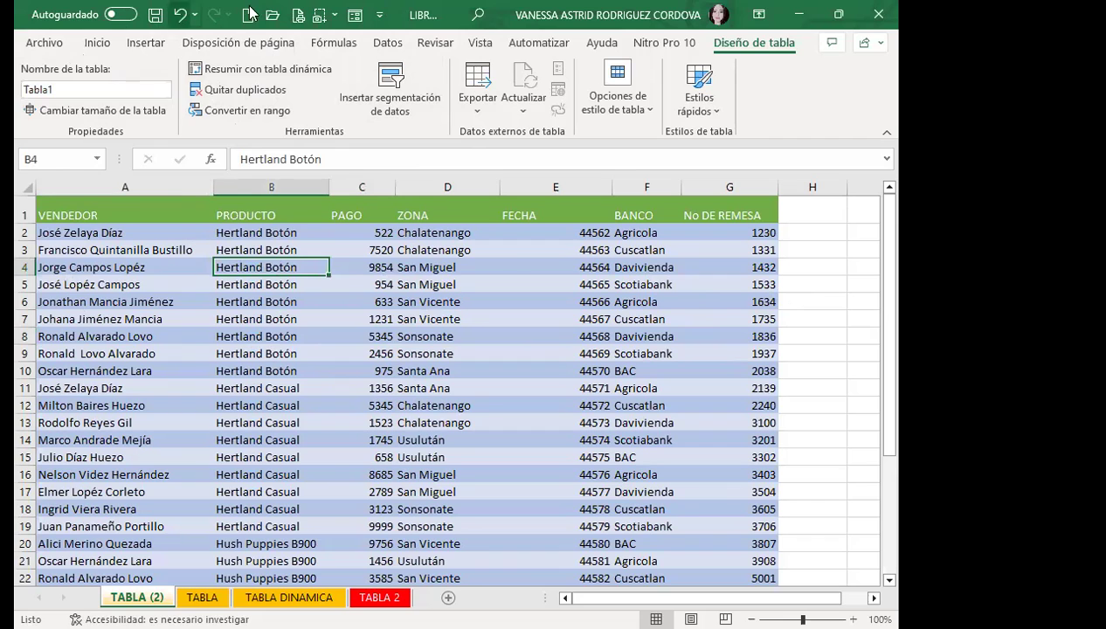
pyautogui.click(253, 70)
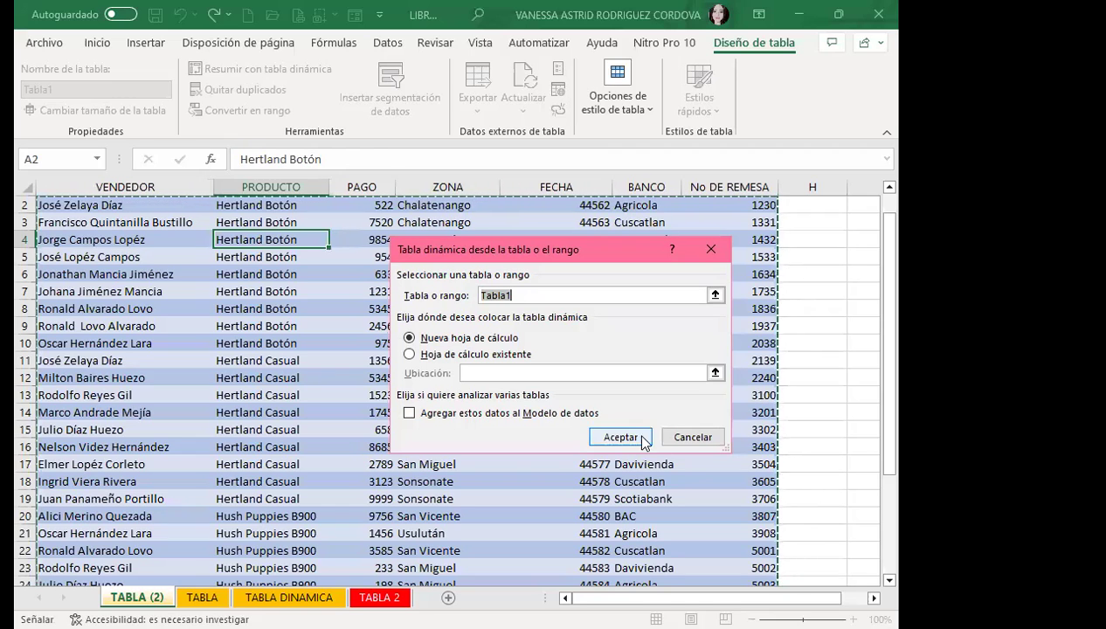
pyautogui.click(692, 437)
# Step: Rename the table from Tabla1 to EJERCICIO
pyautogui.click(60, 90)
pyautogui.write('EJERCICIO')
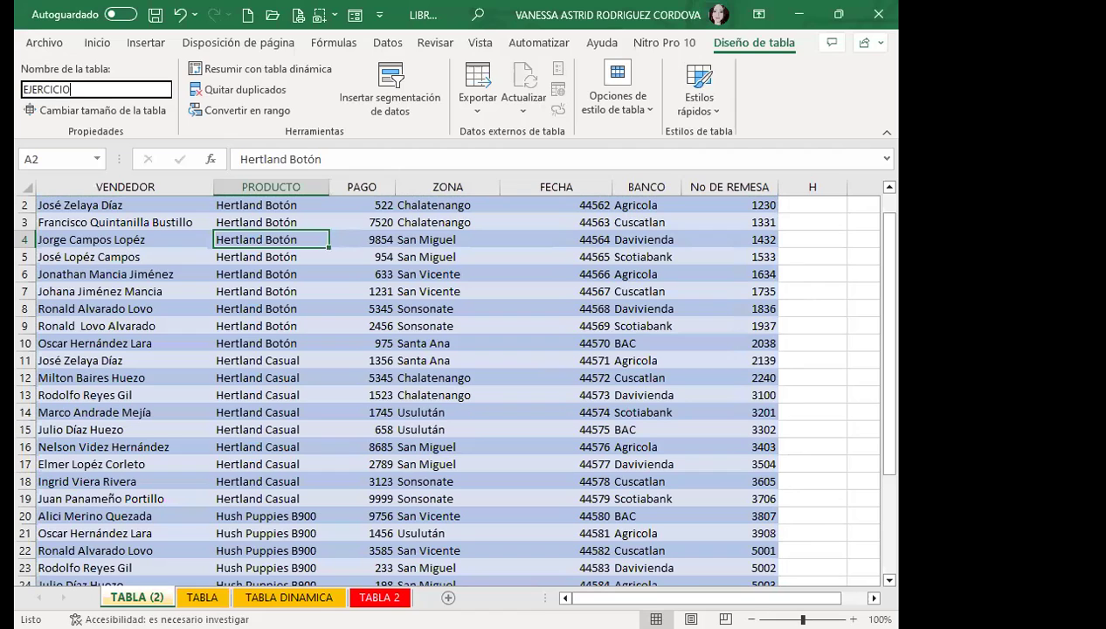
pyautogui.click(302, 359)
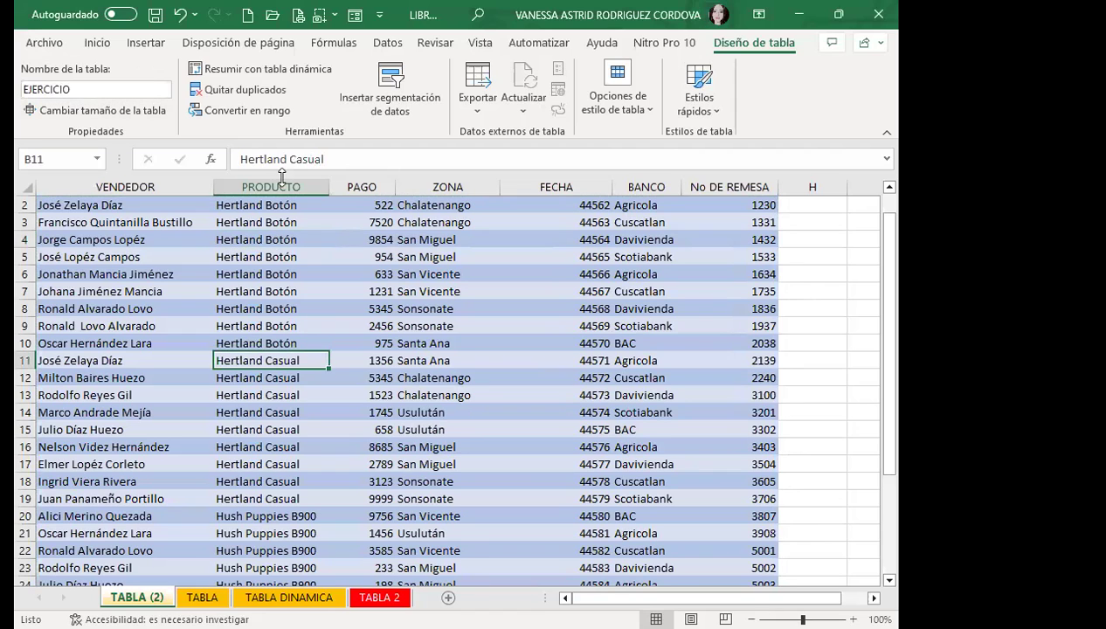
# Step: Open the pivot table dialog for the EJERCICIO table with a new worksheet as destination
pyautogui.click(260, 69)
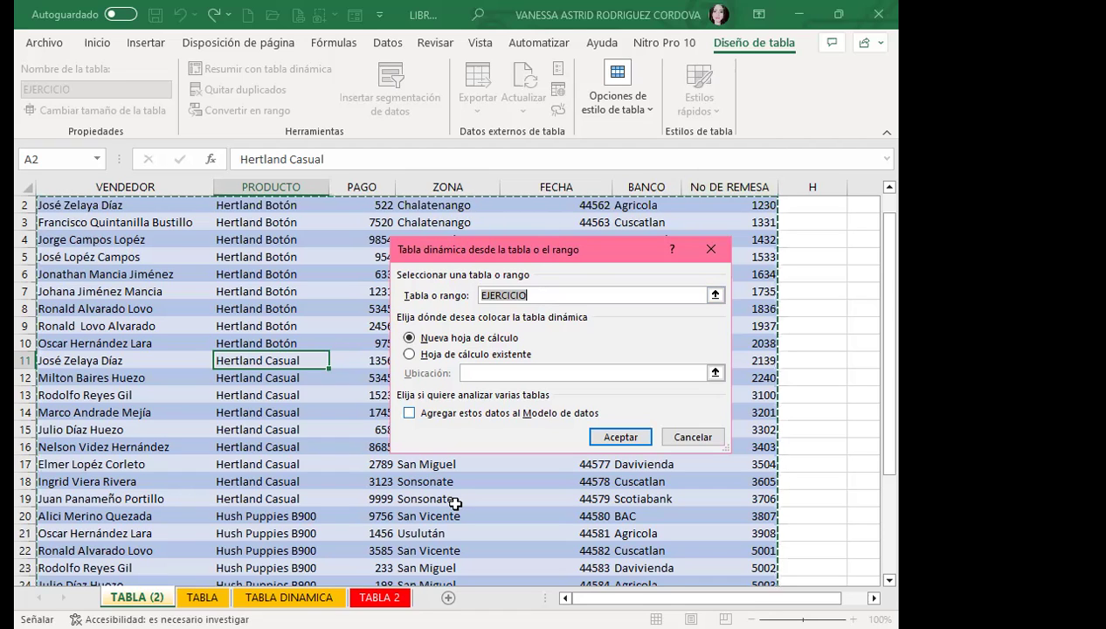
# Step: Cancel the pivot table dialog and return to a PRODUCTO cell in EJERCICIO
pyautogui.press('Return')
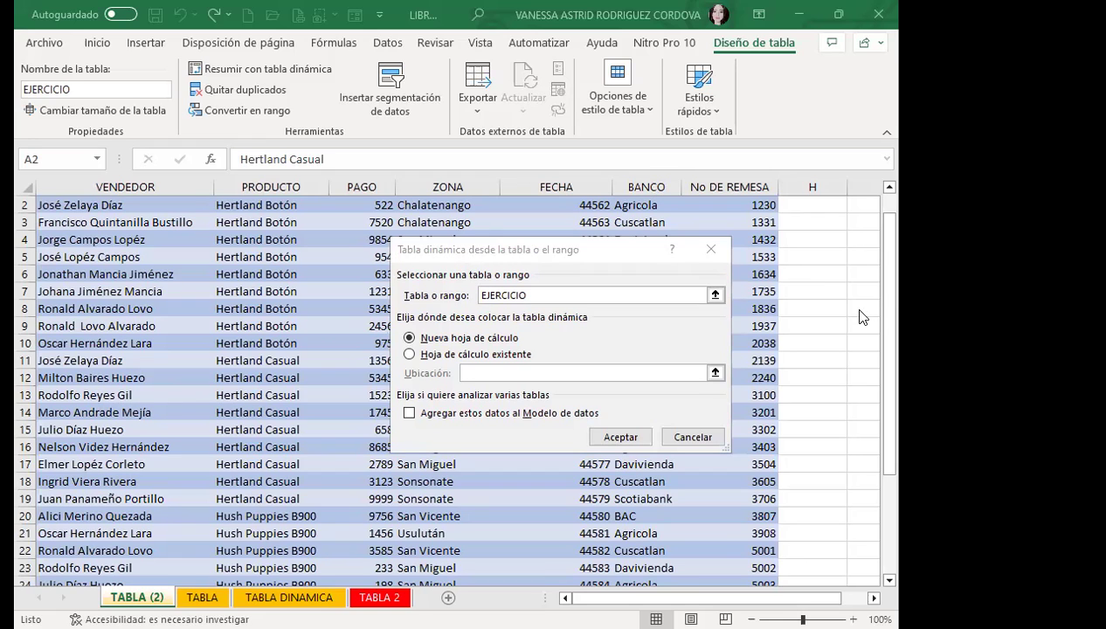
pyautogui.click(692, 437)
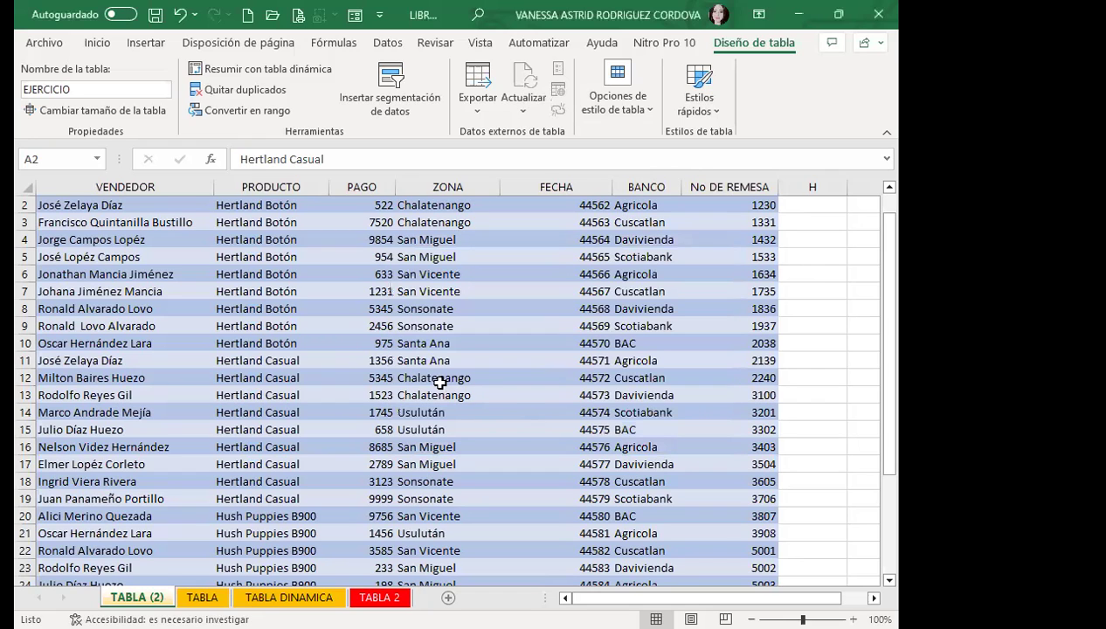
pyautogui.click(306, 360)
# Step: Check a couple of cells in the sales table, then switch to the TABLA sheet
pyautogui.click(275, 341)
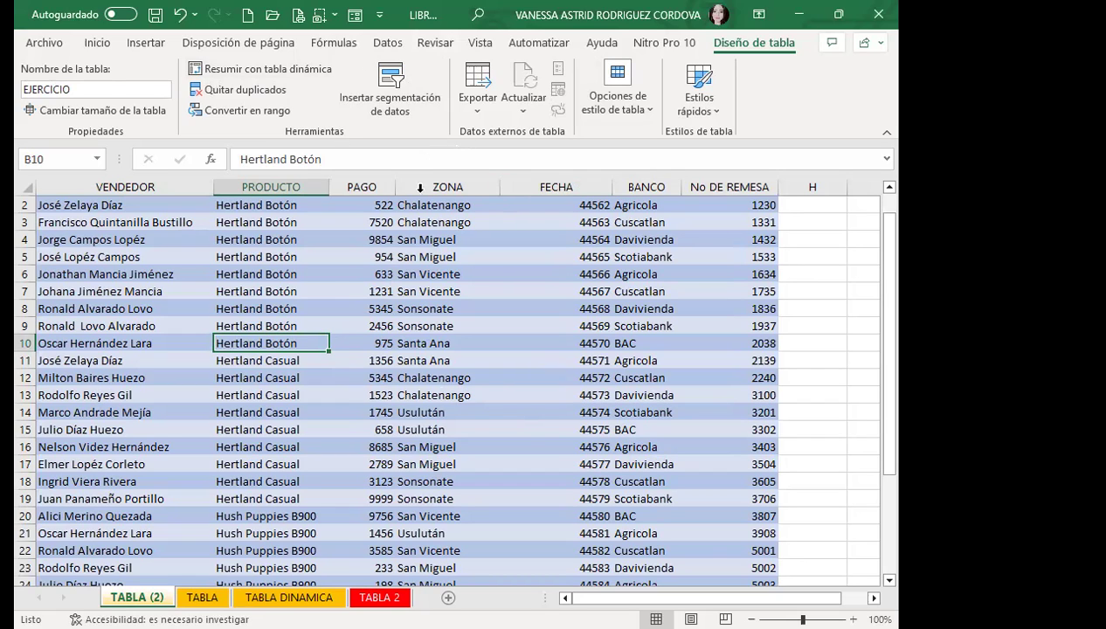
pyautogui.click(351, 285)
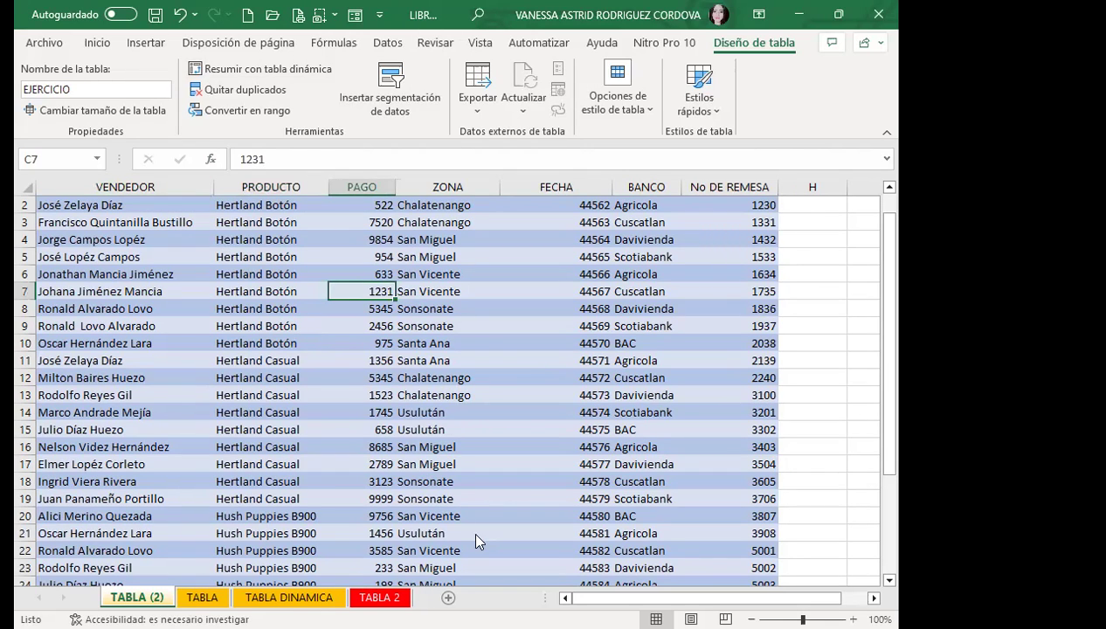
pyautogui.hotkey('ctrl', 'pagedown')
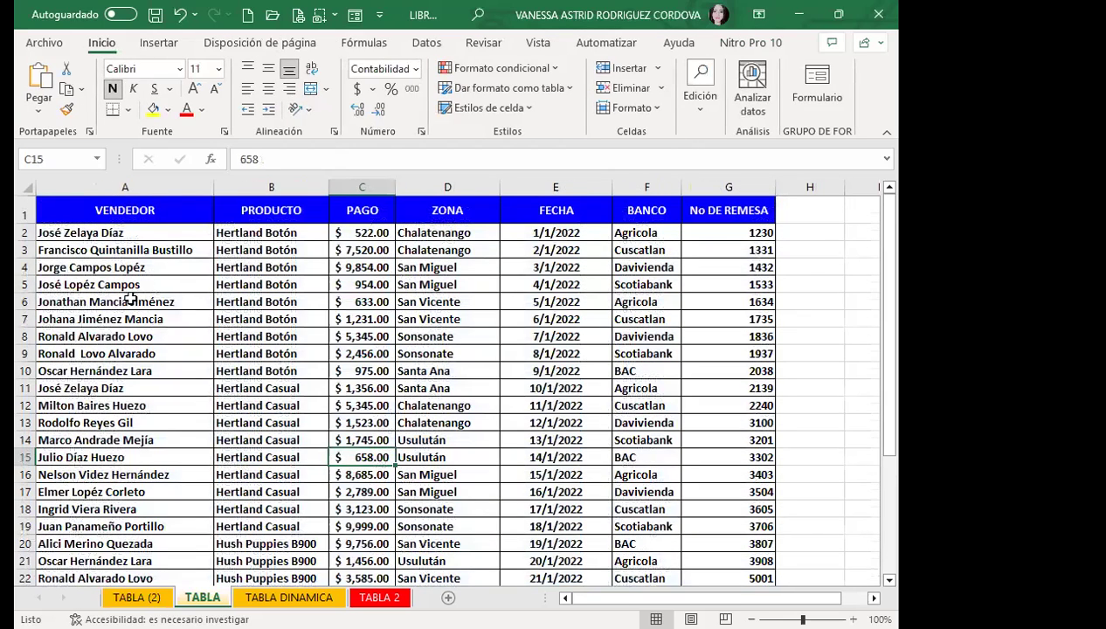
pyautogui.click(311, 347)
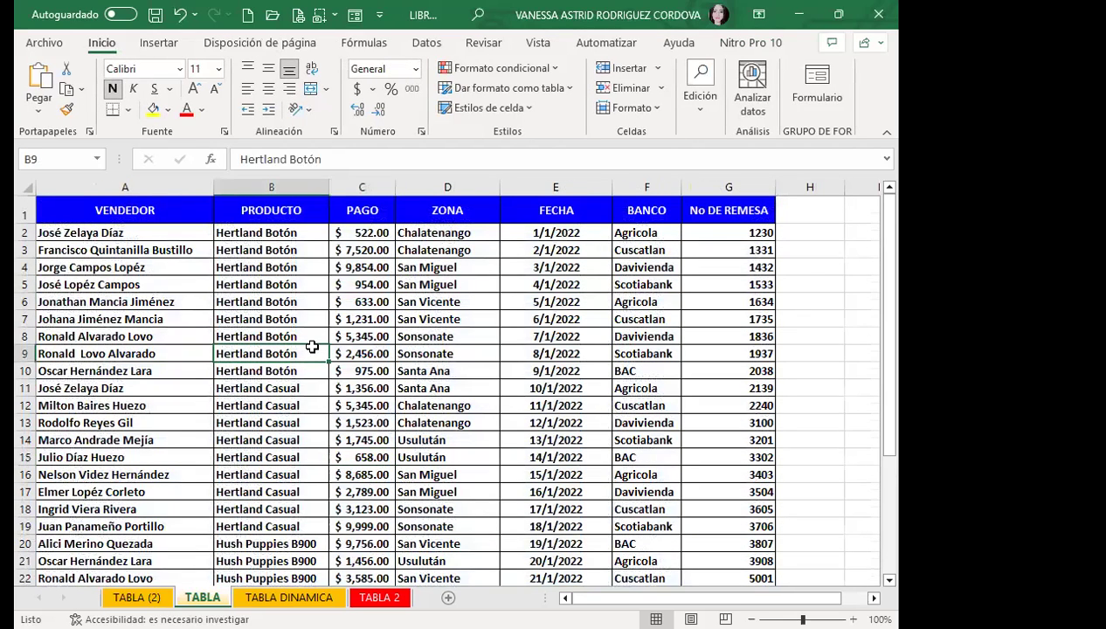
pyautogui.click(316, 334)
pyautogui.click(419, 336)
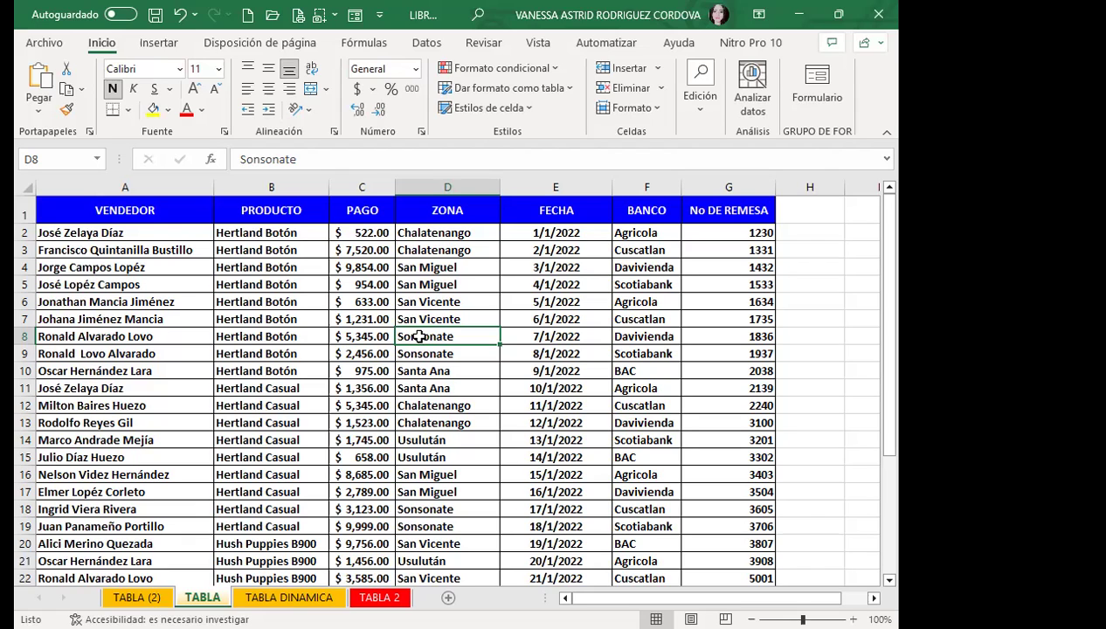
pyautogui.click(127, 213)
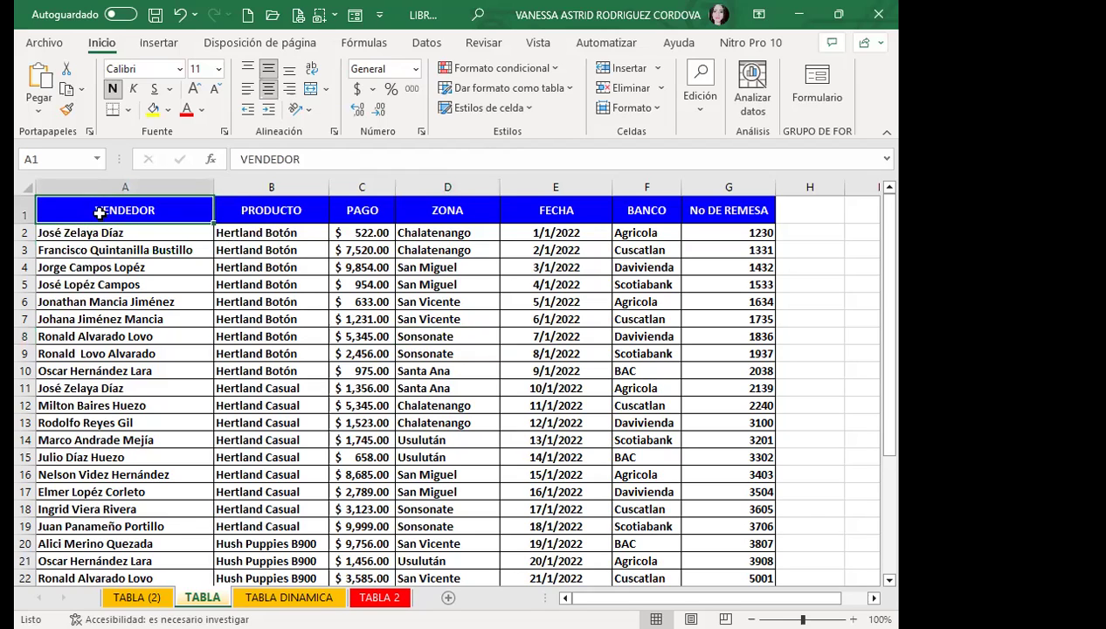
pyautogui.moveTo(81, 211)
pyautogui.mouseDown()
pyautogui.moveTo(731, 298)
pyautogui.moveTo(732, 370)
pyautogui.mouseUp()
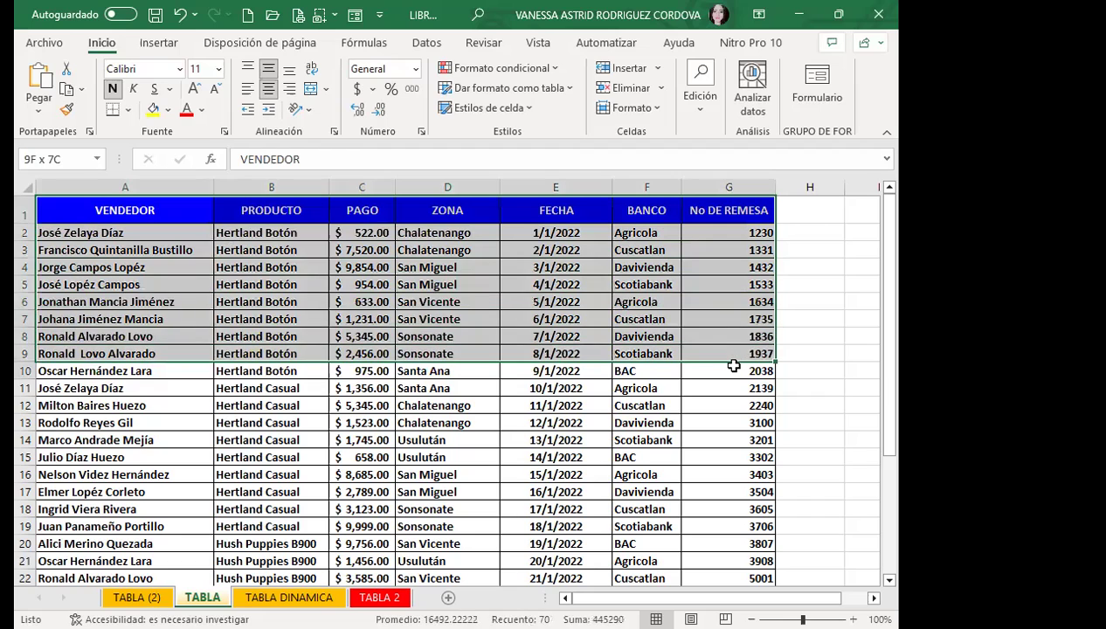
pyautogui.click(698, 332)
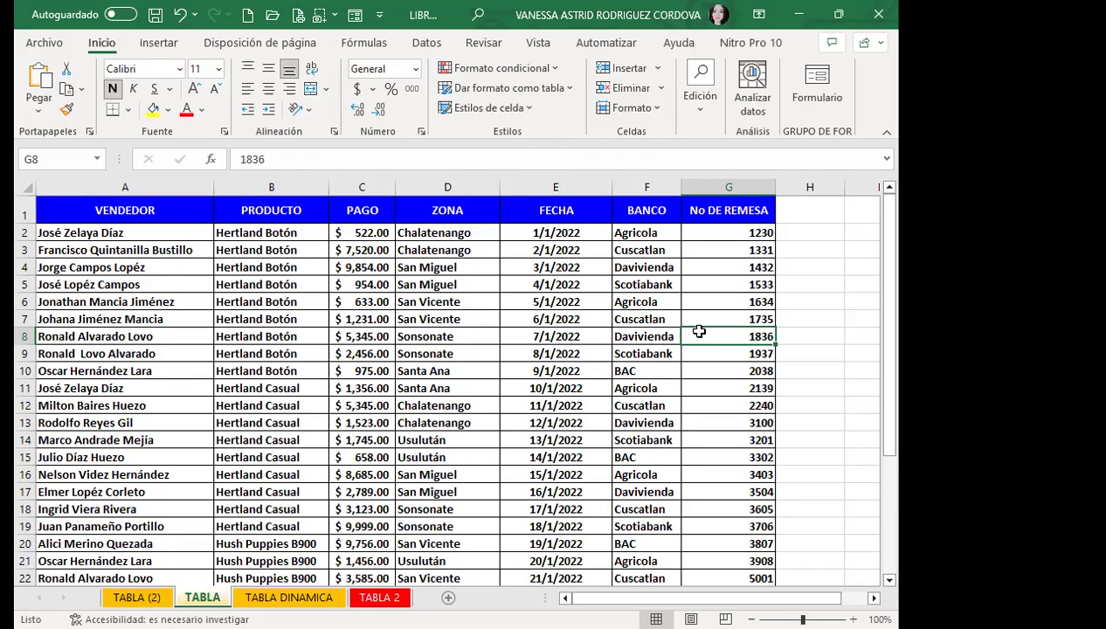
pyautogui.click(341, 407)
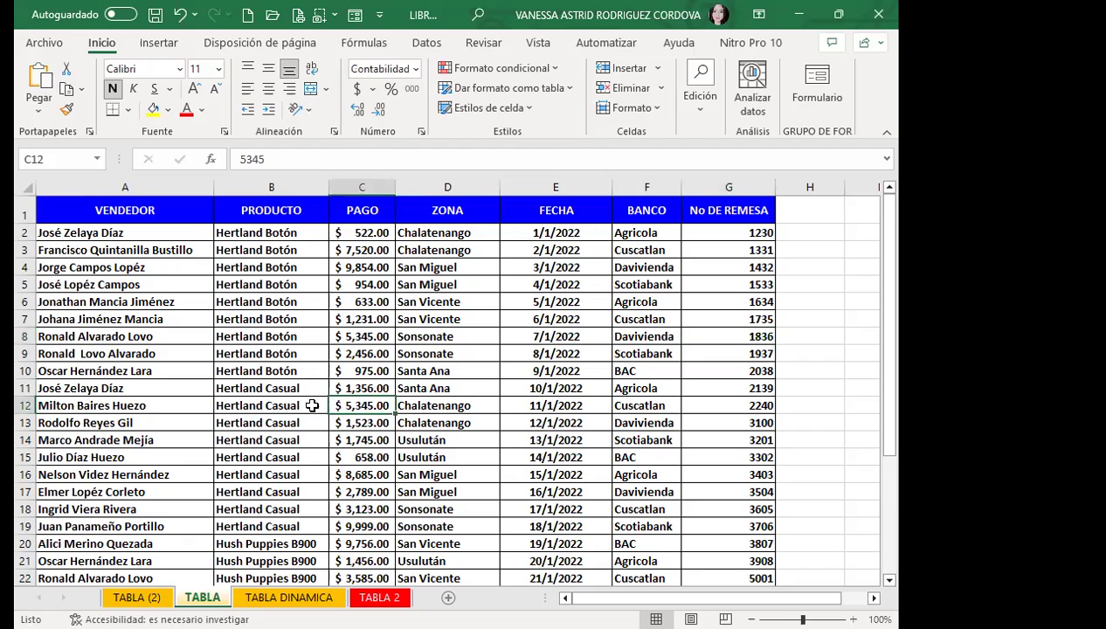
pyautogui.click(266, 404)
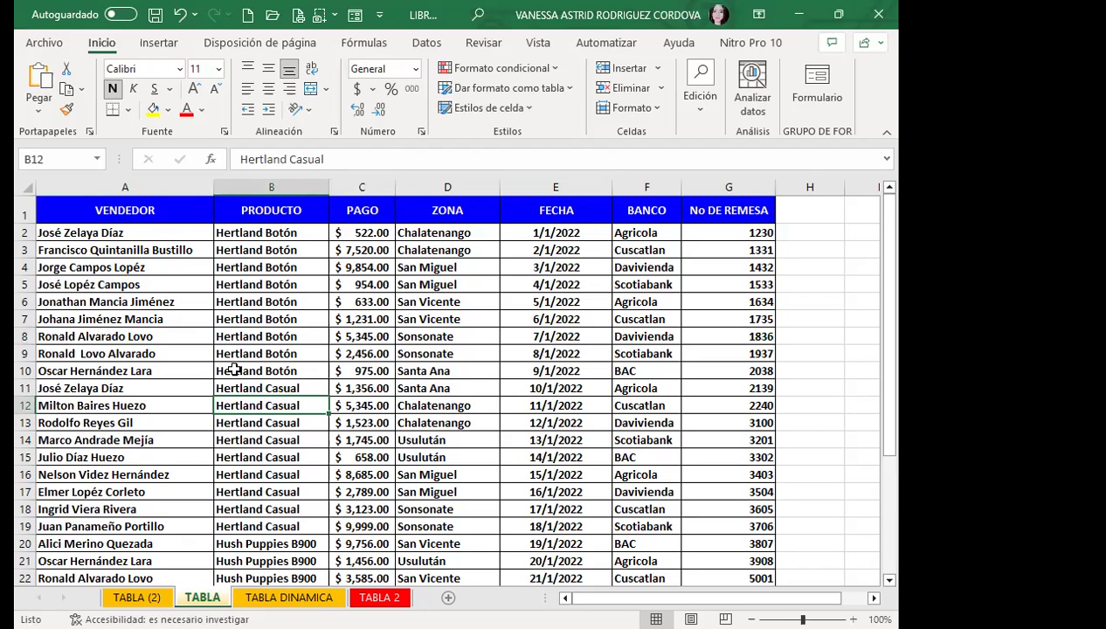
# Step: Start a pivot table from the TABLA range A1:G32 via Insertar > Tablas
pyautogui.click(159, 45)
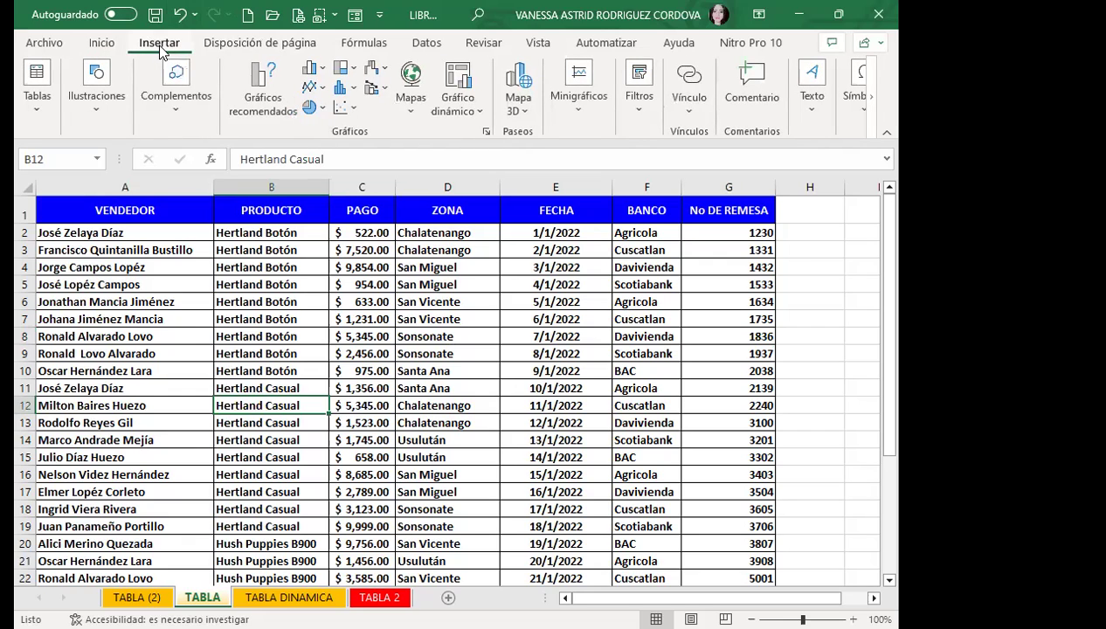
pyautogui.click(36, 117)
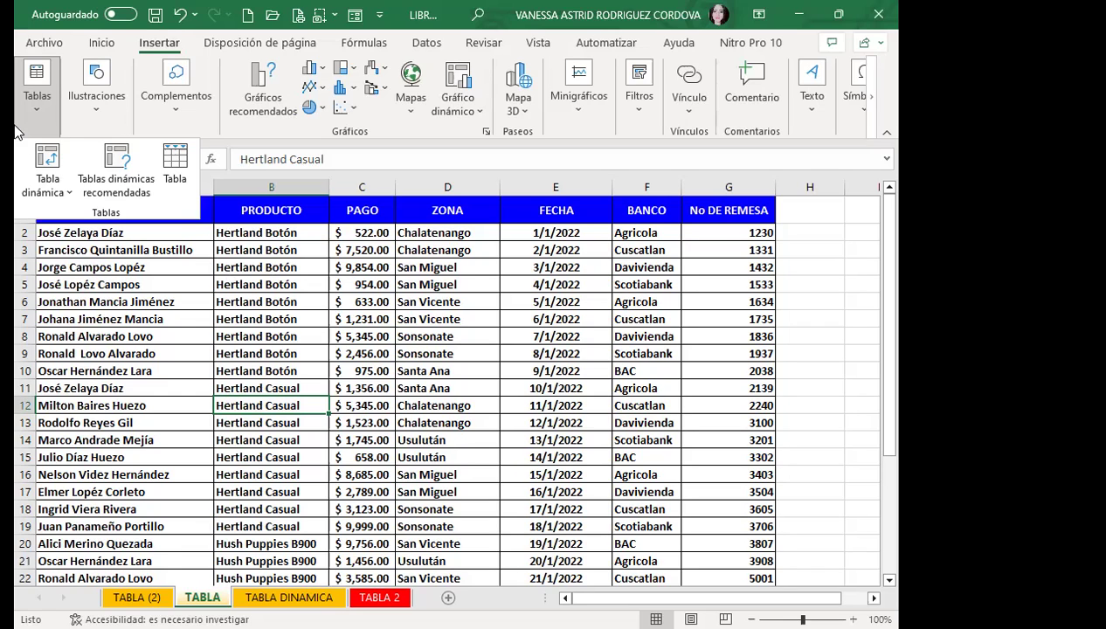
pyautogui.click(45, 160)
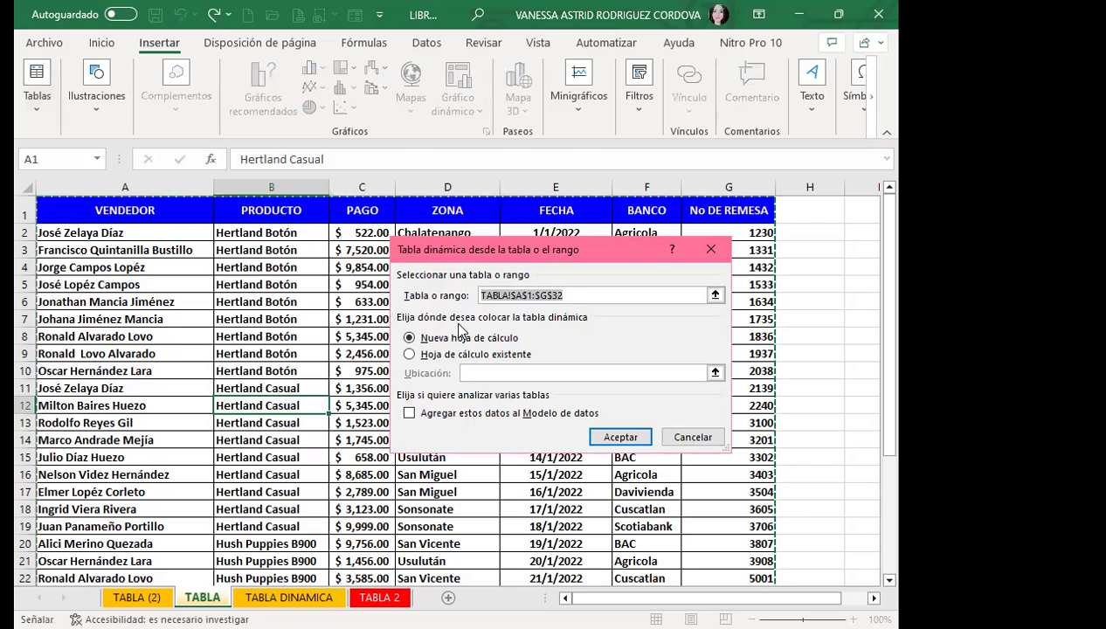
# Step: Create the pivot table on the existing TABLA DINAMICA sheet at cell A2
pyautogui.click(410, 354)
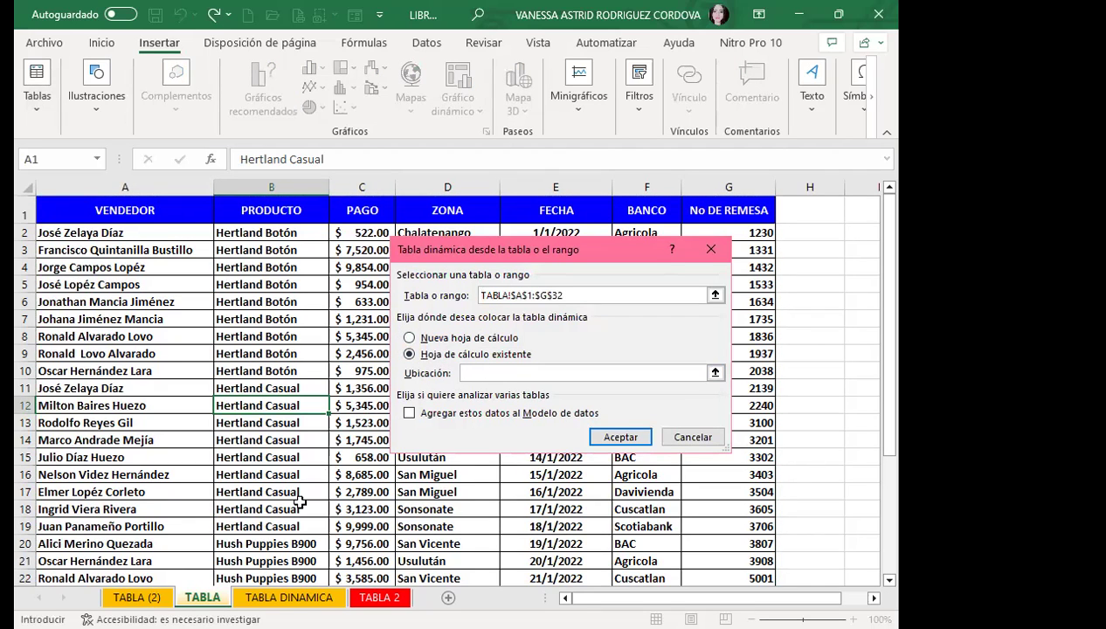
pyautogui.click(288, 596)
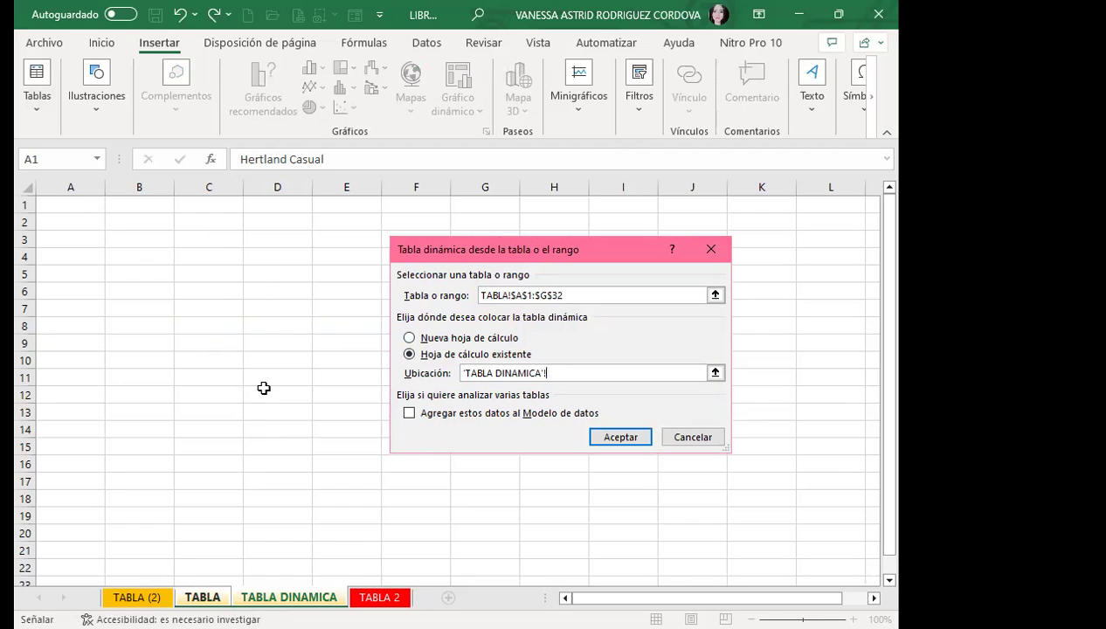
pyautogui.click(64, 224)
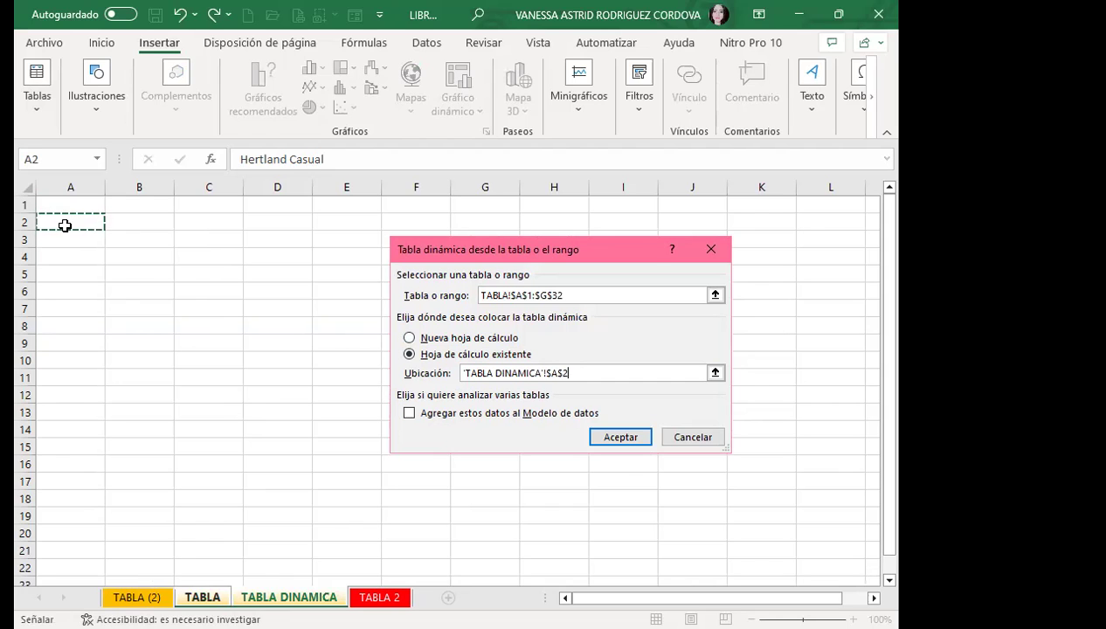
pyautogui.click(617, 435)
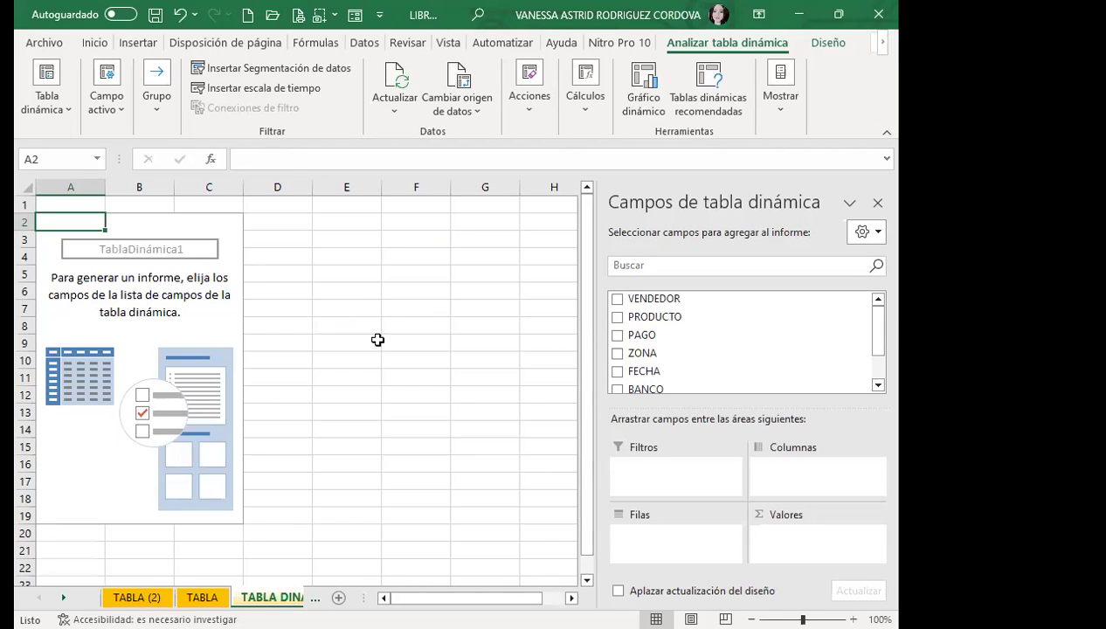
# Step: Reactivate the empty pivot table and display its name, TablaDinámica1, under Analizar tabla dinámica
pyautogui.moveTo(878, 324)
pyautogui.mouseDown()
pyautogui.moveTo(883, 376)
pyautogui.moveTo(883, 338)
pyautogui.mouseUp()
pyautogui.click(153, 255)
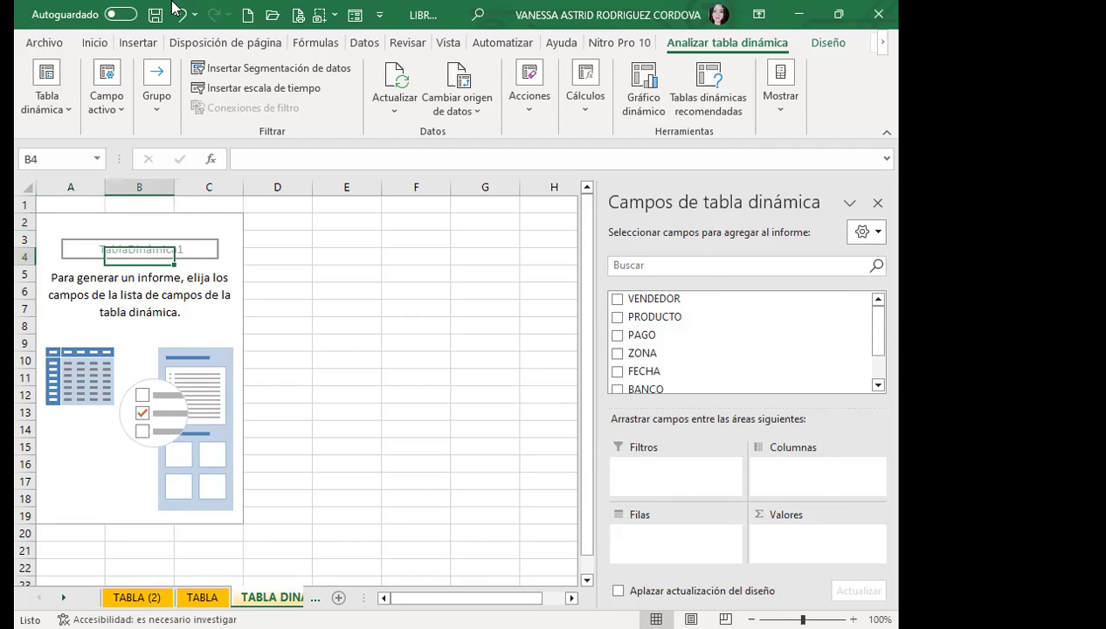
pyautogui.click(407, 353)
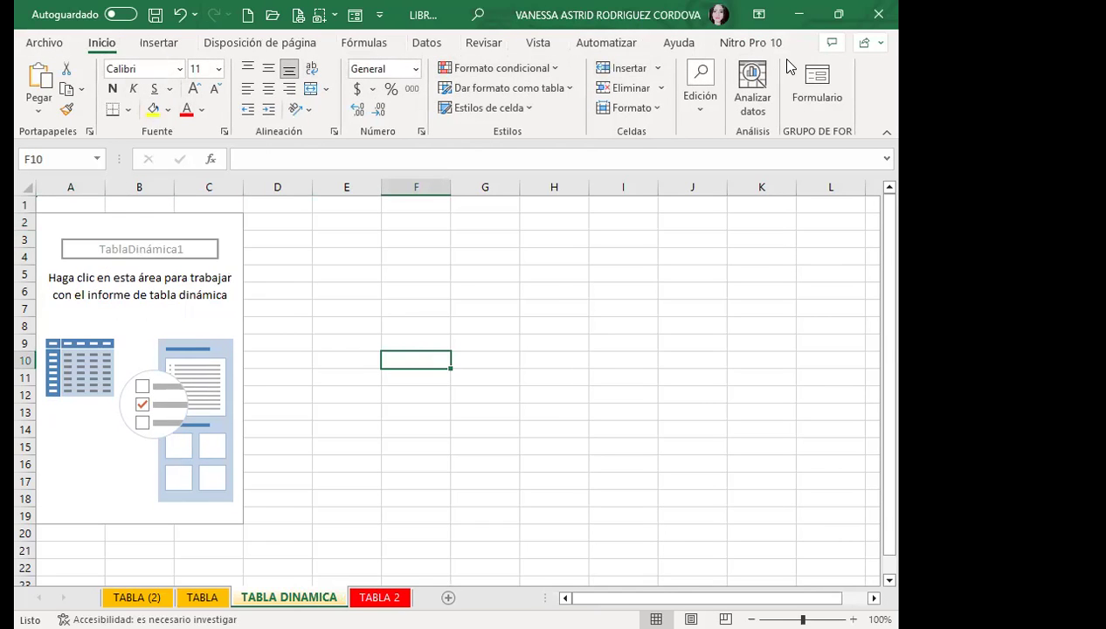
pyautogui.click(210, 312)
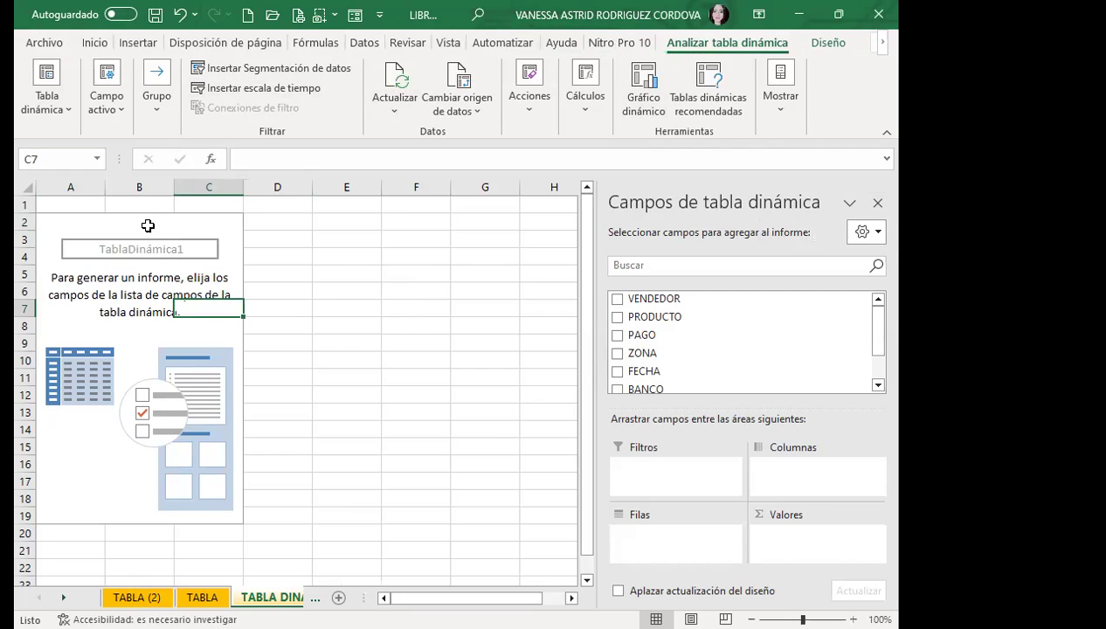
pyautogui.click(70, 109)
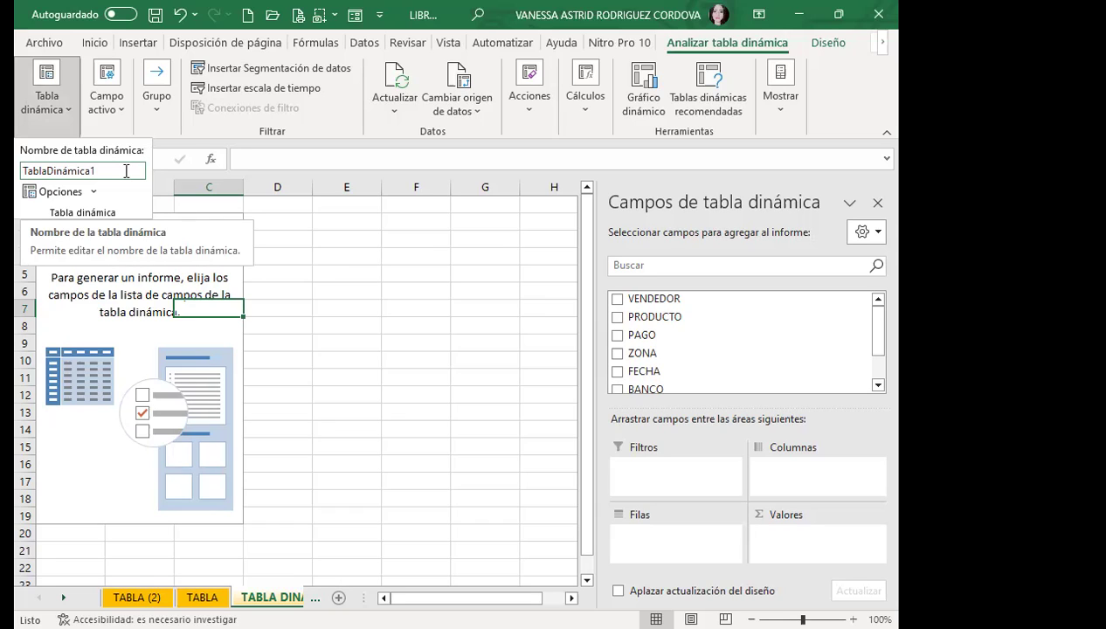
# Step: Rename the pivot table to TablaDinámica_ followed by the user's nickname
pyautogui.doubleClick(105, 172)
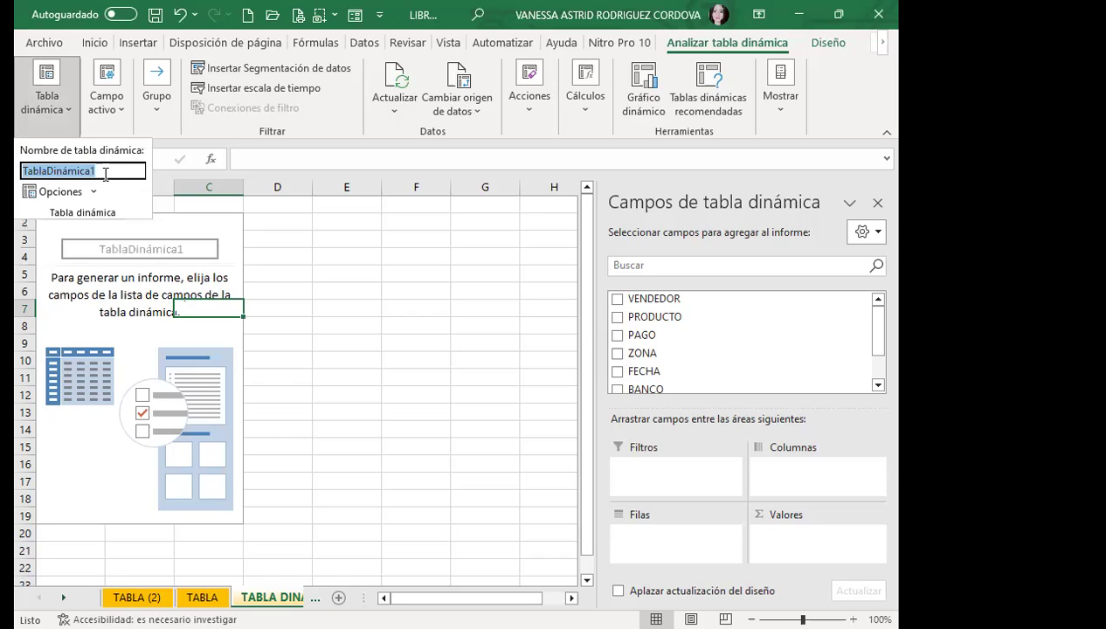
pyautogui.click(105, 169)
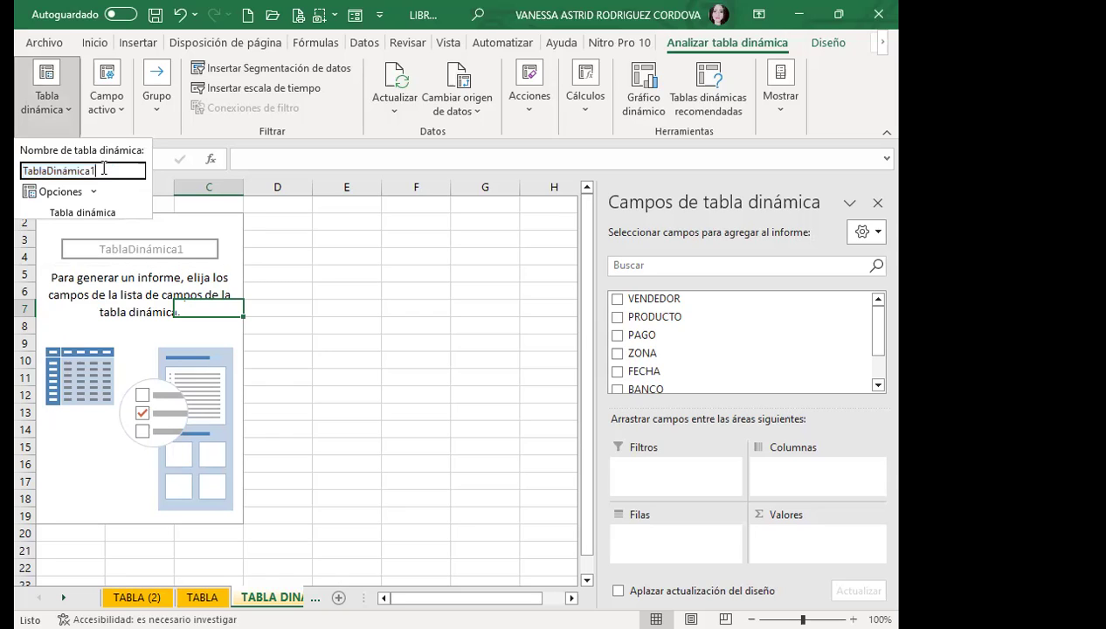
pyautogui.press('BackSpace')
pyautogui.write('_VANE')
pyautogui.press('Return')
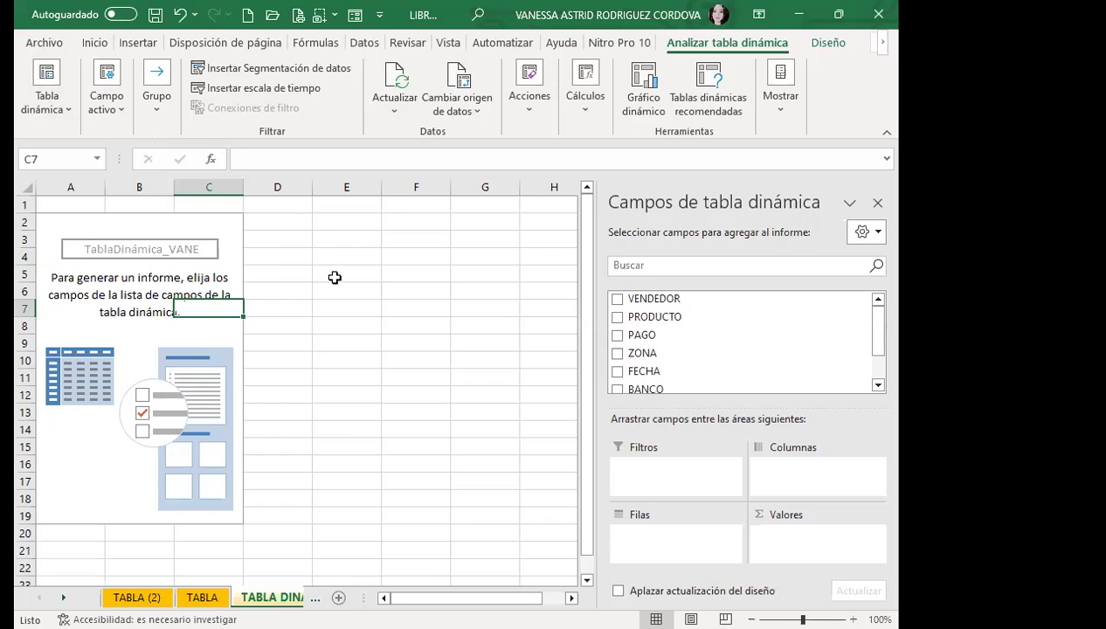
# Step: Add PRODUCTO as pivot rows and sum PAGO for each product
pyautogui.click(194, 289)
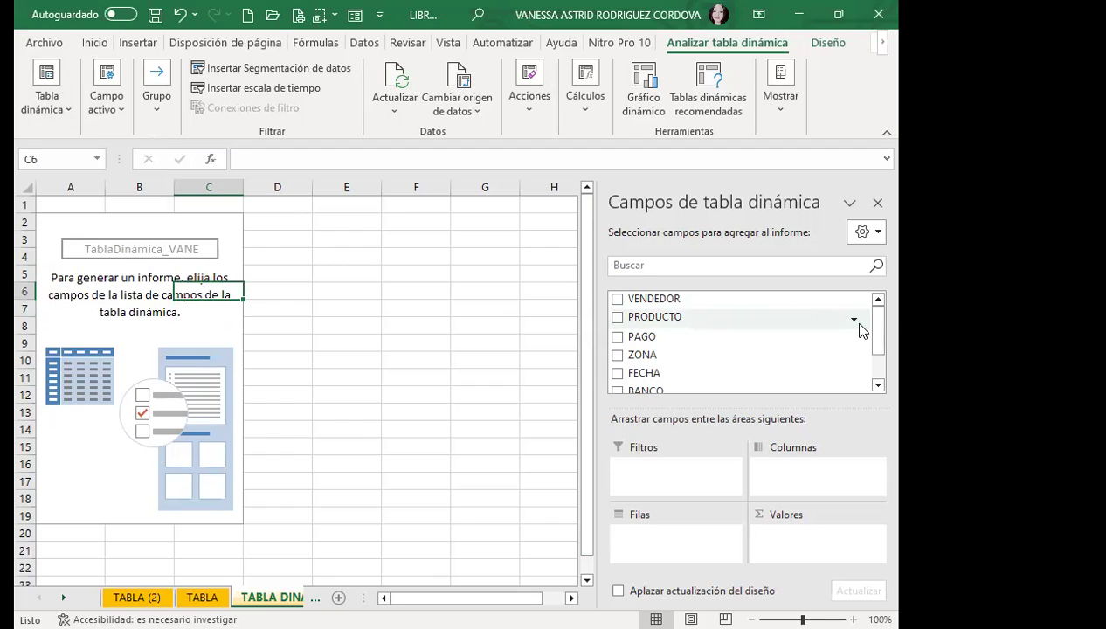
pyautogui.moveTo(877, 330); pyautogui.dragTo(877, 307)
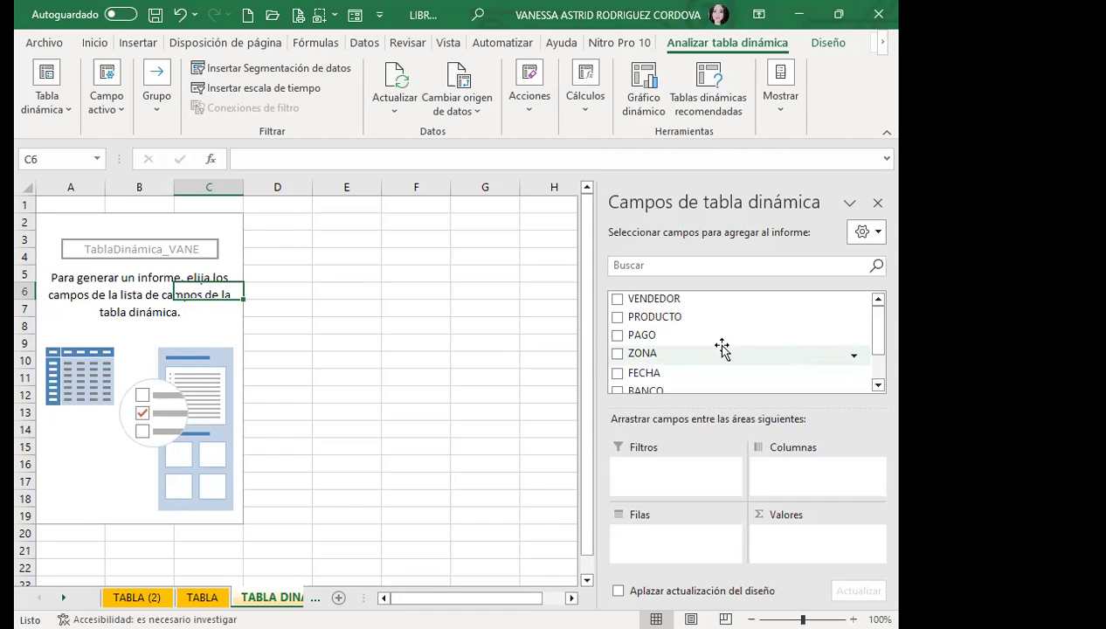
pyautogui.click(617, 317)
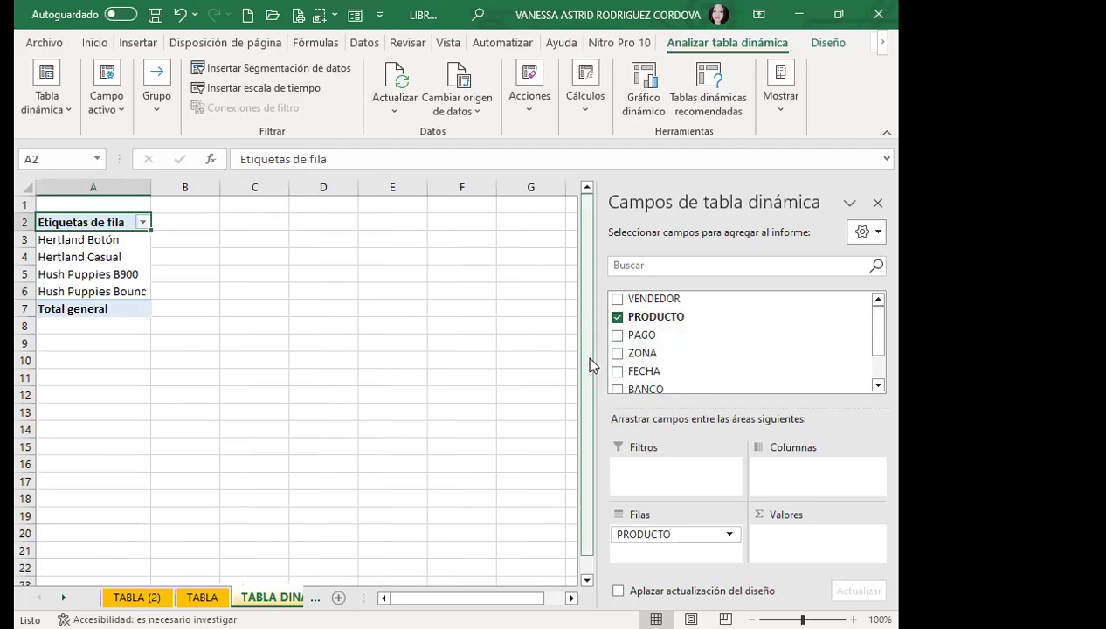
pyautogui.click(618, 335)
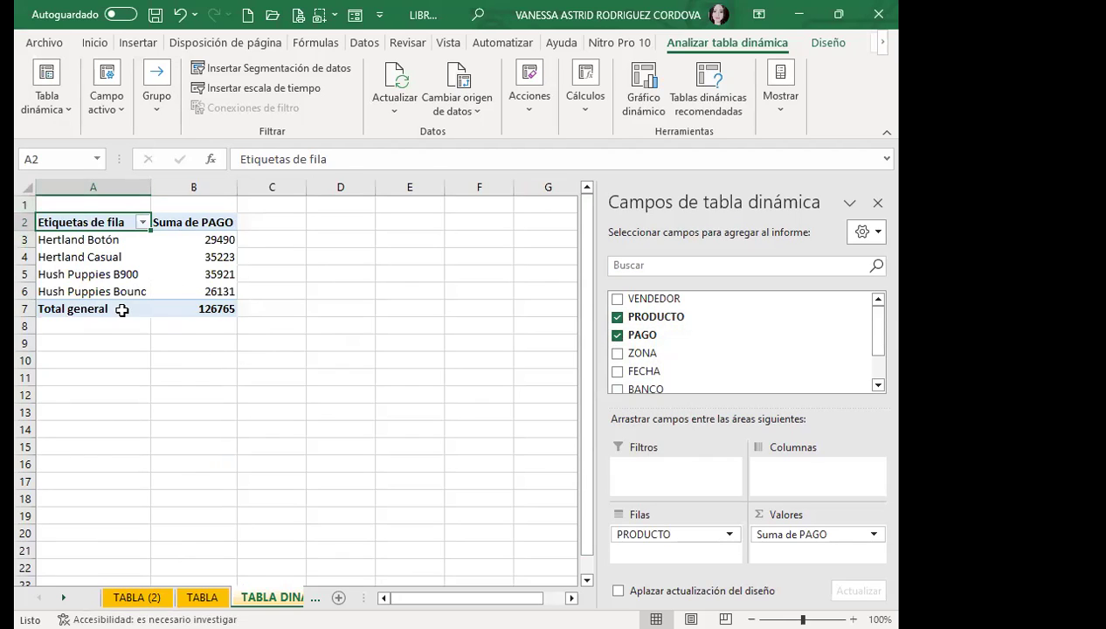
# Step: Check the Hertland Botón PAGO sum and the 126765 grand total
pyautogui.click(67, 239)
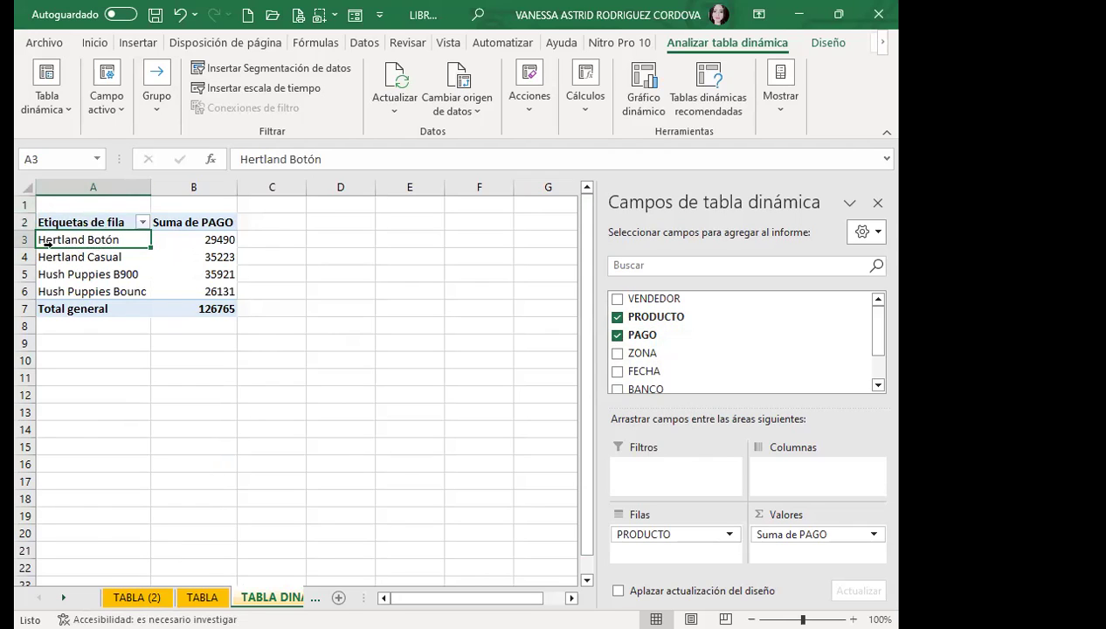
pyautogui.click(197, 239)
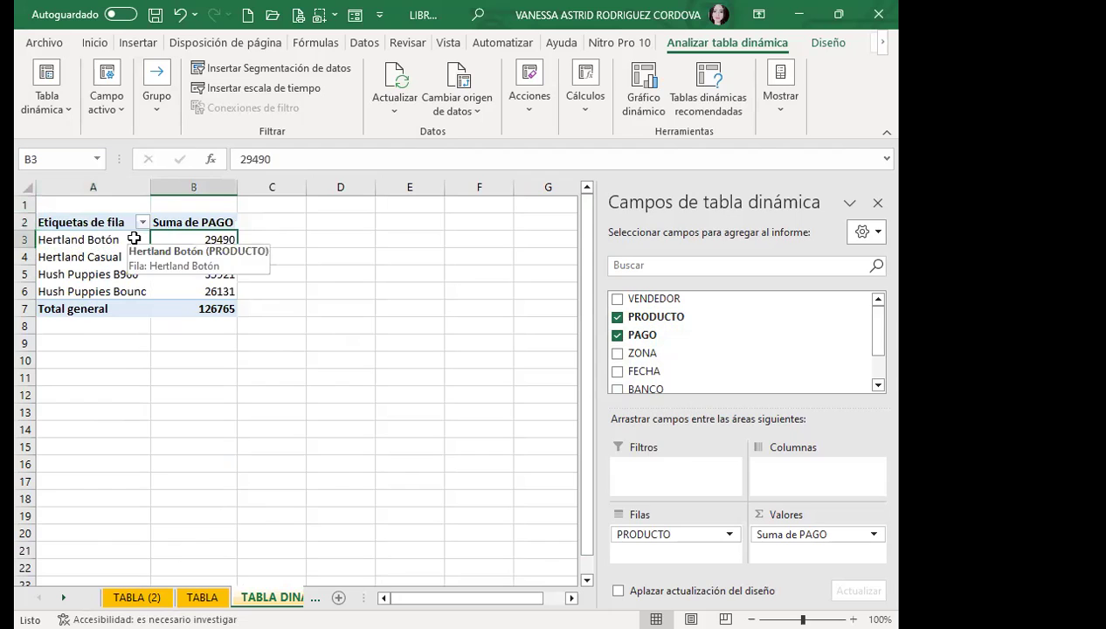
pyautogui.click(323, 360)
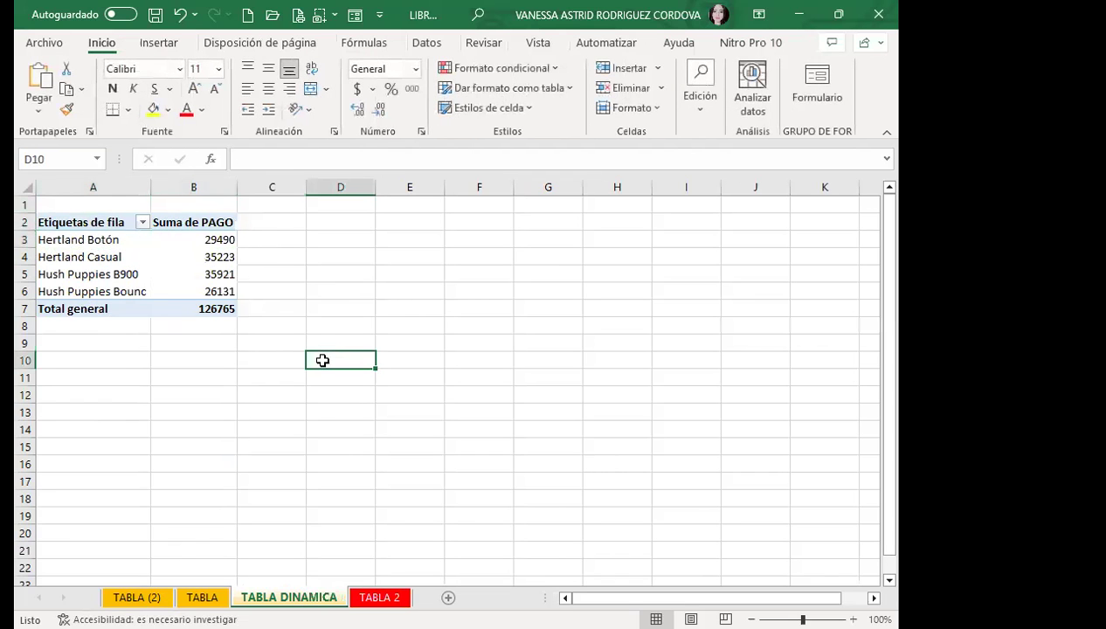
pyautogui.click(172, 308)
pyautogui.moveTo(172, 307)
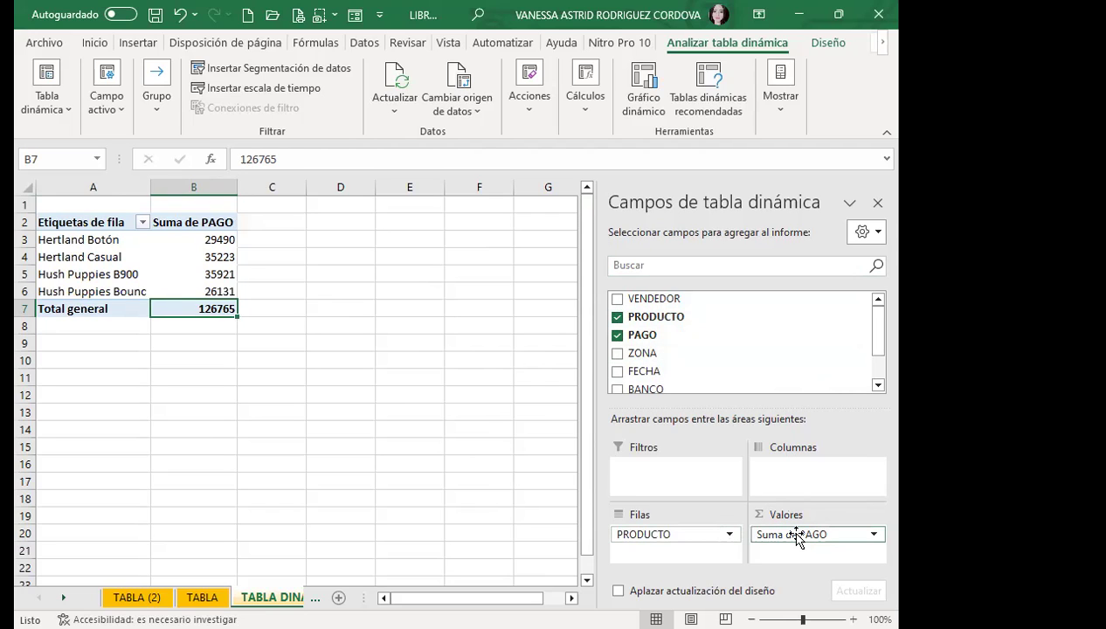
pyautogui.moveTo(654, 533); pyautogui.dragTo(795, 475)
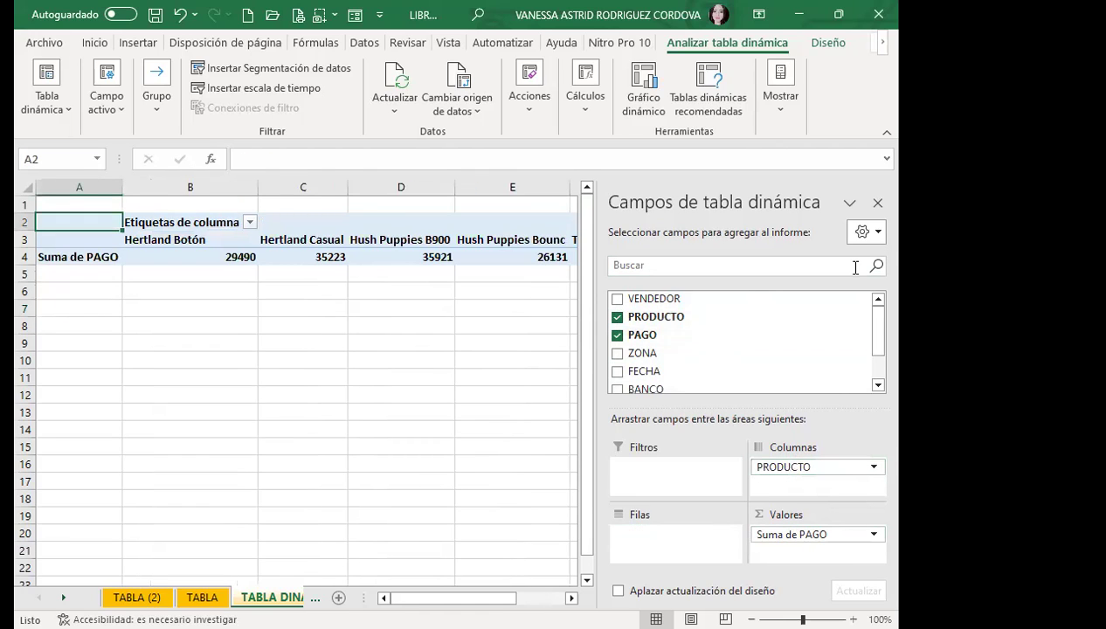
pyautogui.click(877, 203)
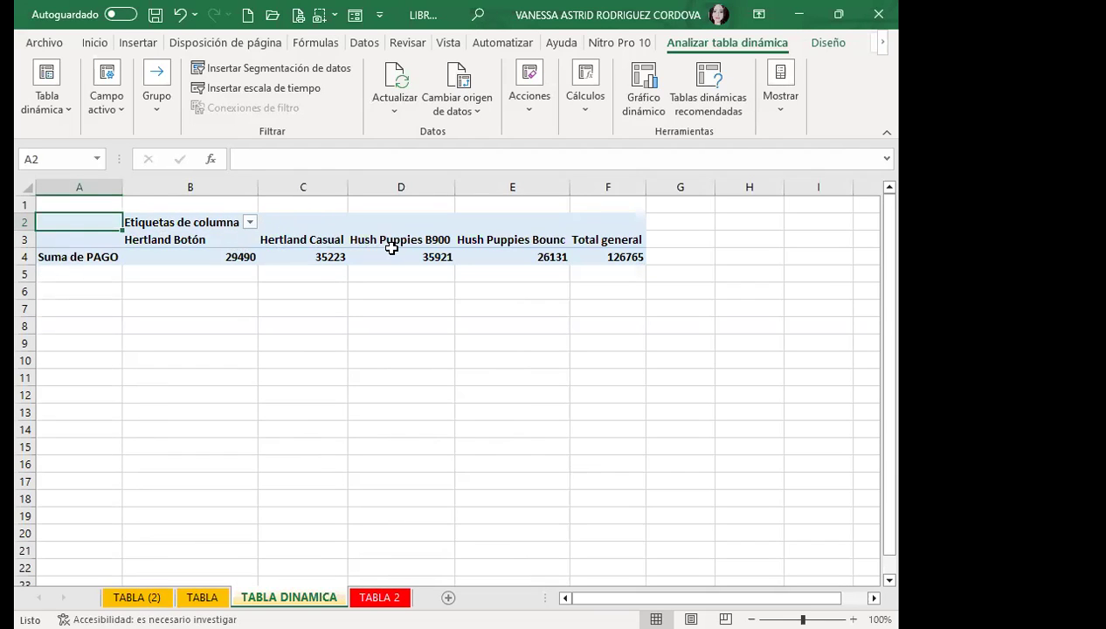
pyautogui.click(218, 260)
pyautogui.click(325, 255)
pyautogui.click(389, 256)
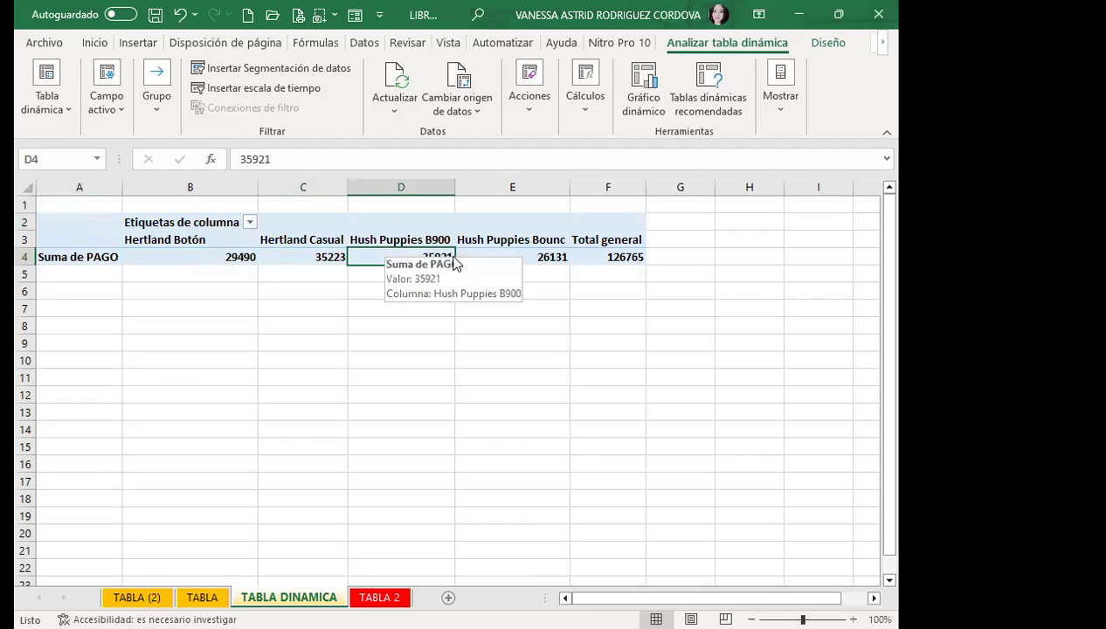
pyautogui.click(494, 253)
pyautogui.click(590, 256)
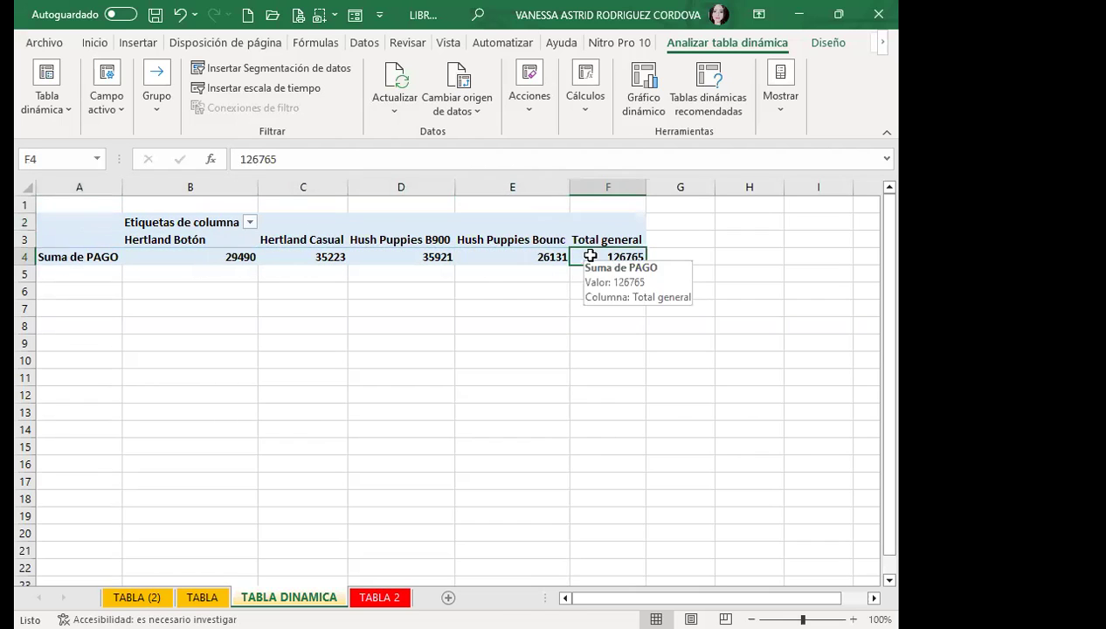
pyautogui.click(780, 100)
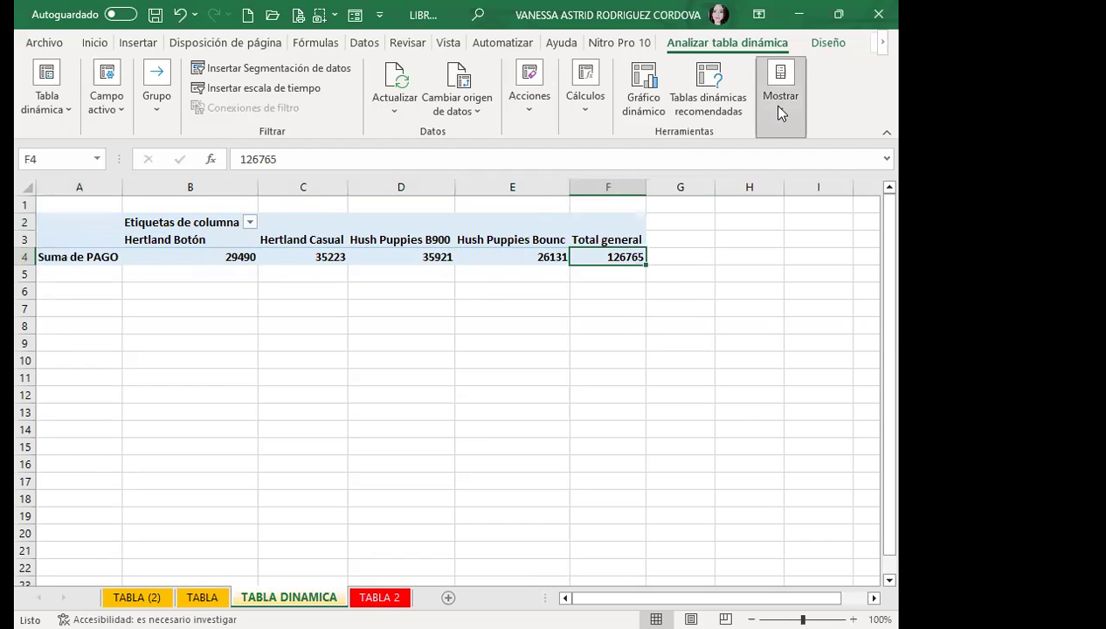
pyautogui.click(766, 164)
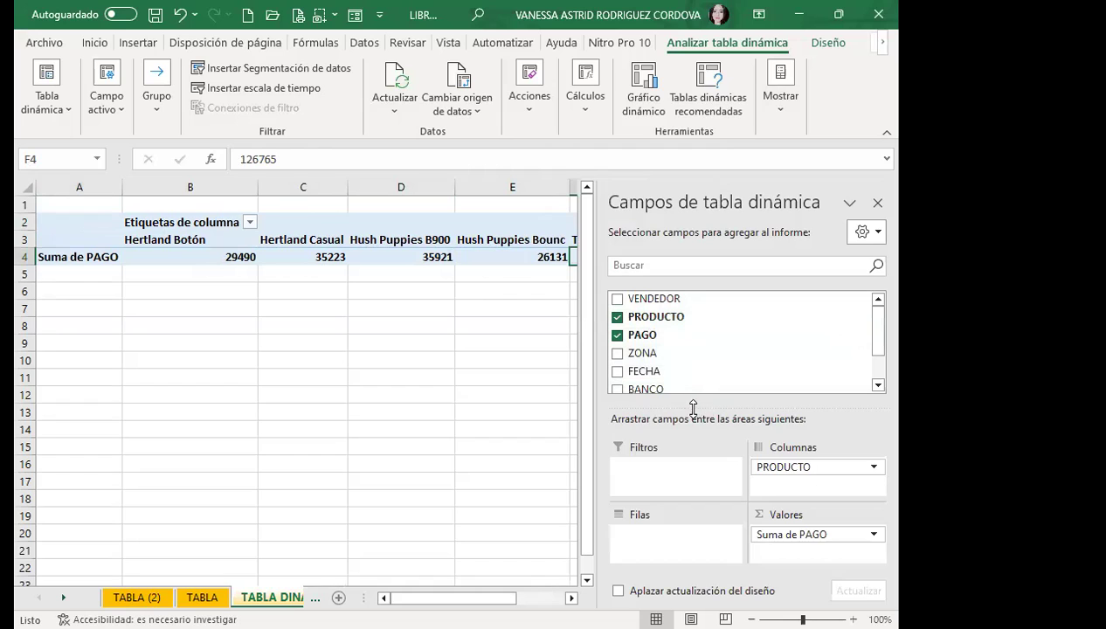
pyautogui.moveTo(780, 466); pyautogui.dragTo(679, 540)
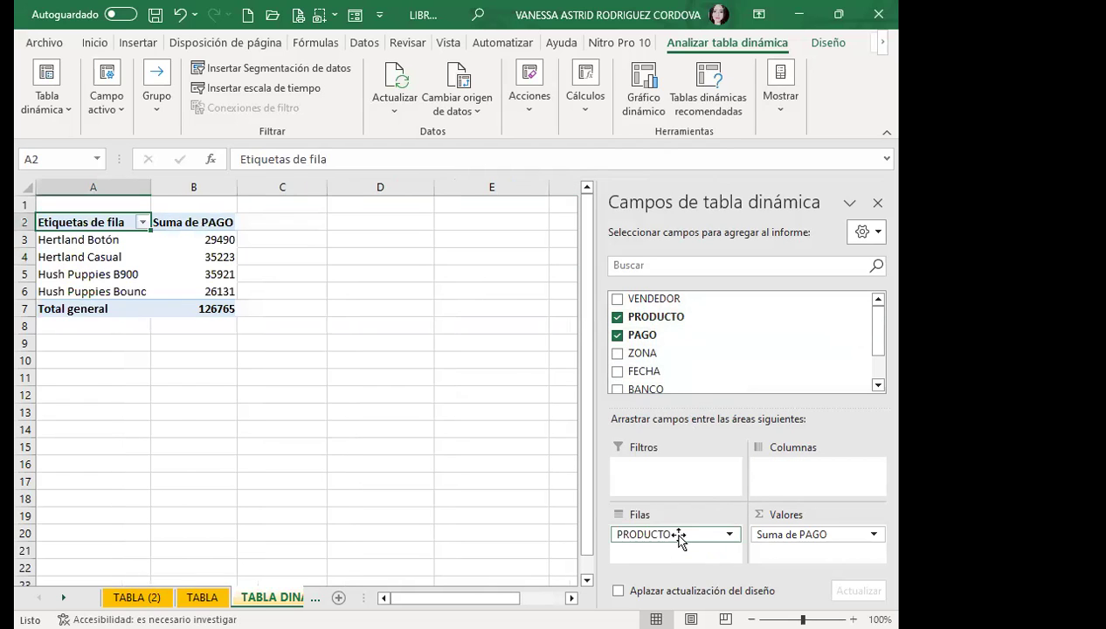
pyautogui.moveTo(679, 535)
pyautogui.mouseDown()
pyautogui.moveTo(769, 482)
pyautogui.moveTo(686, 551)
pyautogui.mouseUp()
pyautogui.click(191, 309)
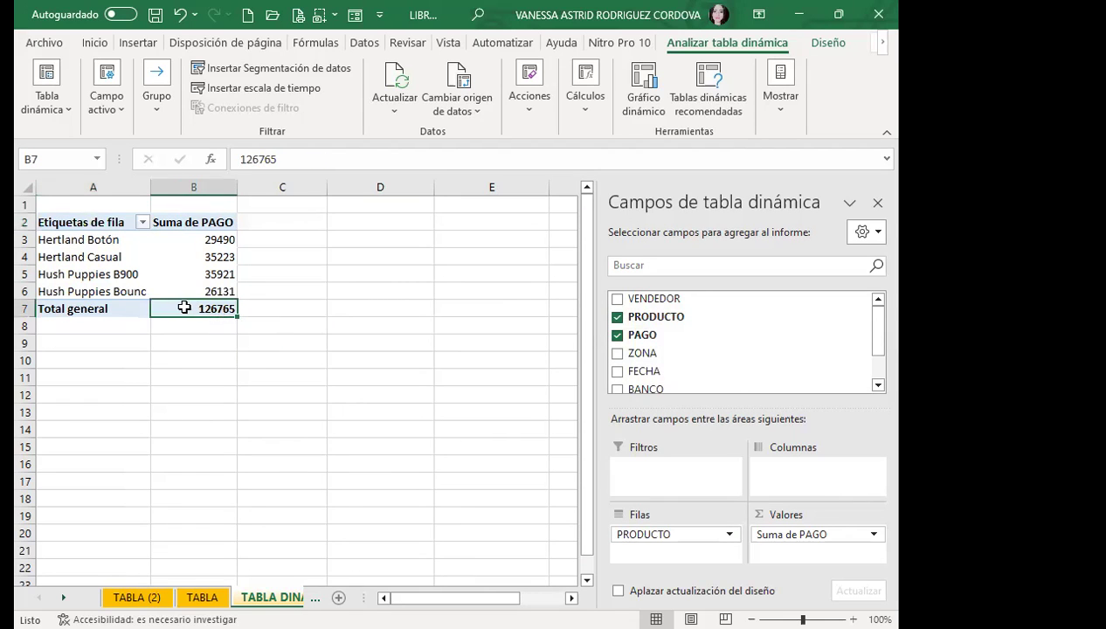
pyautogui.moveTo(206, 311)
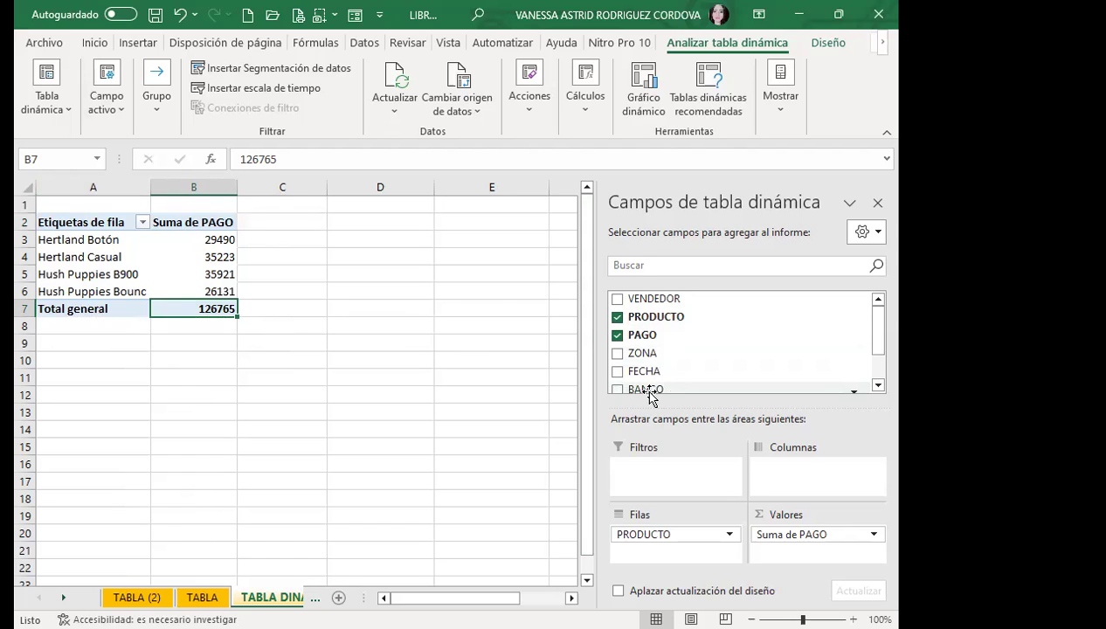
pyautogui.click(877, 385)
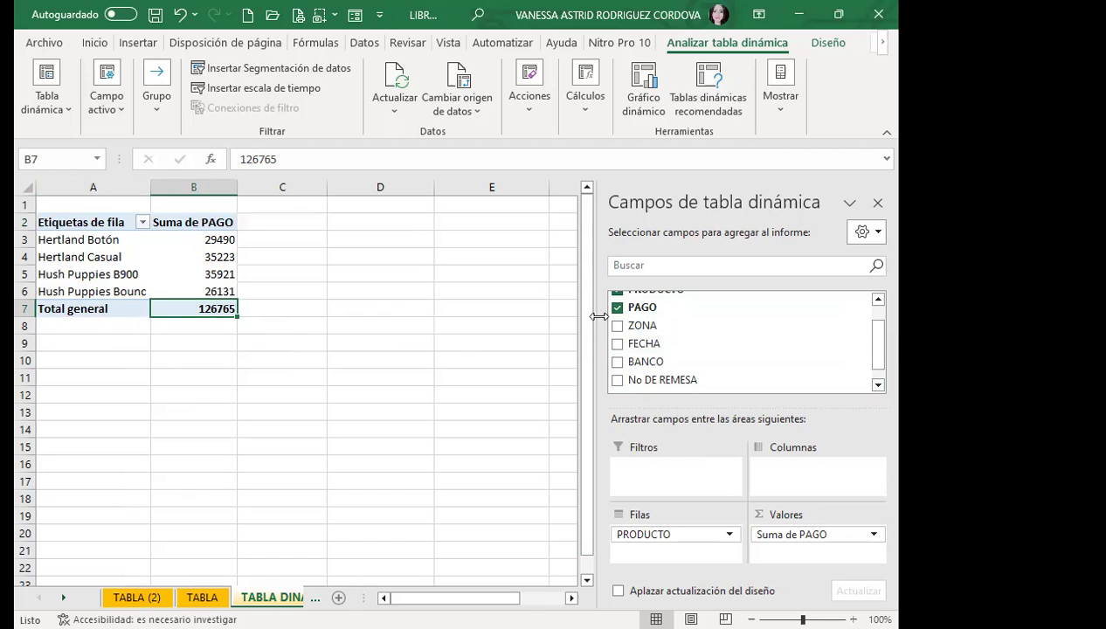
# Step: Nest BANCO under PRODUCTO, splitting Hertland Botón into Davivienda 15199, Cuscatlan 8751 and others
pyautogui.click(617, 363)
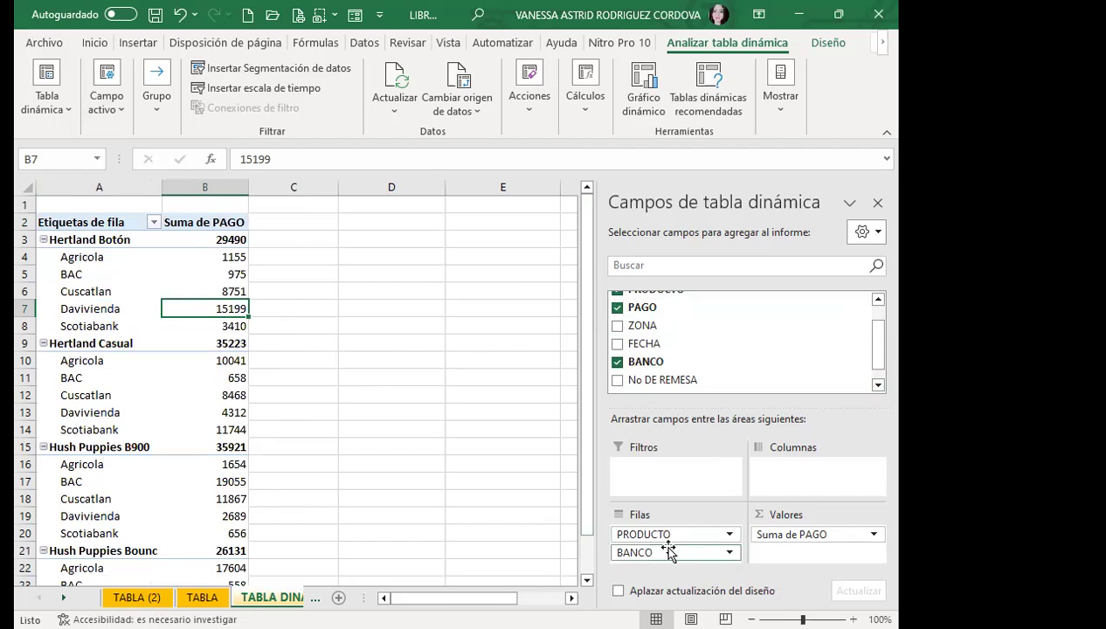
pyautogui.scroll(-3, 170, 437)
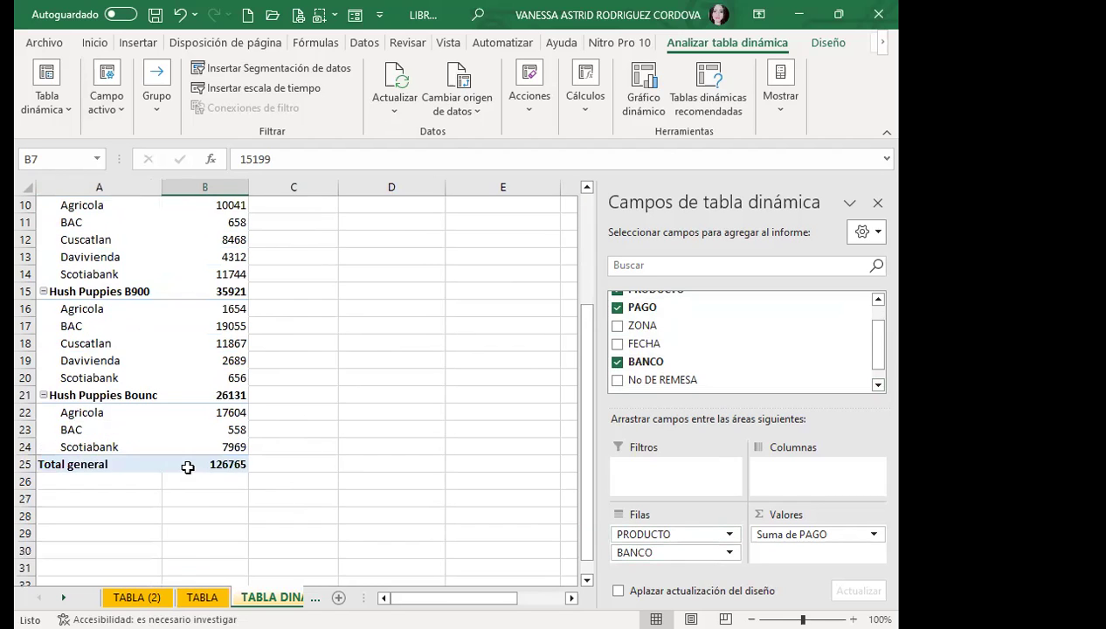
pyautogui.scroll(3, 187, 463)
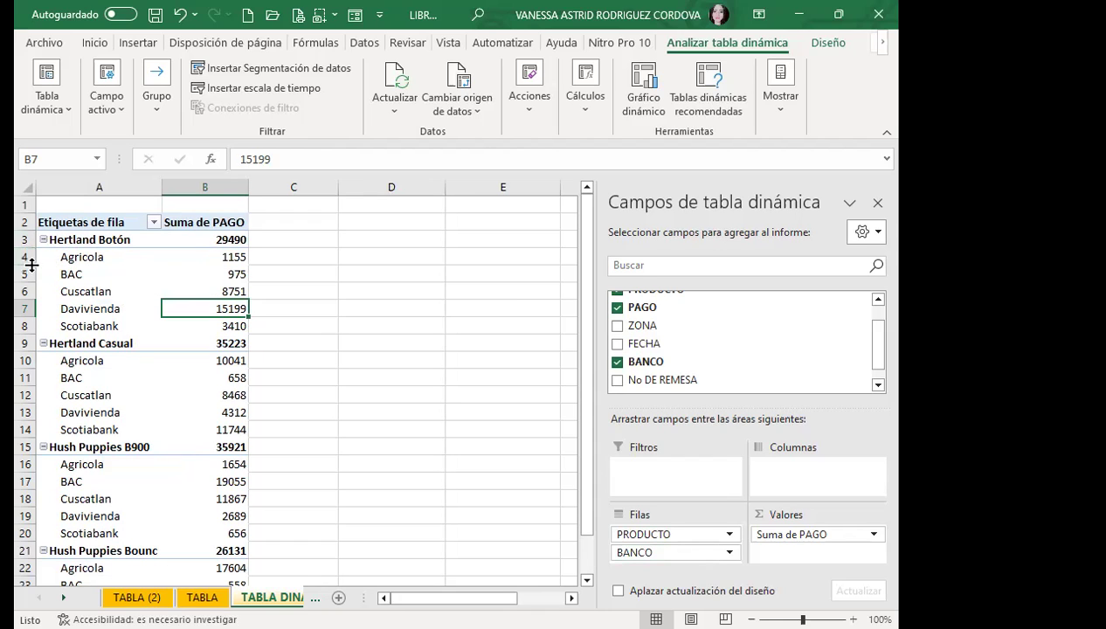
pyautogui.click(110, 295)
pyautogui.click(351, 320)
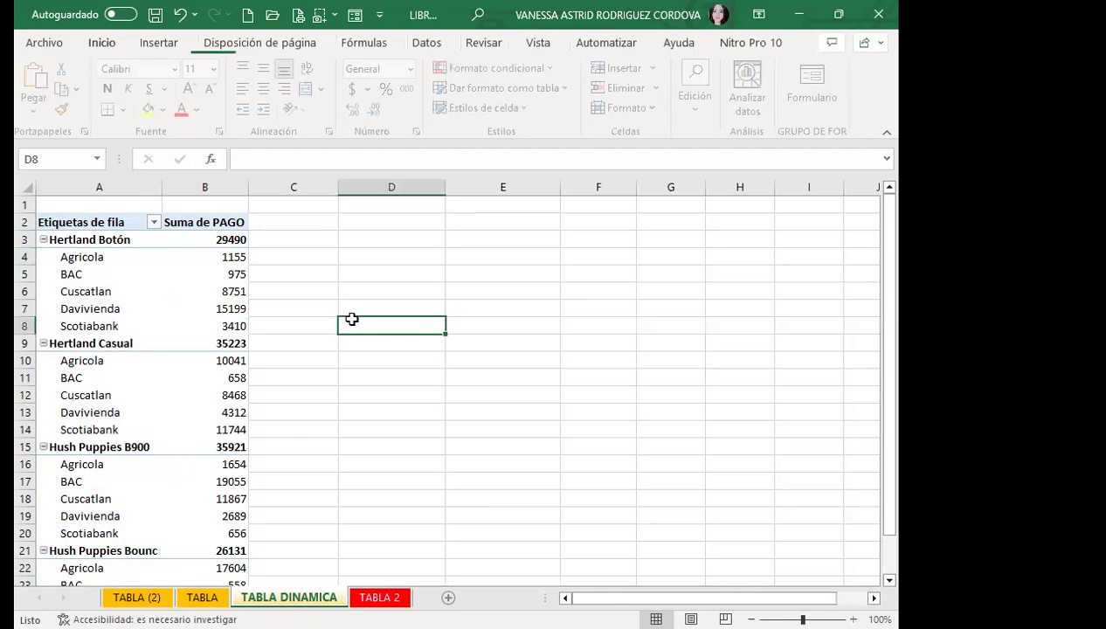
pyautogui.click(164, 304)
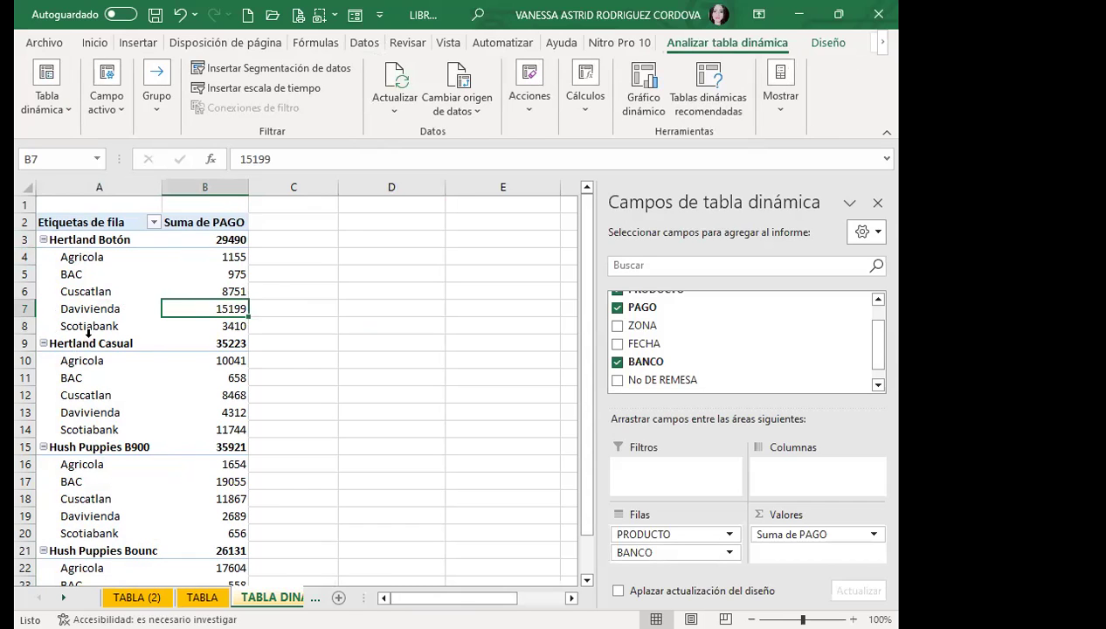
# Step: Collapse all four product groups, briefly re-expanding Hertland Botón, leaving product totals and the 126765 total
pyautogui.click(43, 240)
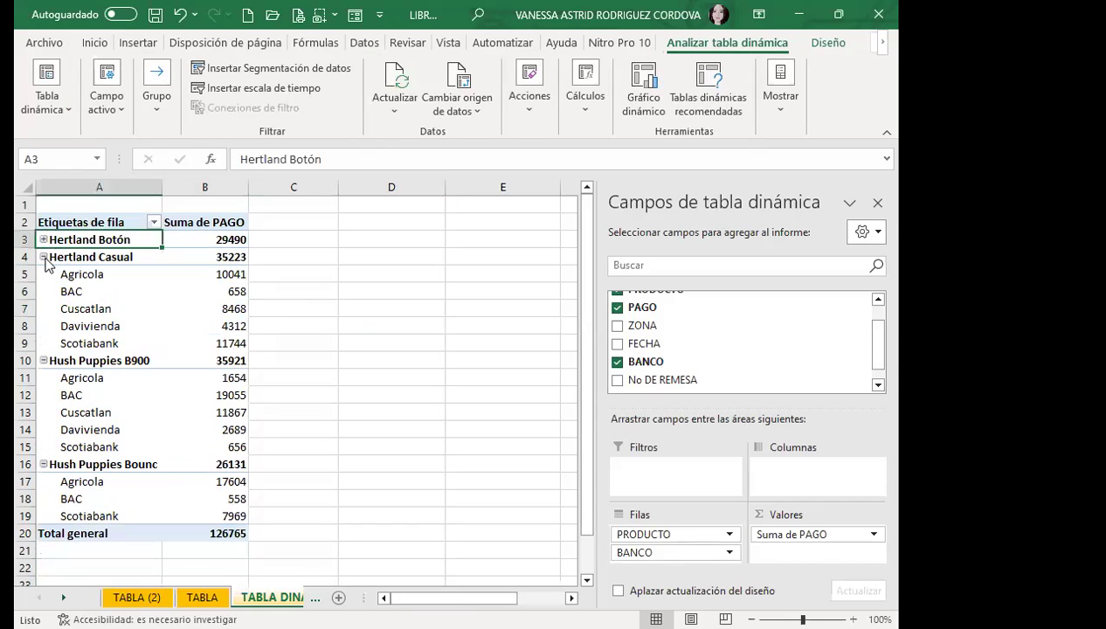
pyautogui.click(44, 256)
pyautogui.click(43, 273)
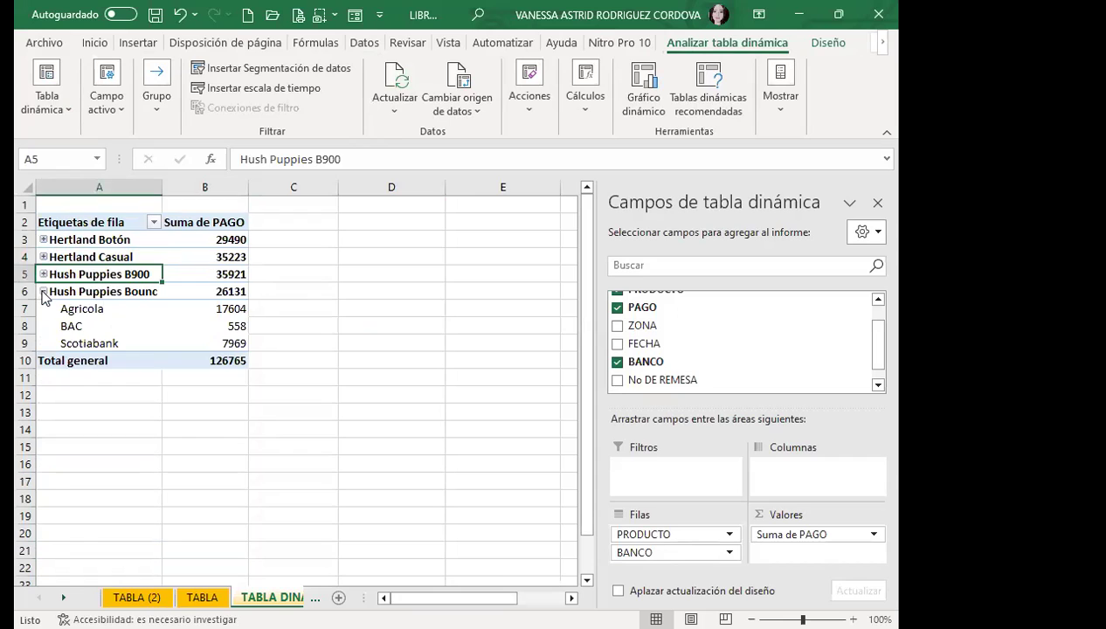
pyautogui.click(43, 291)
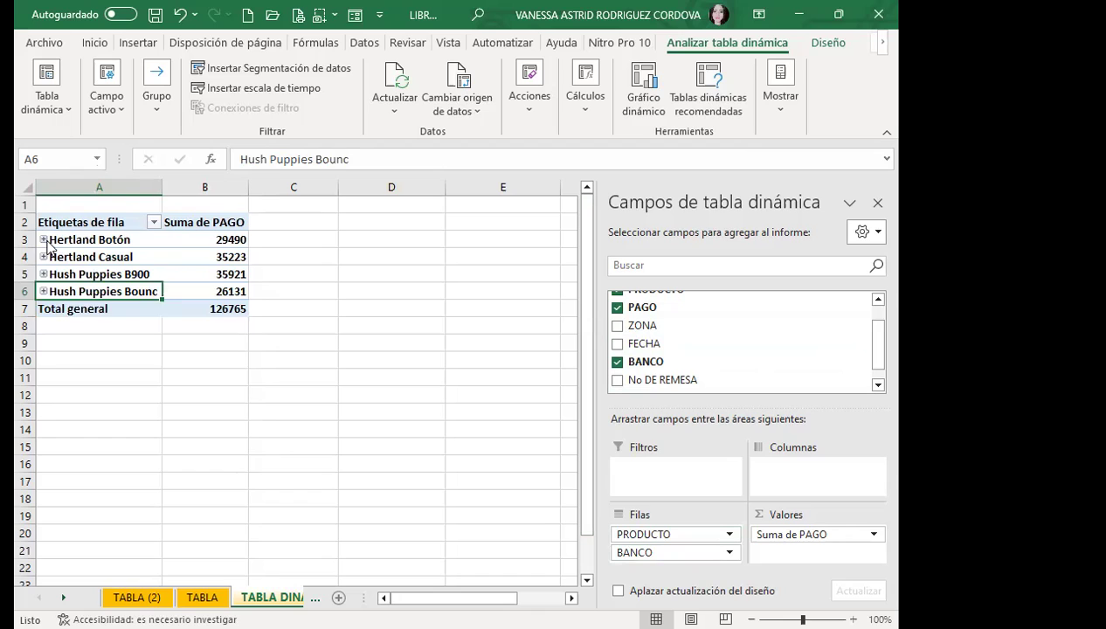
pyautogui.click(43, 239)
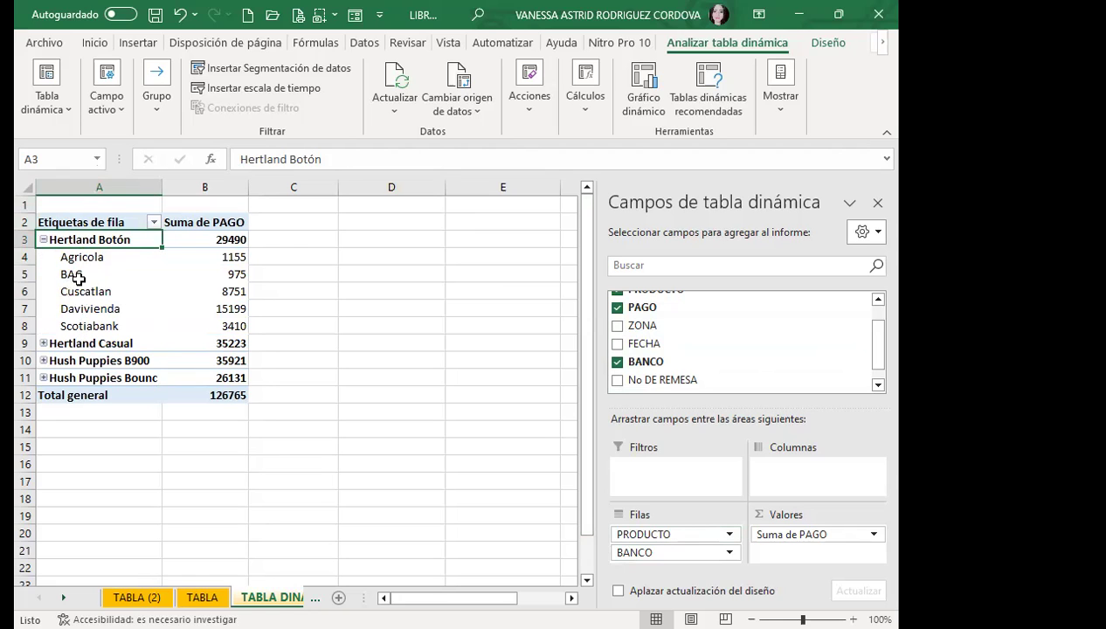
pyautogui.click(43, 239)
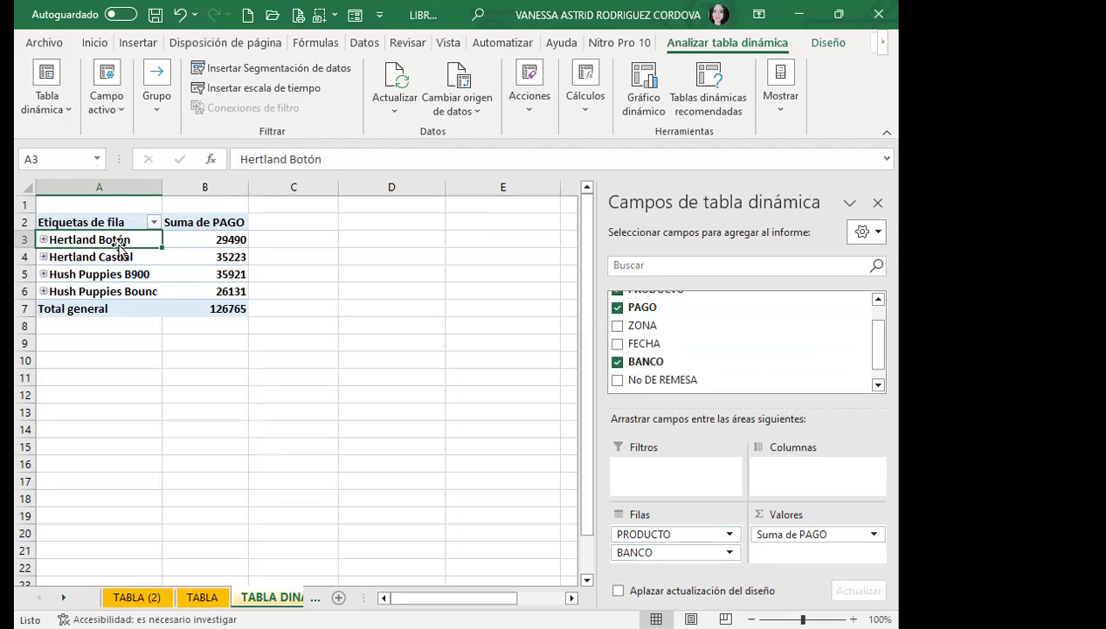
# Step: Put BANCO ahead of PRODUCTO in the rows and collapse the Agricola, BAC, Cuscatlan, Davivienda and Scotiabank groups
pyautogui.moveTo(648, 533); pyautogui.dragTo(657, 559)
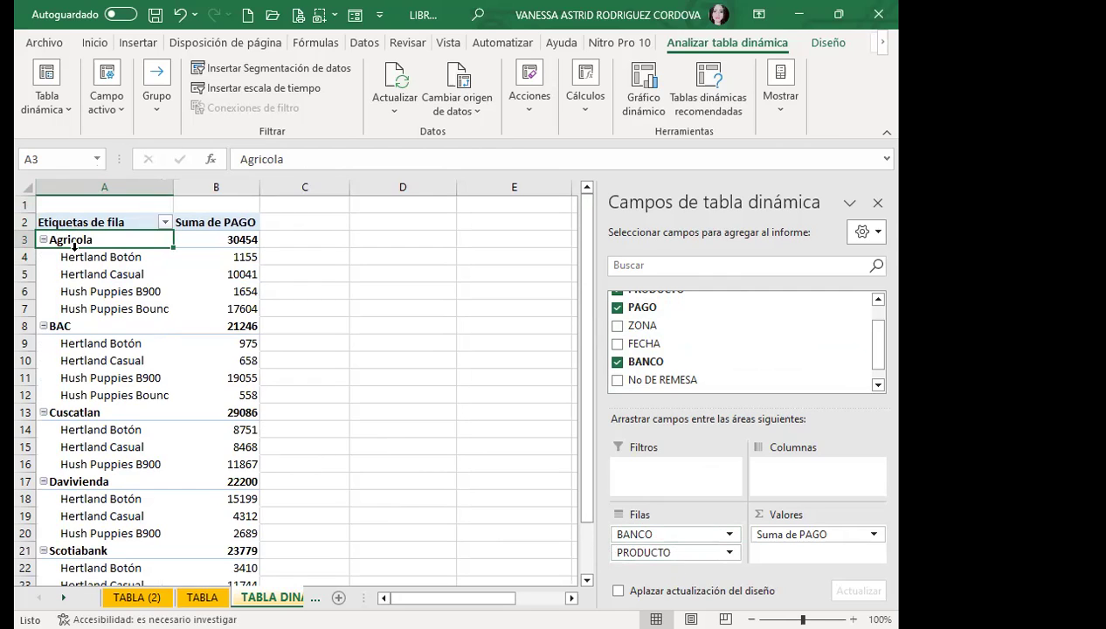
pyautogui.click(42, 239)
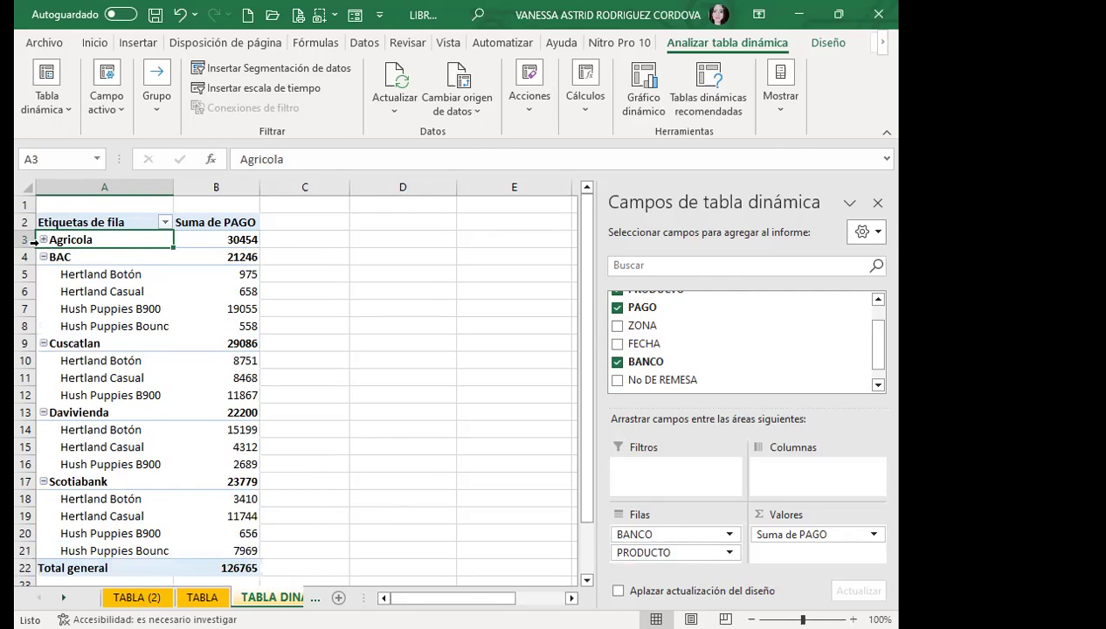
pyautogui.click(43, 257)
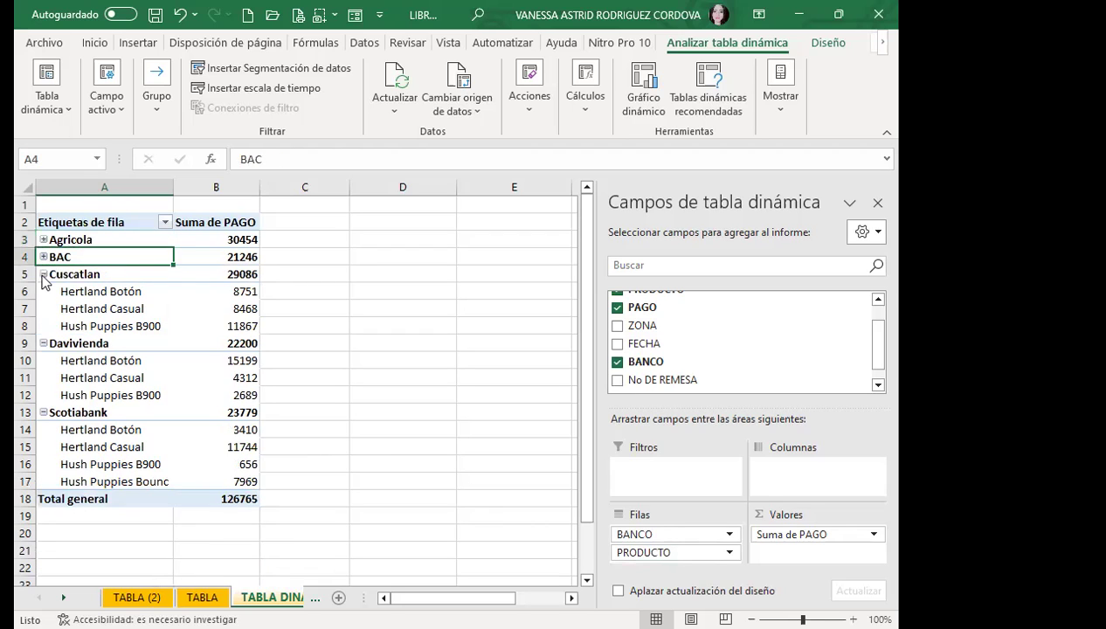
pyautogui.click(41, 275)
pyautogui.click(43, 291)
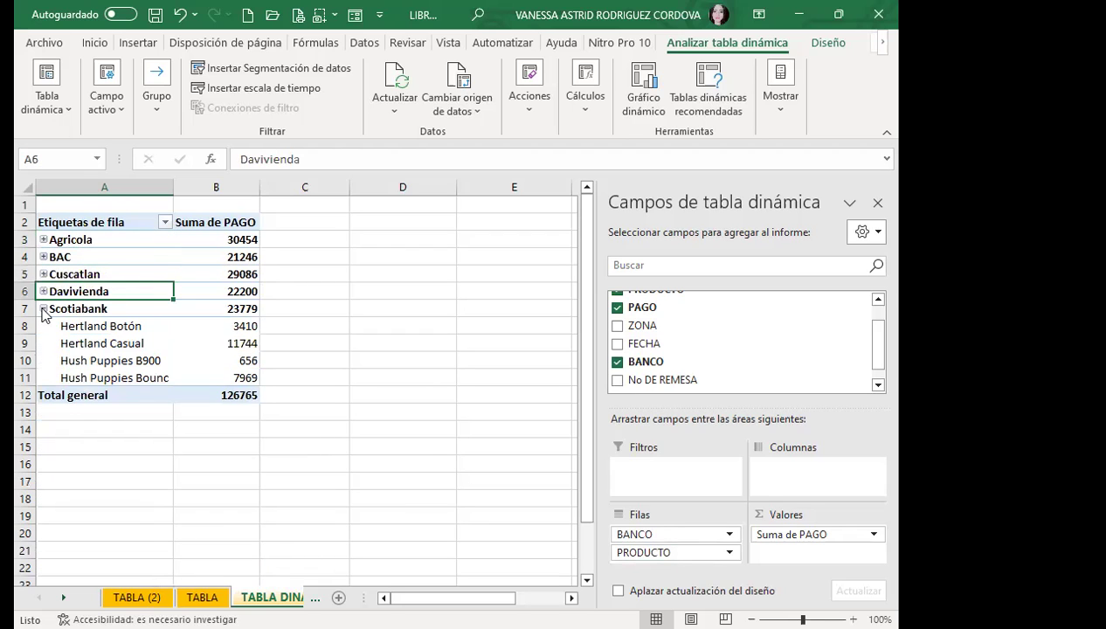
pyautogui.click(43, 309)
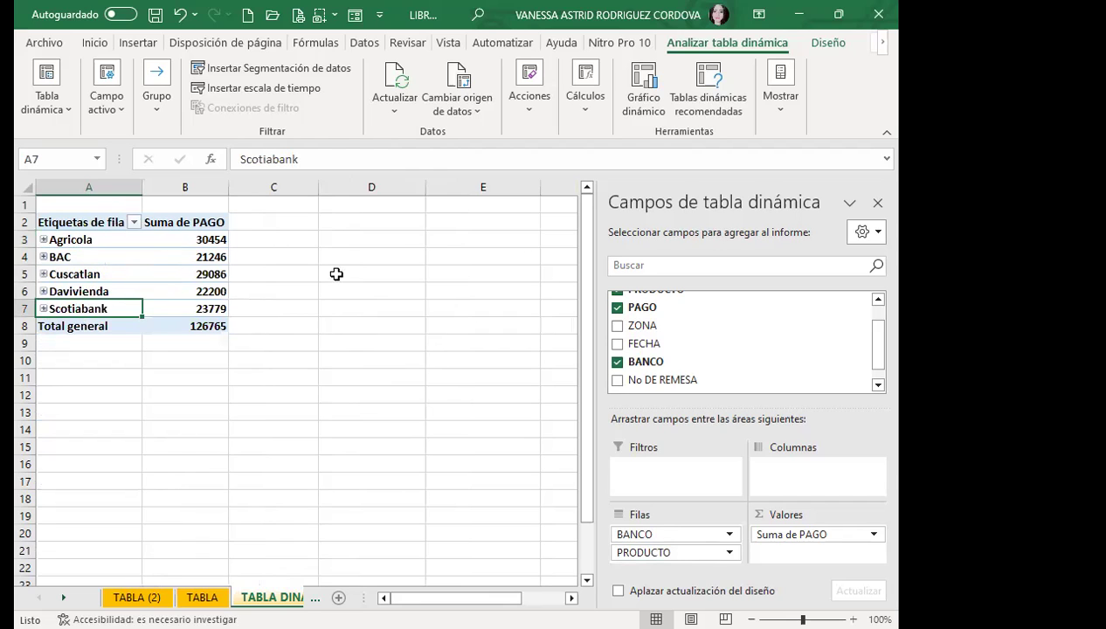
pyautogui.moveTo(225, 289)
pyautogui.moveTo(149, 309)
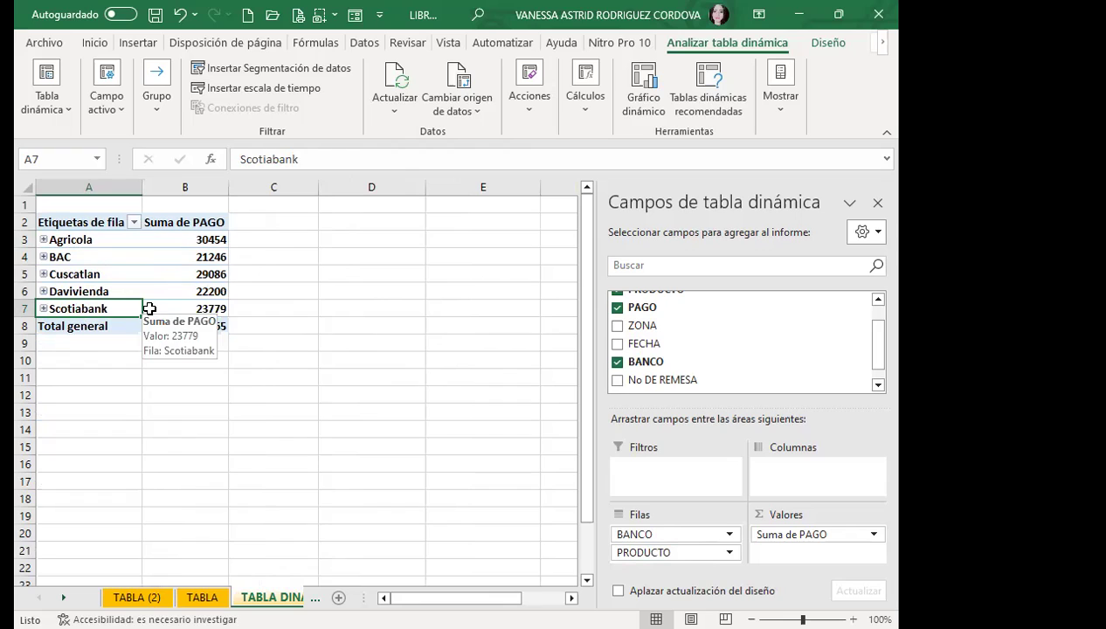
pyautogui.moveTo(201, 328)
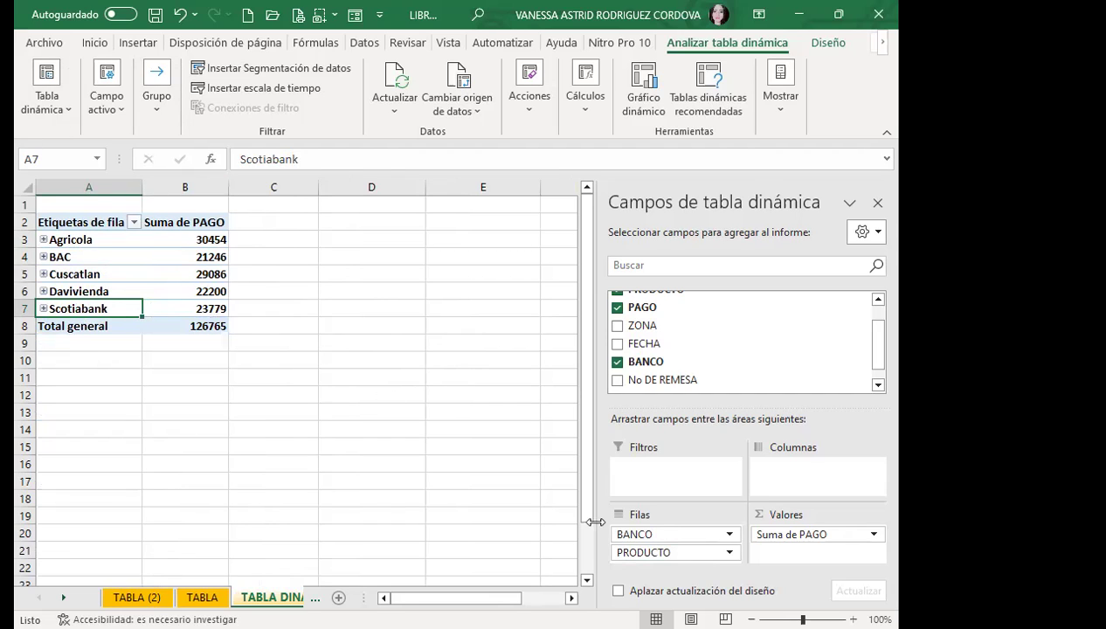
# Step: Make BANCO a report filter and test it by showing only Cuscatlan, then Scotiabank
pyautogui.moveTo(664, 537)
pyautogui.mouseDown()
pyautogui.moveTo(677, 469)
pyautogui.moveTo(668, 472)
pyautogui.mouseUp()
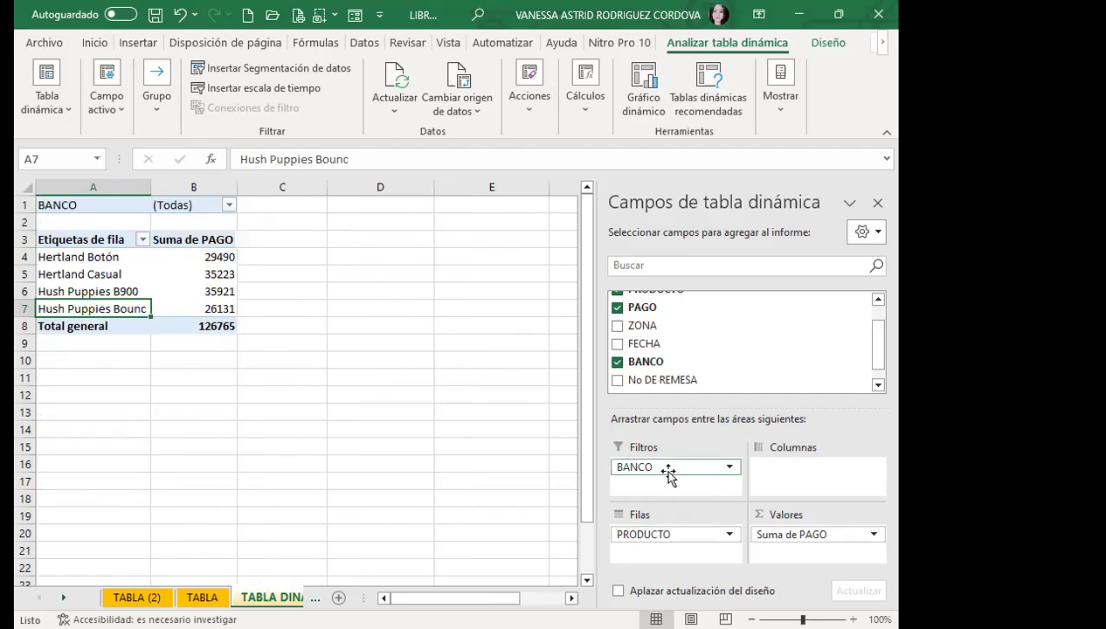
pyautogui.click(229, 204)
pyautogui.click(64, 292)
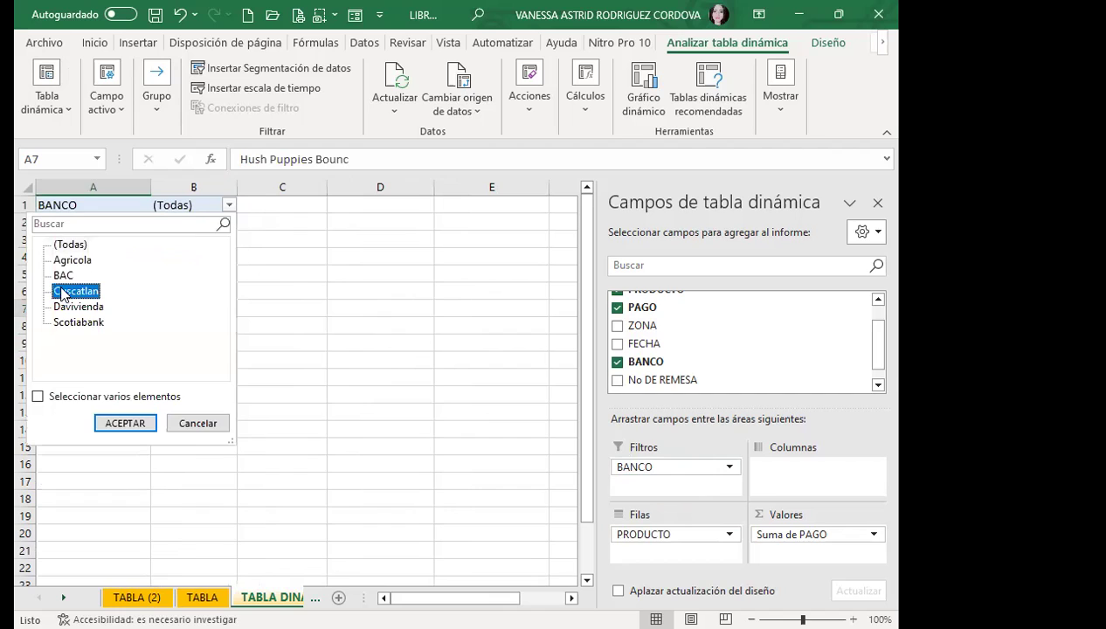
pyautogui.click(117, 419)
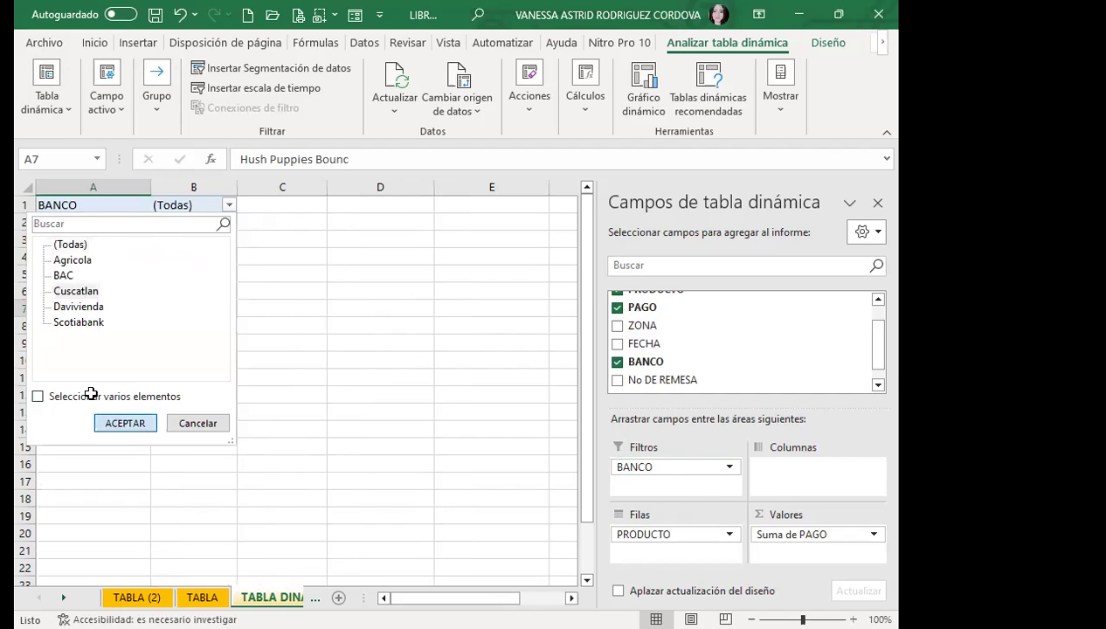
pyautogui.click(221, 207)
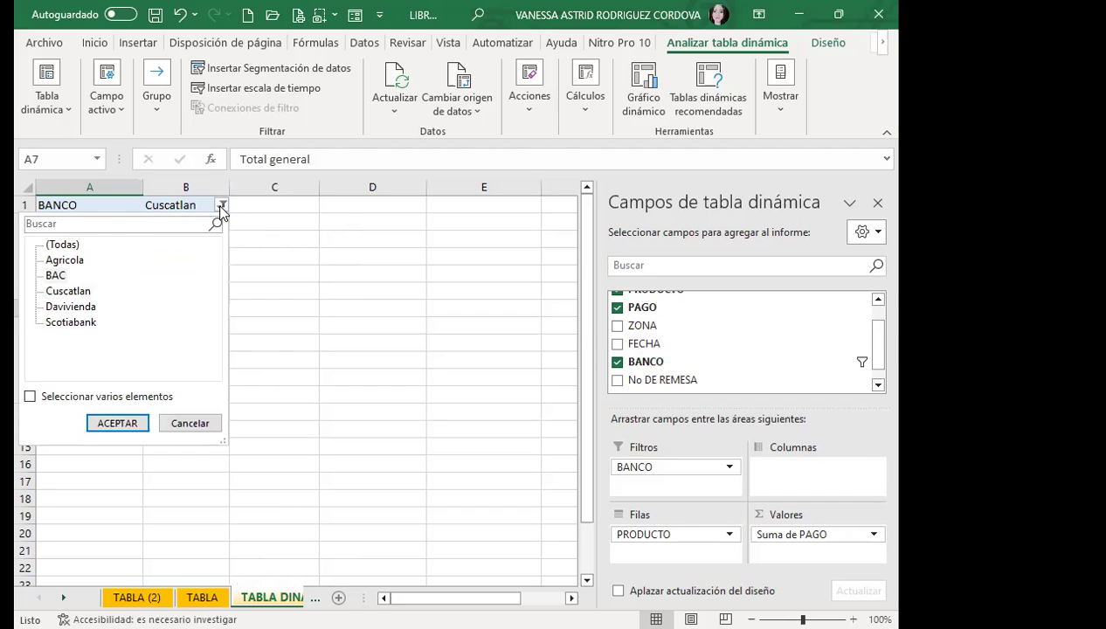
pyautogui.press('Escape')
pyautogui.moveTo(78, 291); pyautogui.dragTo(71, 257)
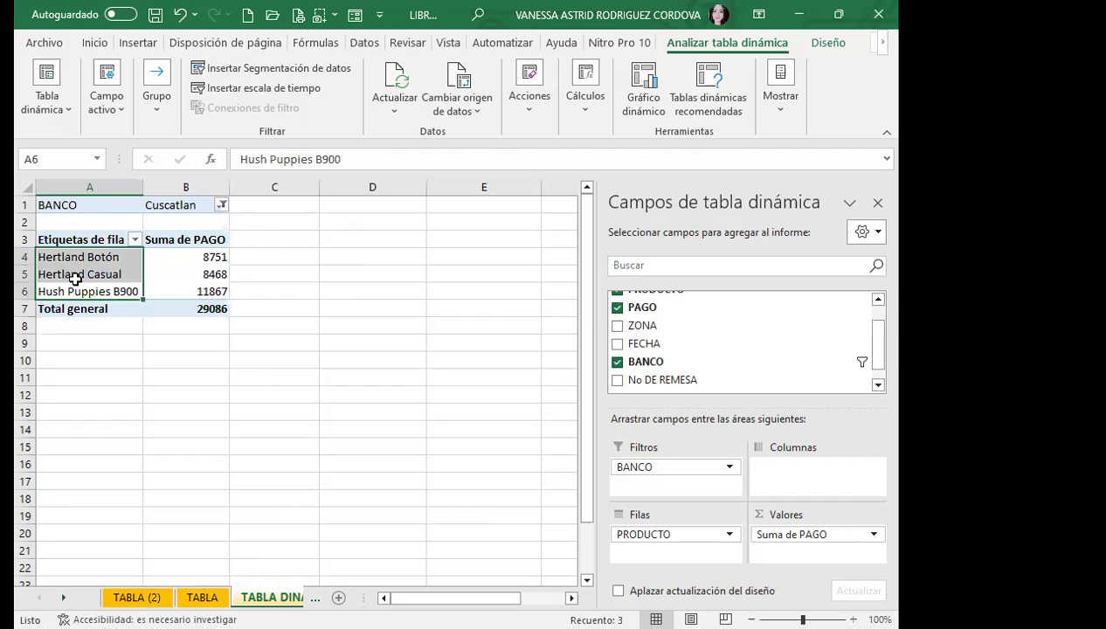
pyautogui.click(221, 204)
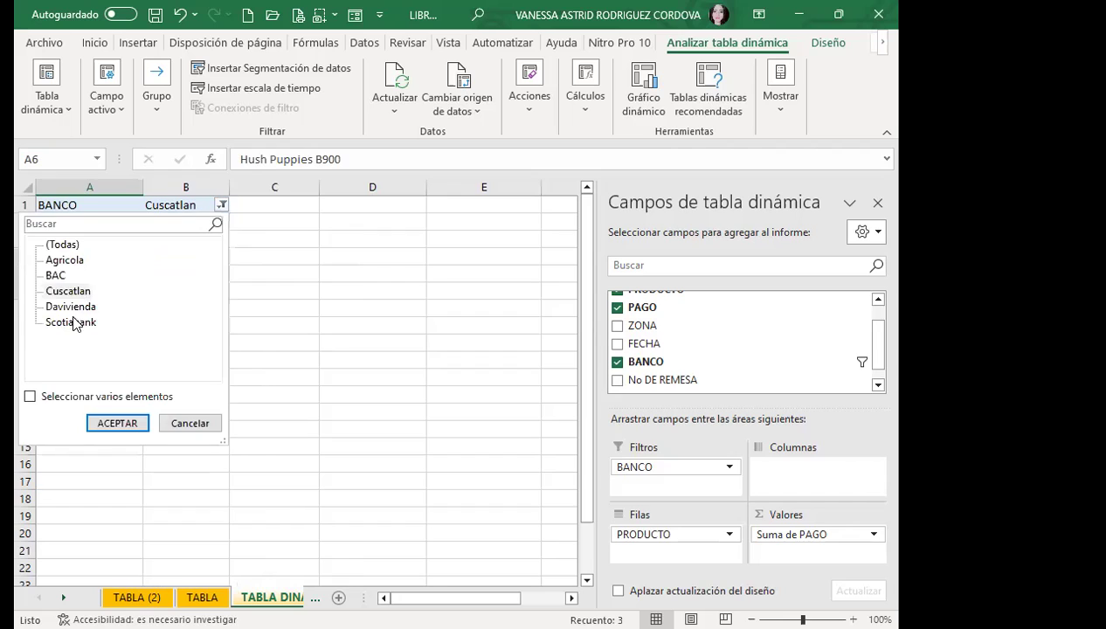
pyautogui.click(71, 321)
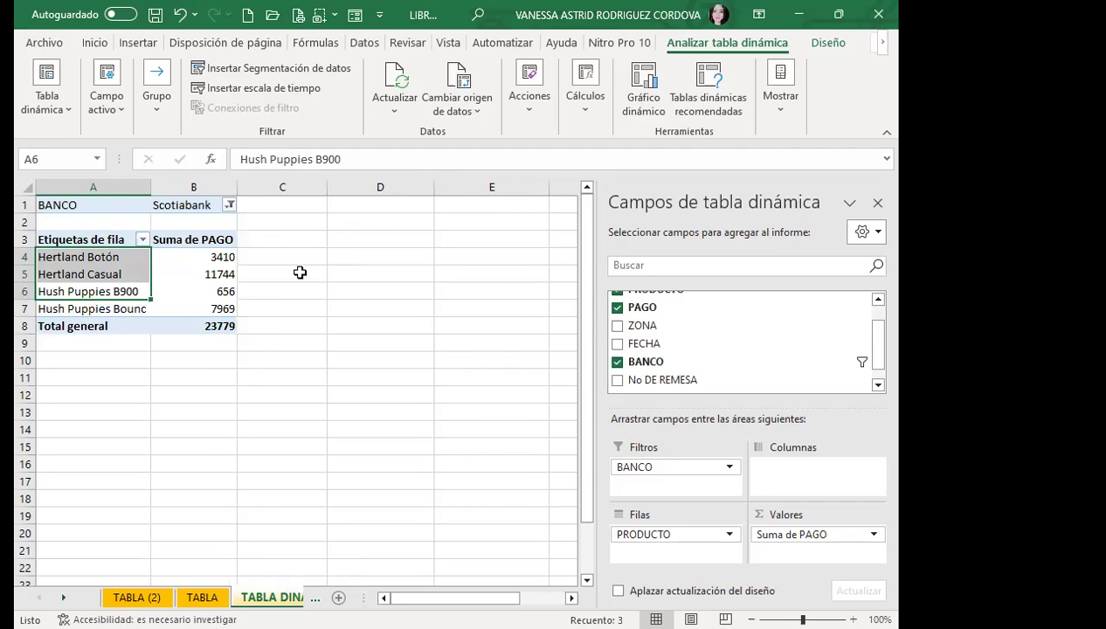
# Step: Allow multiple banks and check Agricola, BAC, Cuscatlan and Davivienda so the filter shows all banks
pyautogui.click(230, 205)
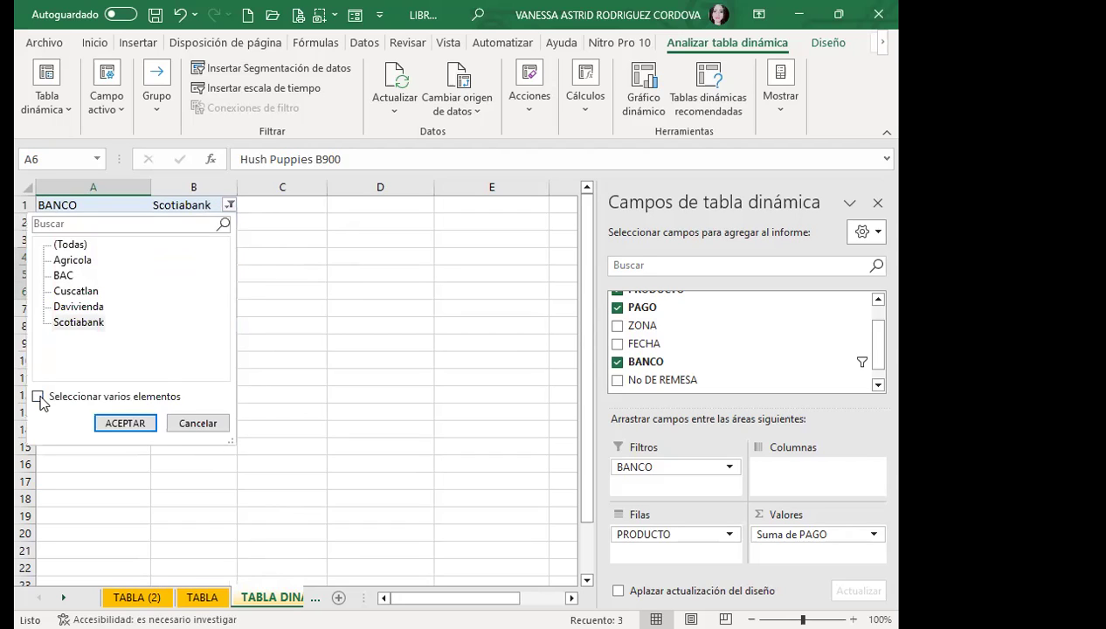
pyautogui.click(38, 397)
pyautogui.click(58, 307)
pyautogui.click(56, 291)
pyautogui.click(57, 275)
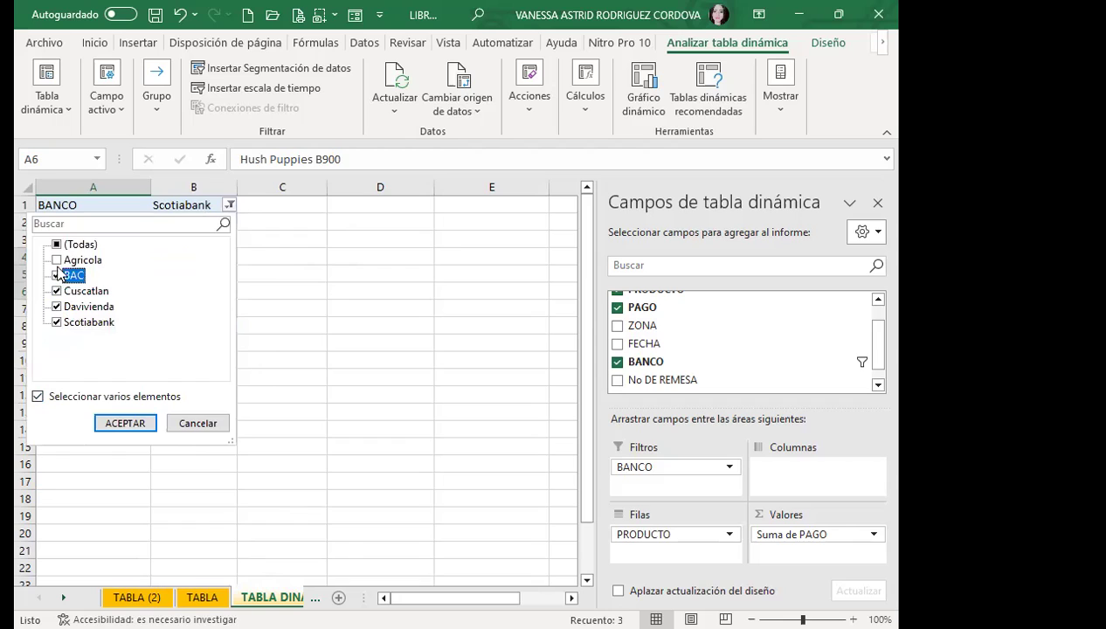
pyautogui.click(57, 259)
pyautogui.click(110, 421)
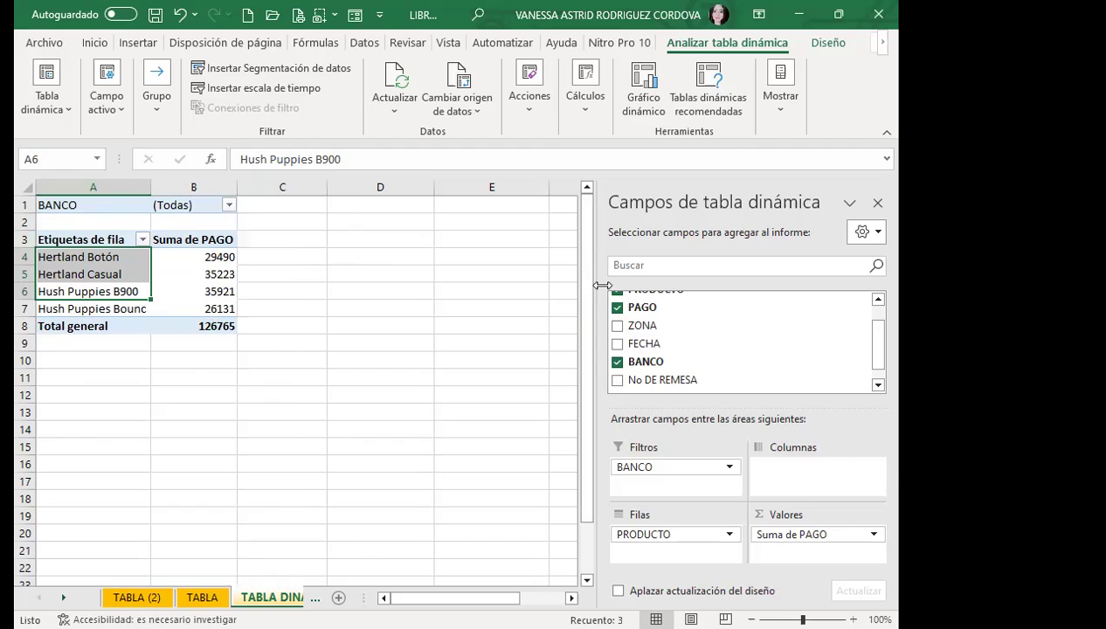
# Step: Add ZONA as pivot columns, splitting each product's PAGO sum by zone, and close the field list
pyautogui.click(617, 326)
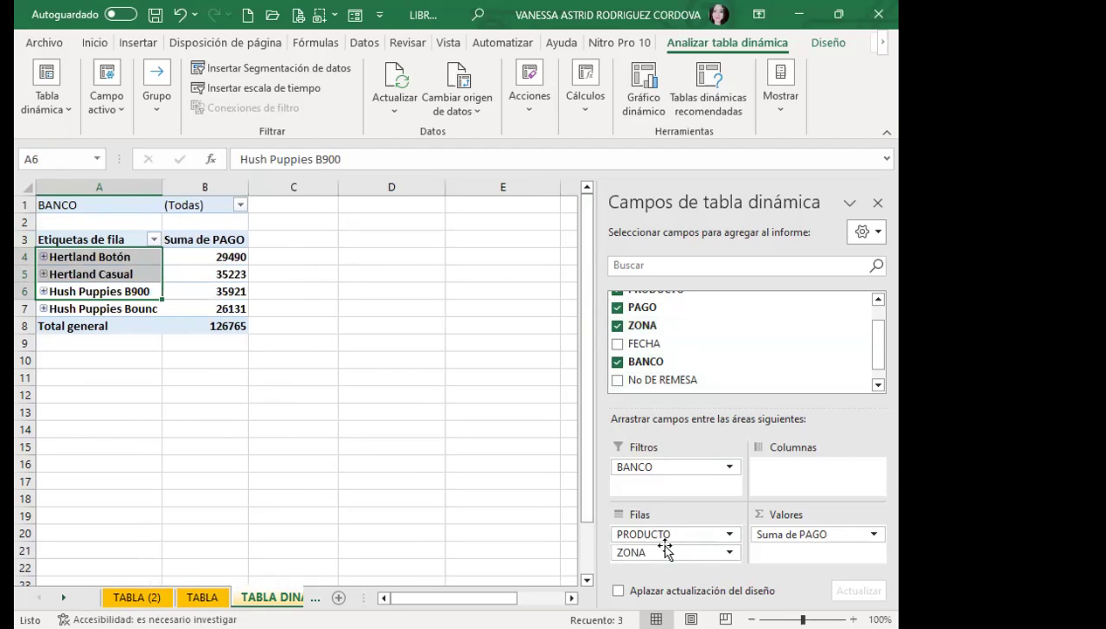
pyautogui.moveTo(661, 552)
pyautogui.mouseDown()
pyautogui.moveTo(770, 503)
pyautogui.moveTo(795, 469)
pyautogui.mouseUp()
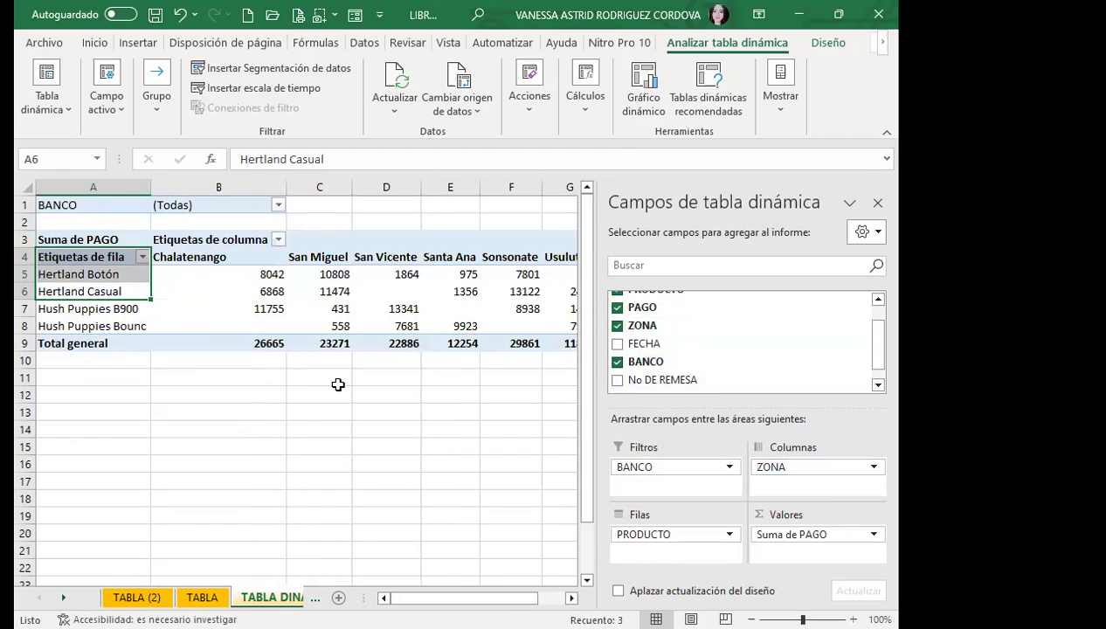
pyautogui.click(878, 203)
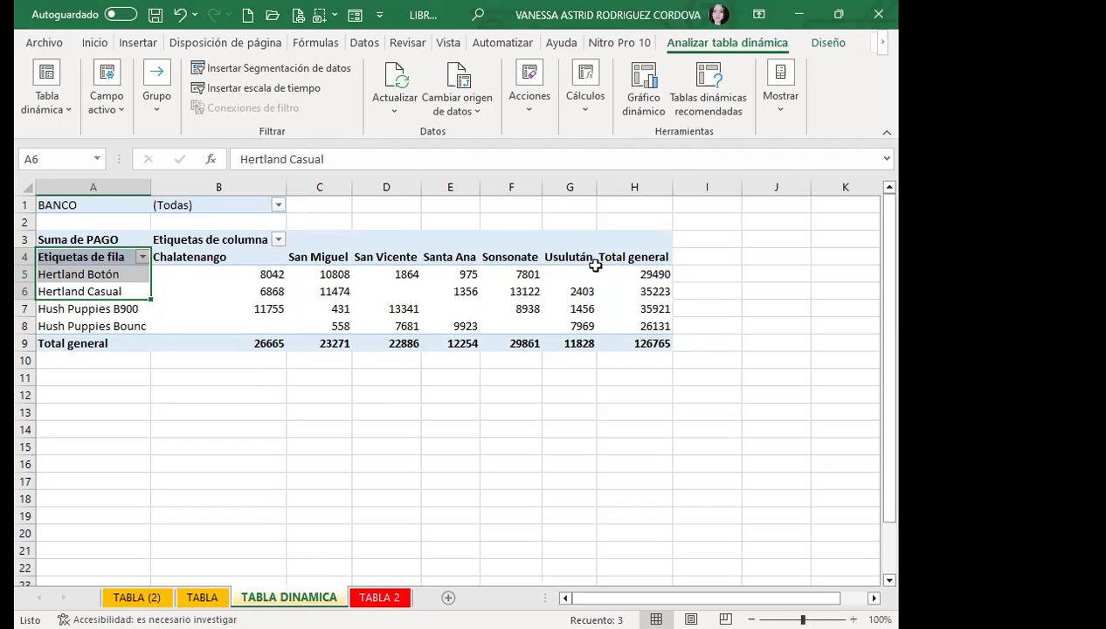
pyautogui.moveTo(255, 275)
# Step: Filter the products to Hertland Casual, then add Hertland Botón, checking the San Vicente total 1864
pyautogui.click(141, 257)
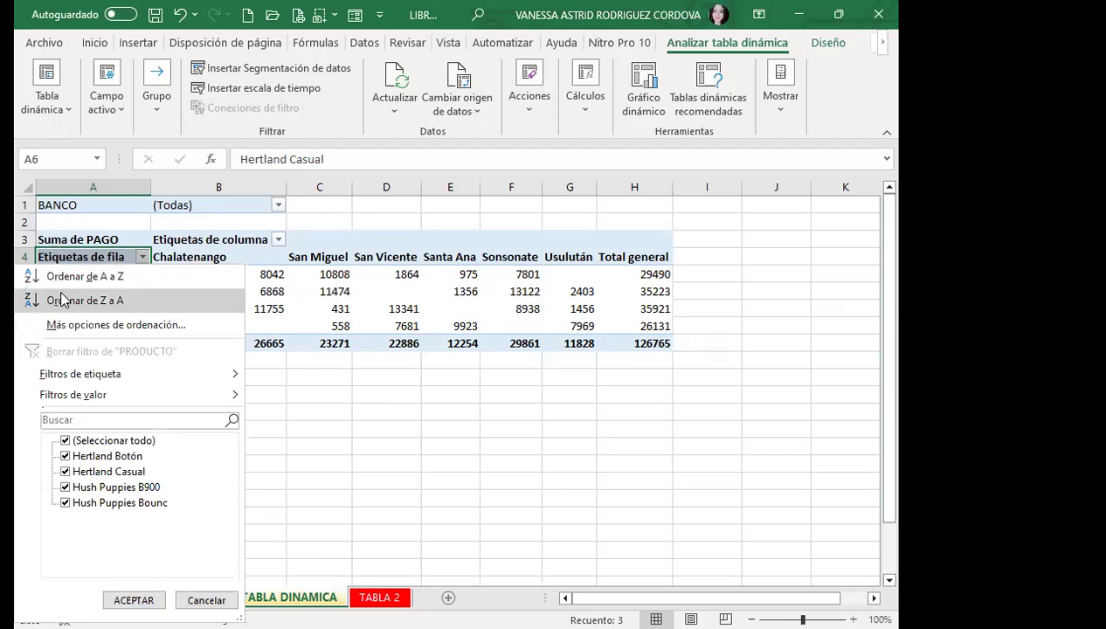
pyautogui.click(64, 440)
pyautogui.click(66, 472)
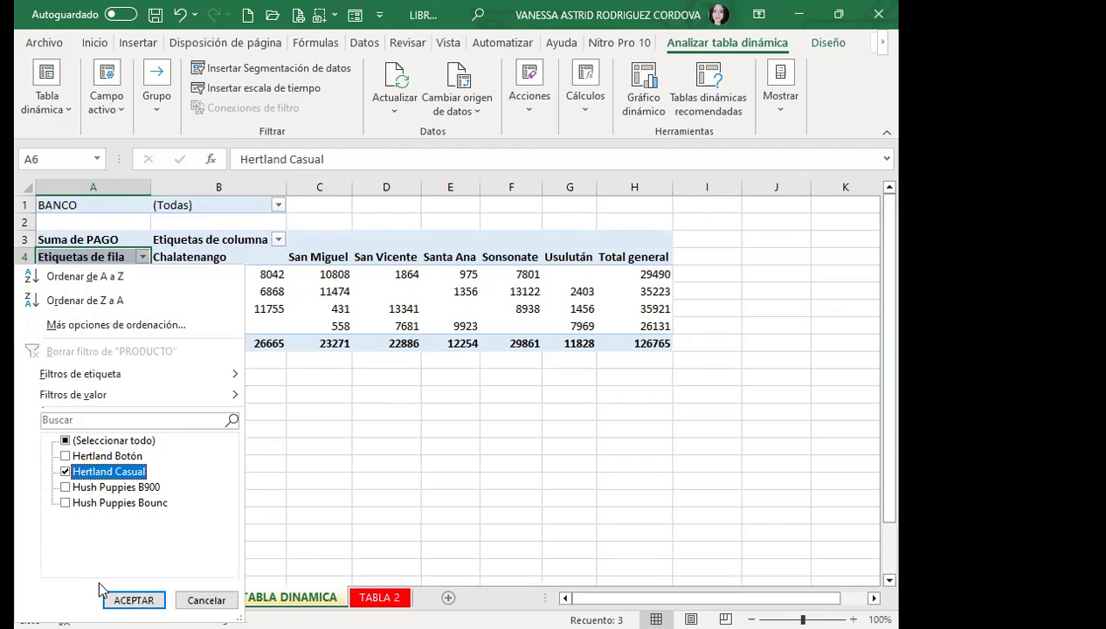
pyautogui.click(134, 600)
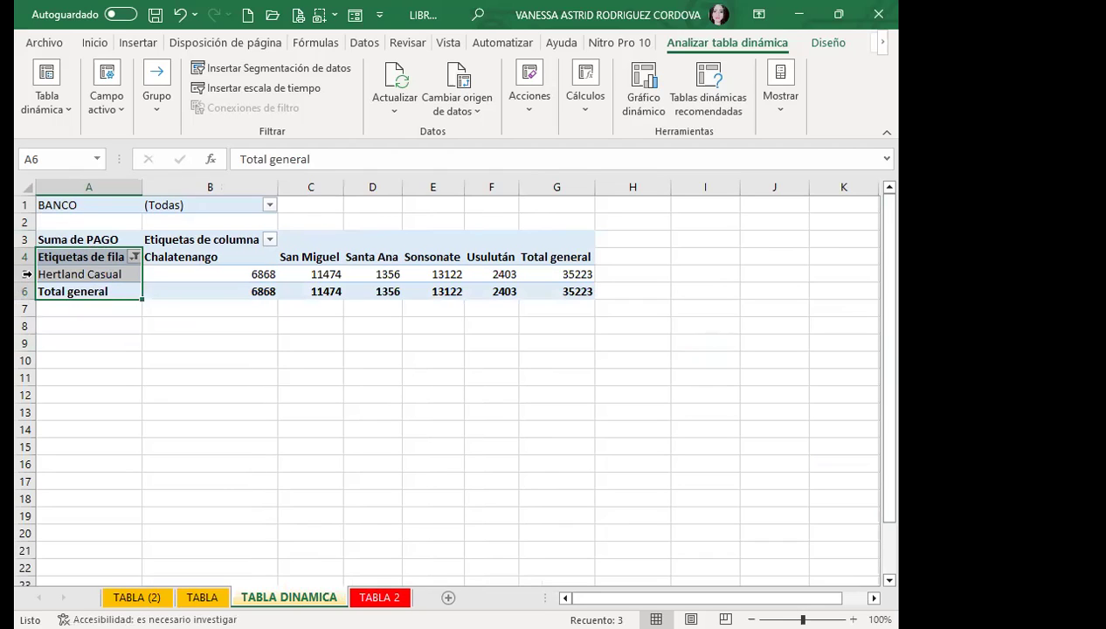
pyautogui.click(133, 256)
pyautogui.click(66, 456)
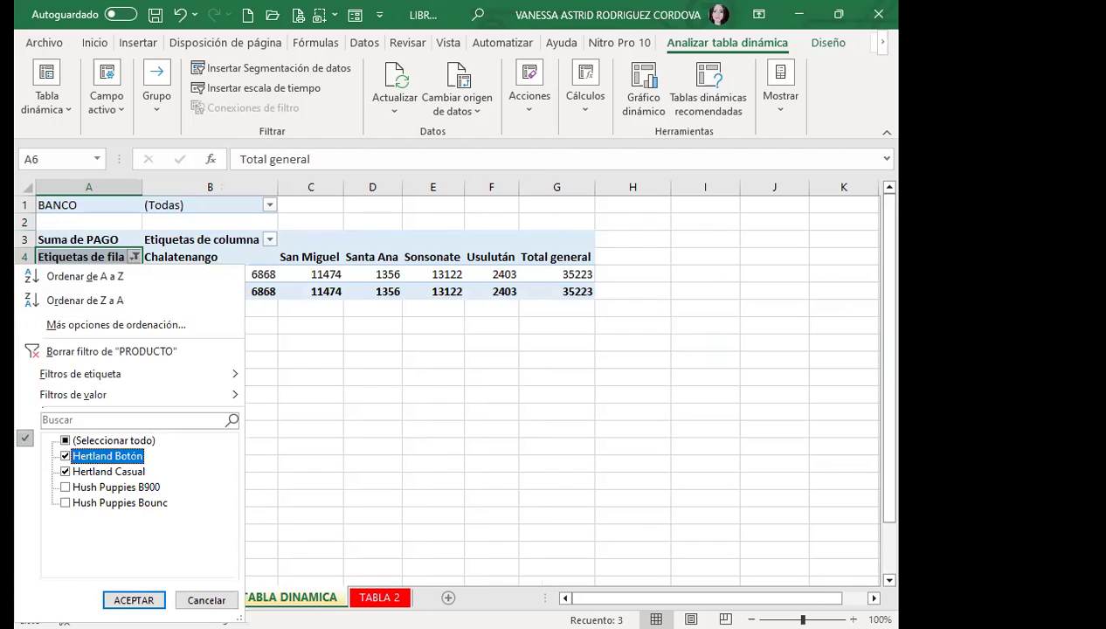
pyautogui.click(134, 600)
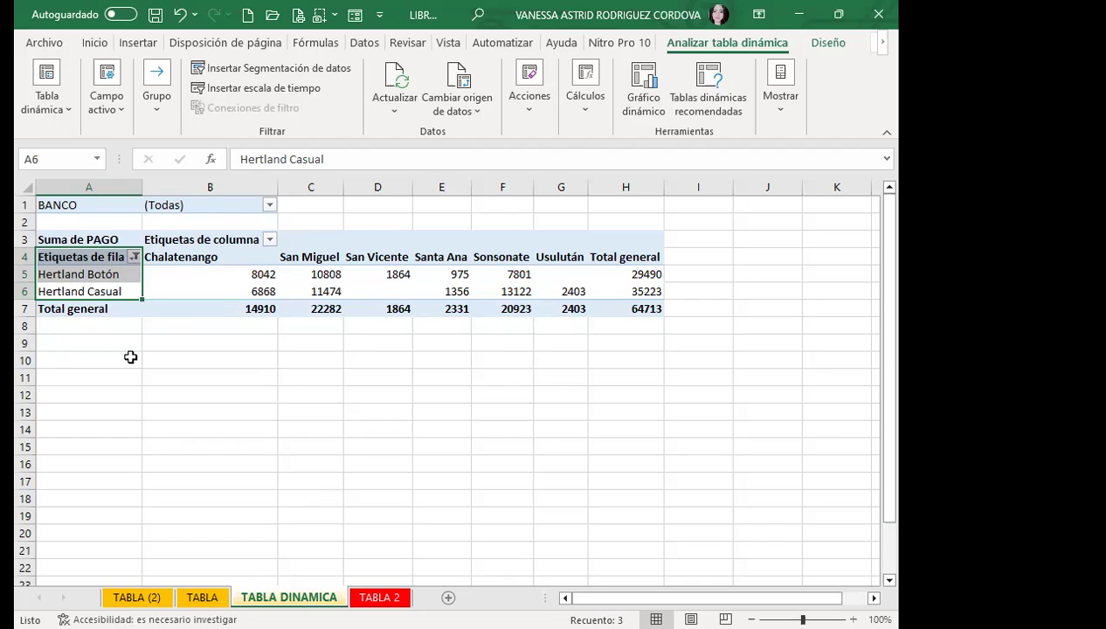
pyautogui.click(125, 358)
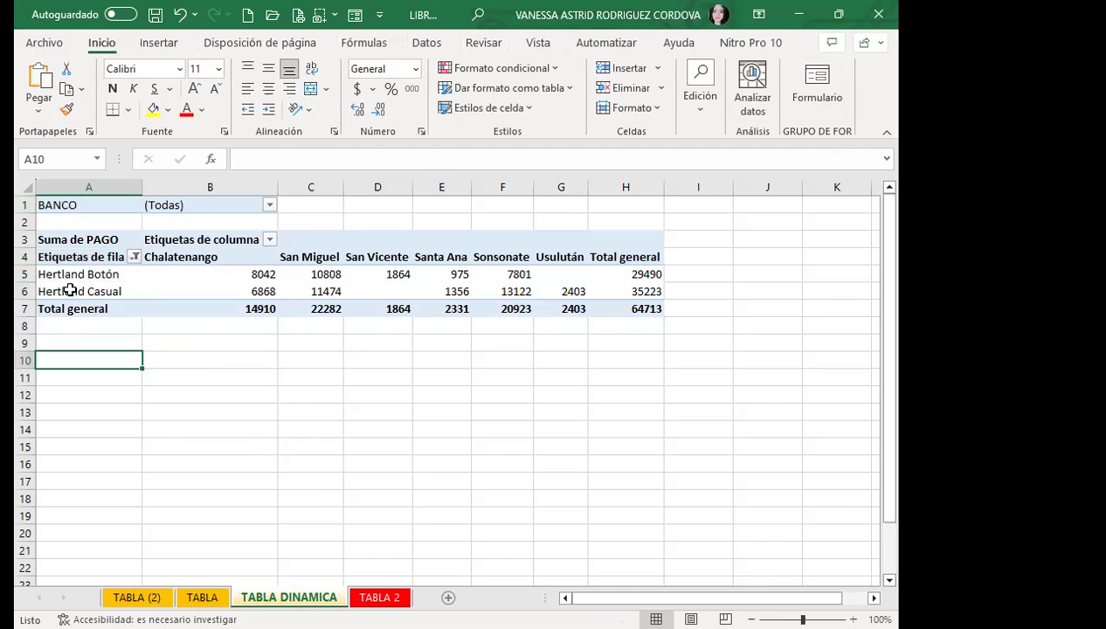
pyautogui.click(385, 315)
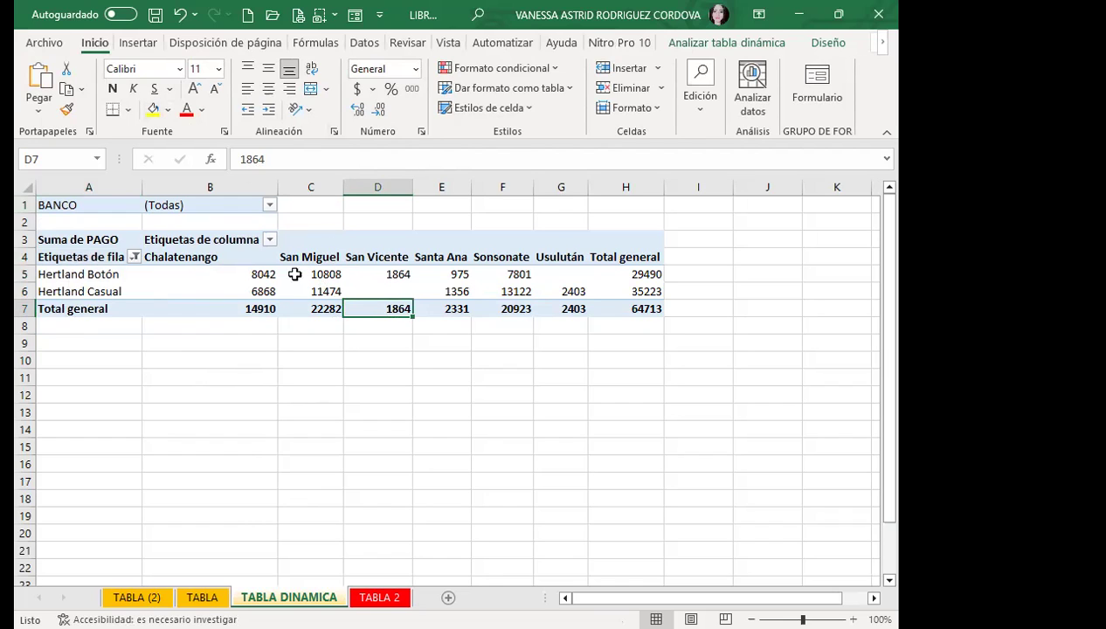
# Step: Restore all four products in the product filter and select a cell inside the pivot
pyautogui.click(136, 256)
pyautogui.click(65, 440)
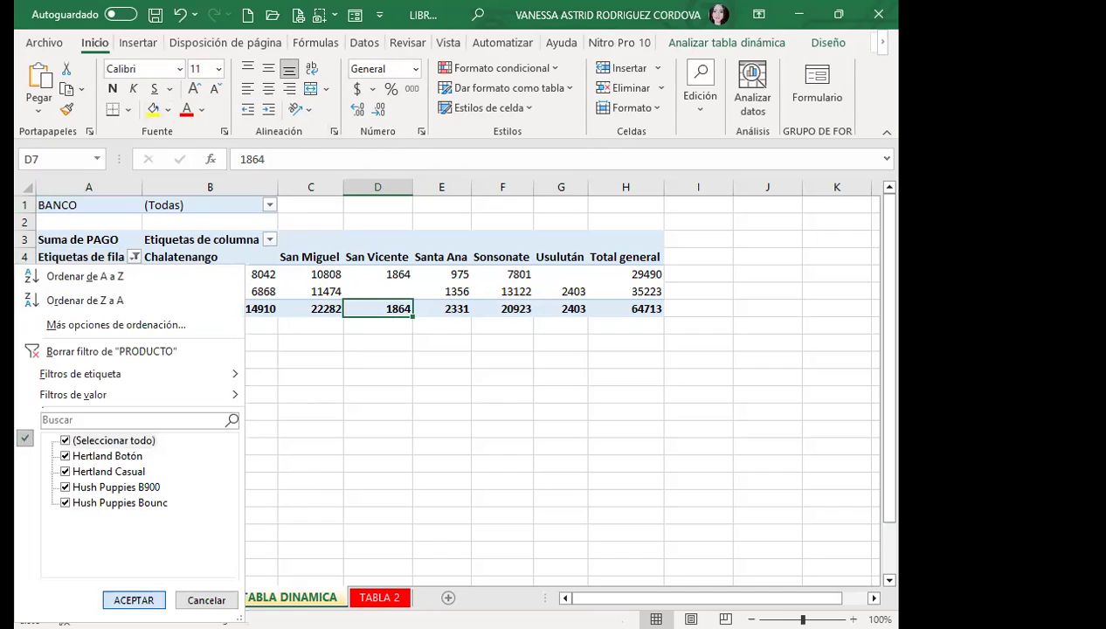
pyautogui.click(133, 600)
pyautogui.click(479, 317)
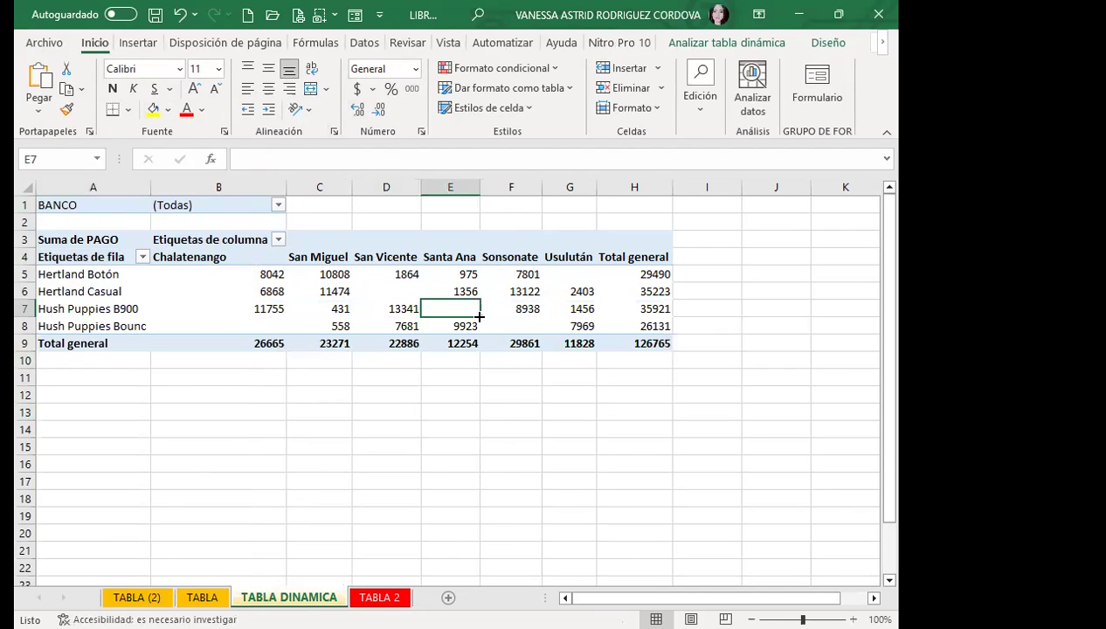
pyautogui.click(700, 96)
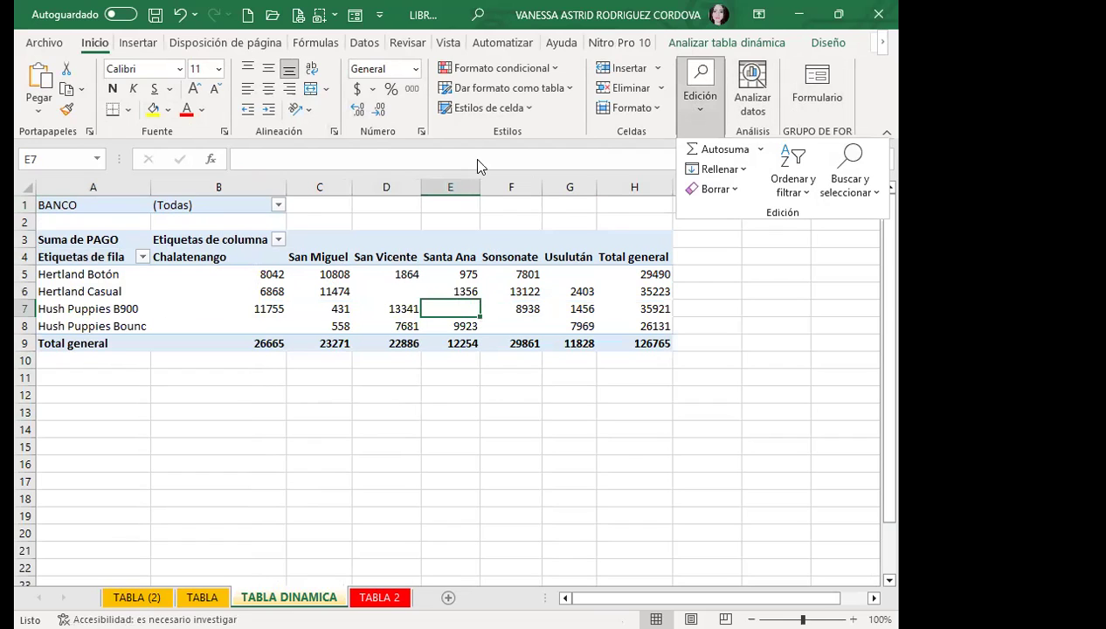
pyautogui.click(448, 276)
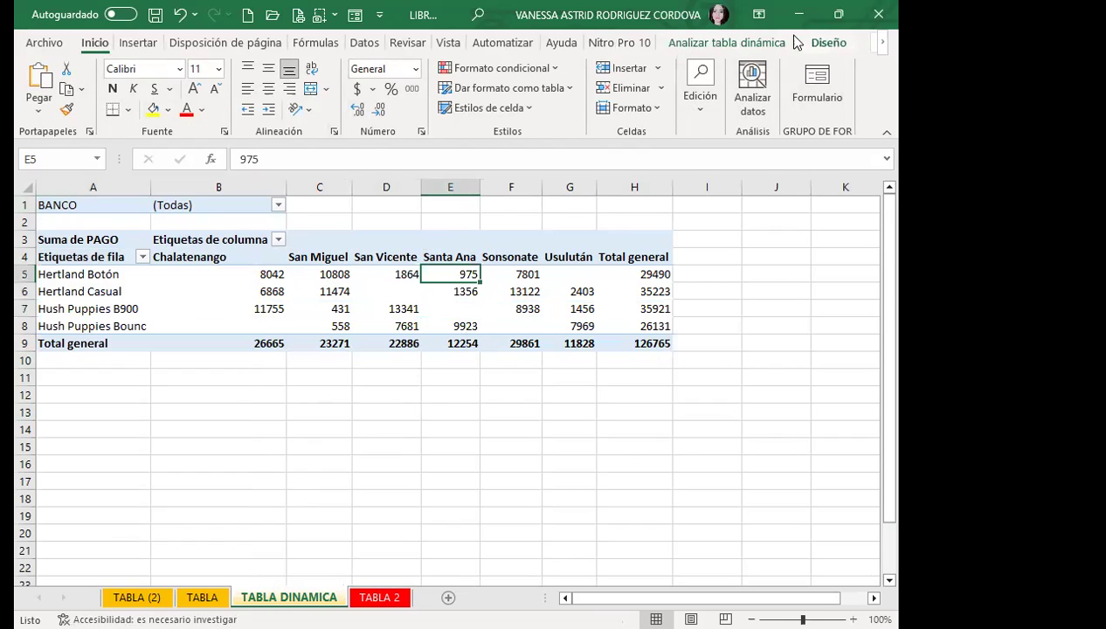
pyautogui.click(760, 42)
# Step: Show the field list, add No DE REMESA, then remove both Suma de PAGO and No DE REMESA
pyautogui.click(779, 96)
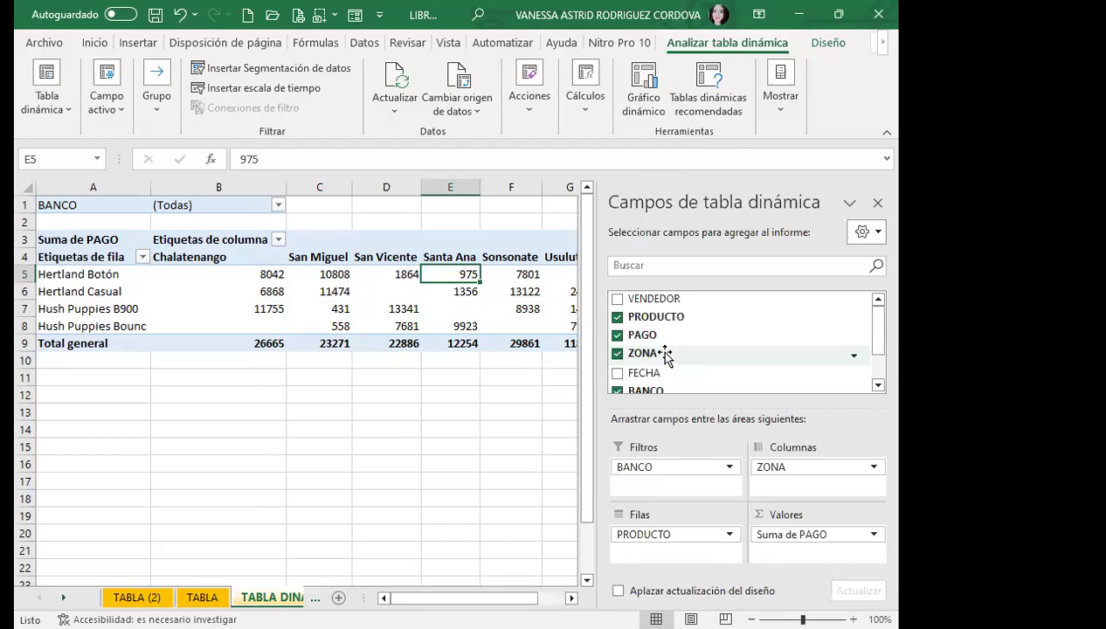
pyautogui.scroll(-1, 749, 329)
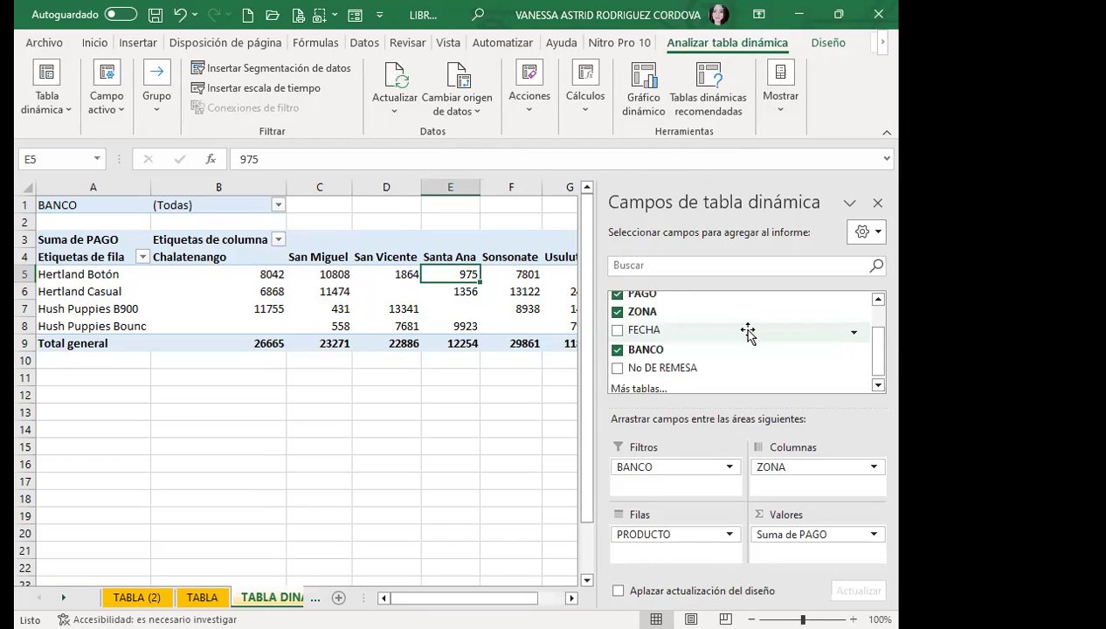
pyautogui.click(618, 363)
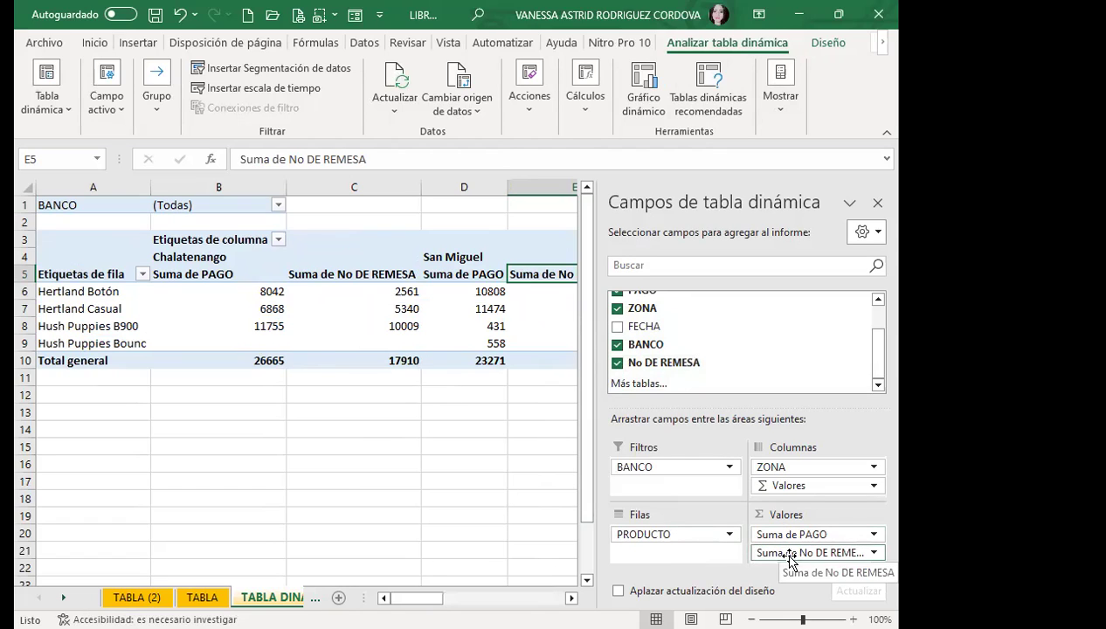
pyautogui.moveTo(786, 534); pyautogui.dragTo(899, 393)
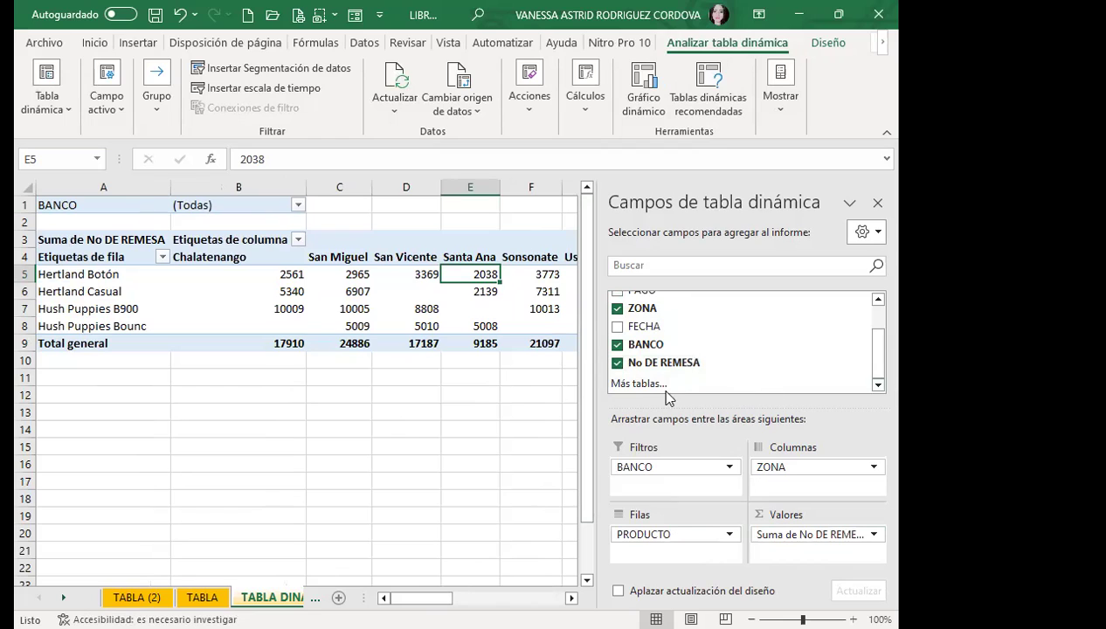
pyautogui.click(616, 364)
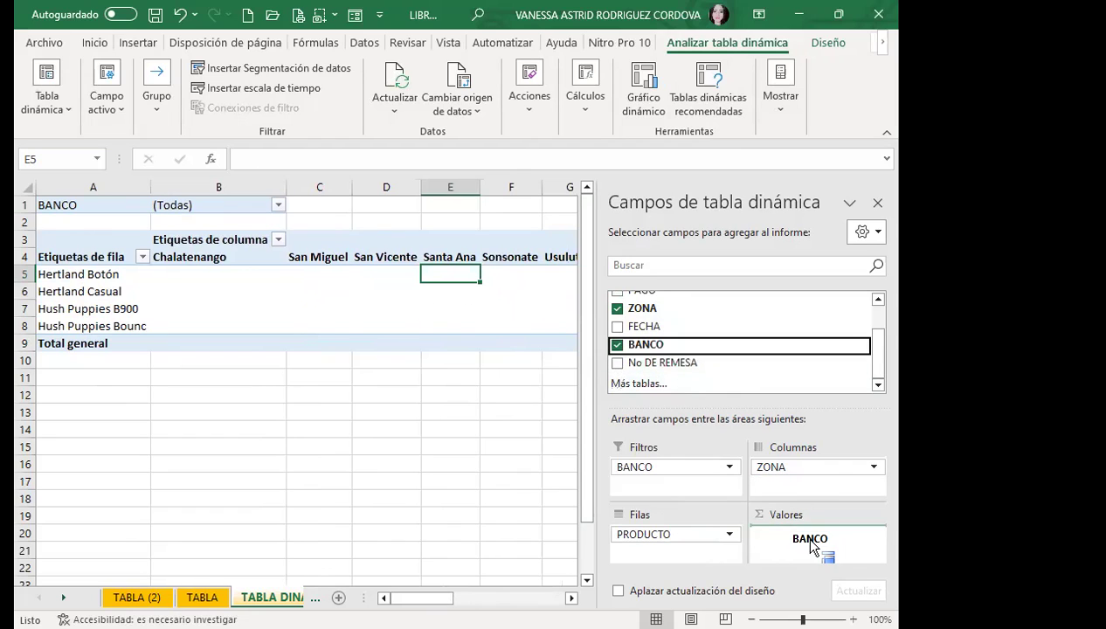
# Step: Replace BANCO with a No DE REMESA sum in the values and check the TABLA source sheet
pyautogui.moveTo(646, 345); pyautogui.dragTo(812, 541)
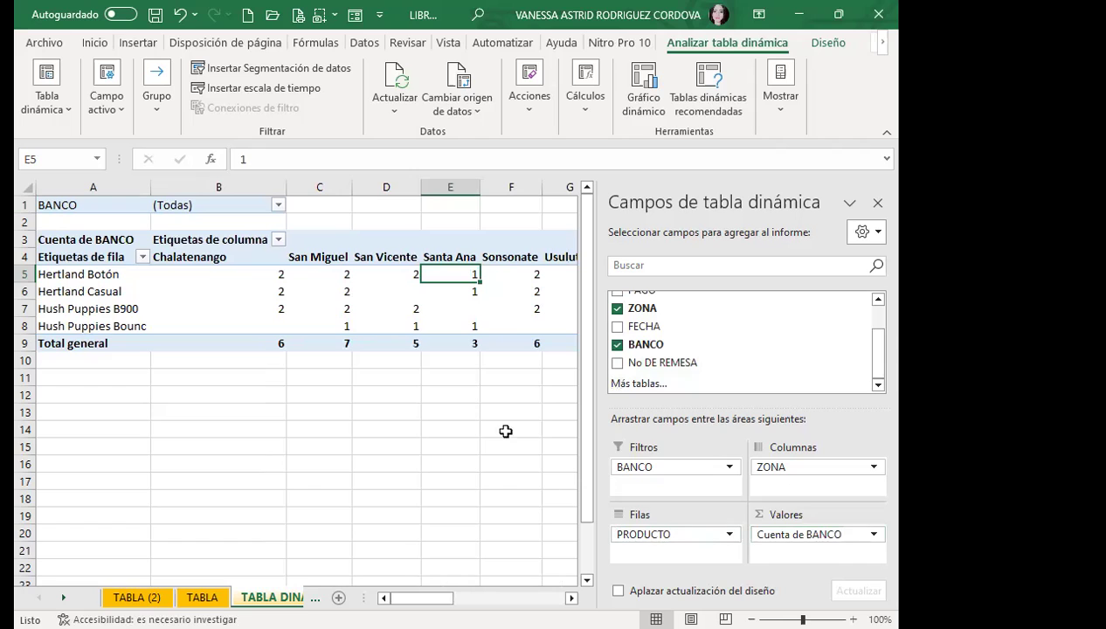
pyautogui.click(617, 346)
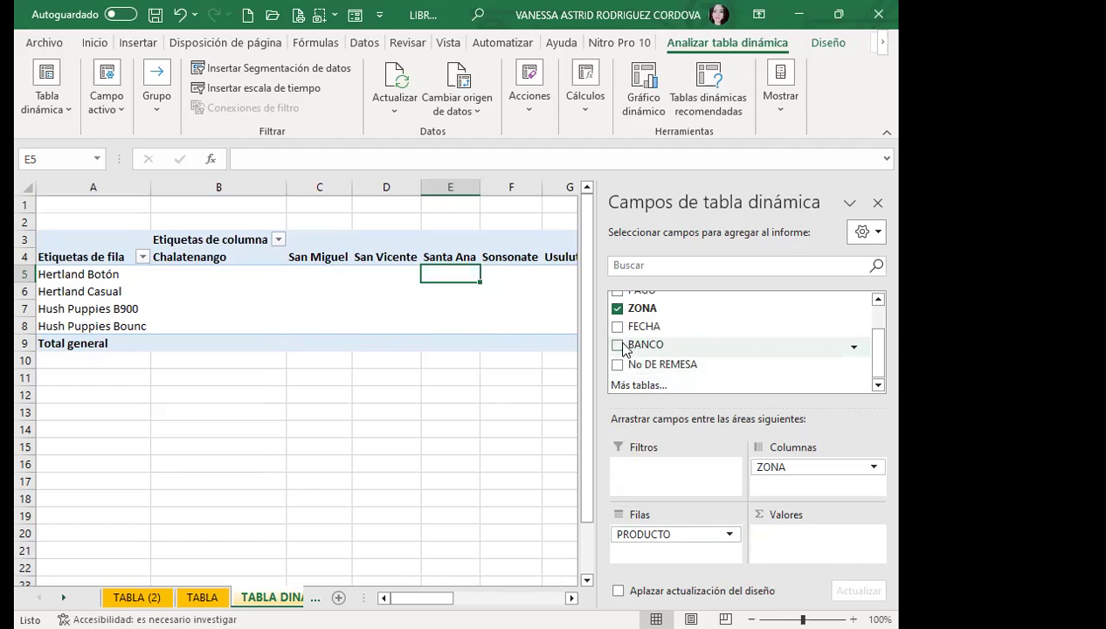
pyautogui.click(619, 363)
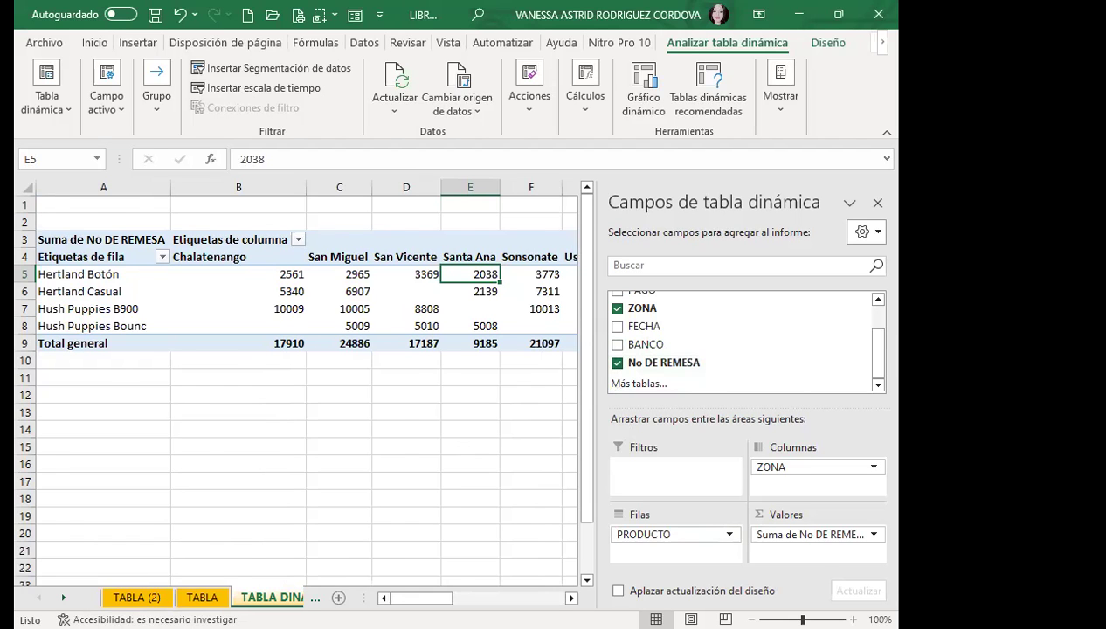
pyautogui.hotkey('ctrl', 'pageup')
pyautogui.click(726, 236)
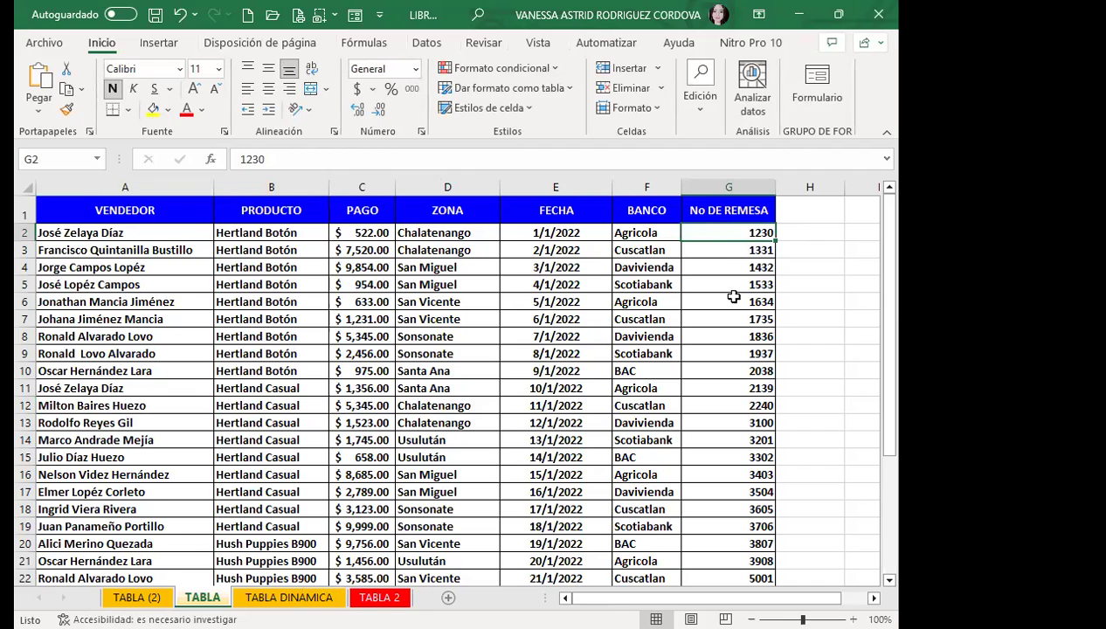
# Step: Return to TABLA DINAMICA, hide the field list, and inspect No DE REMESA values across the zones
pyautogui.click(289, 597)
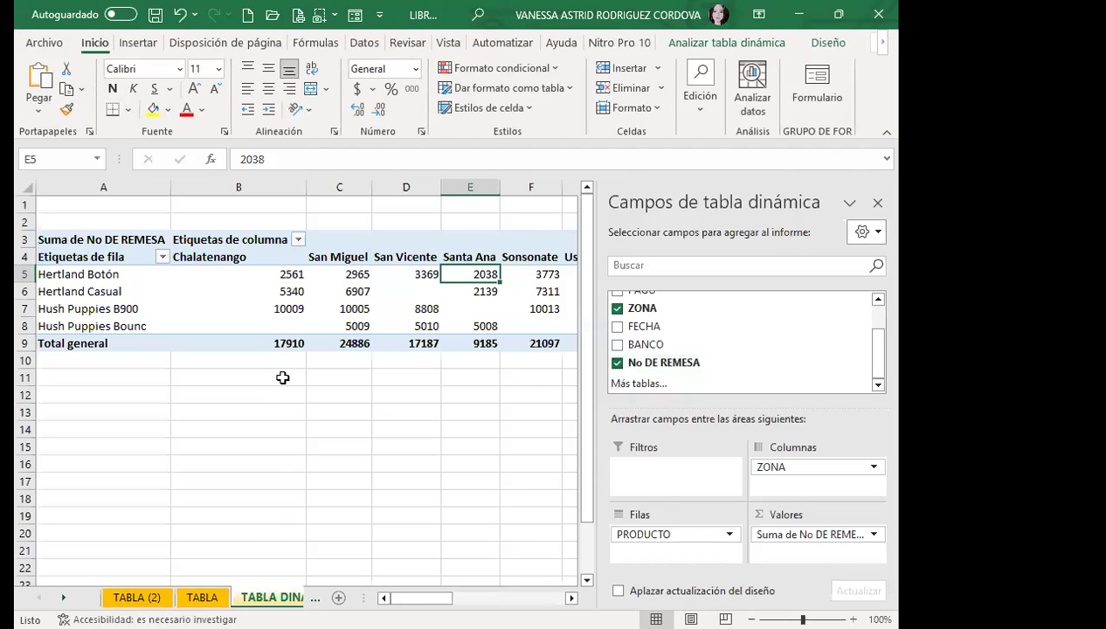
pyautogui.click(267, 287)
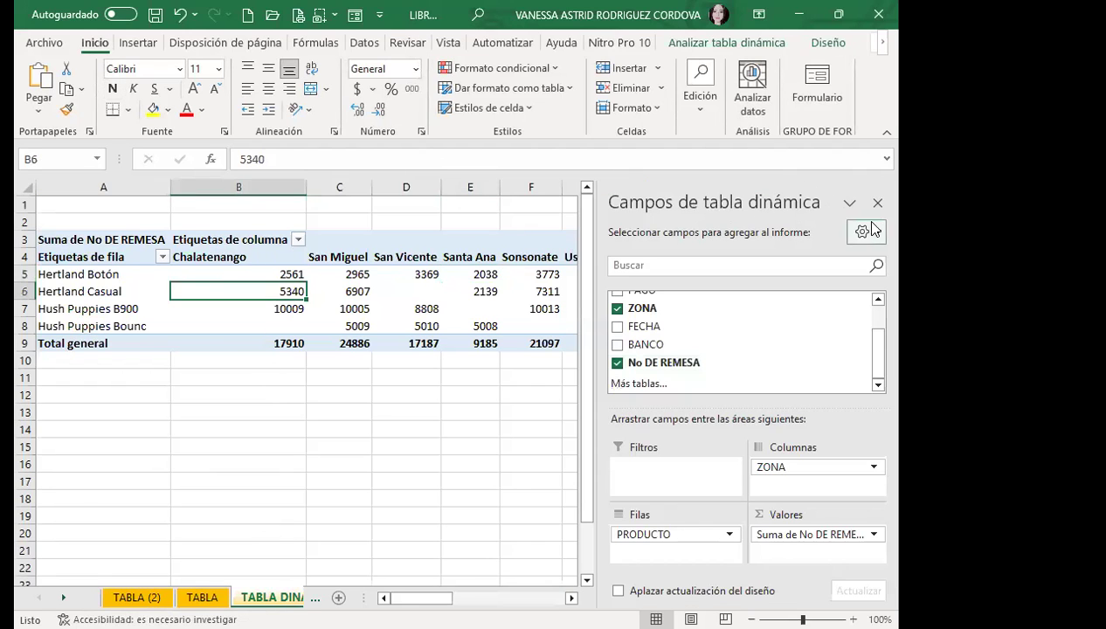
pyautogui.click(878, 204)
pyautogui.click(246, 273)
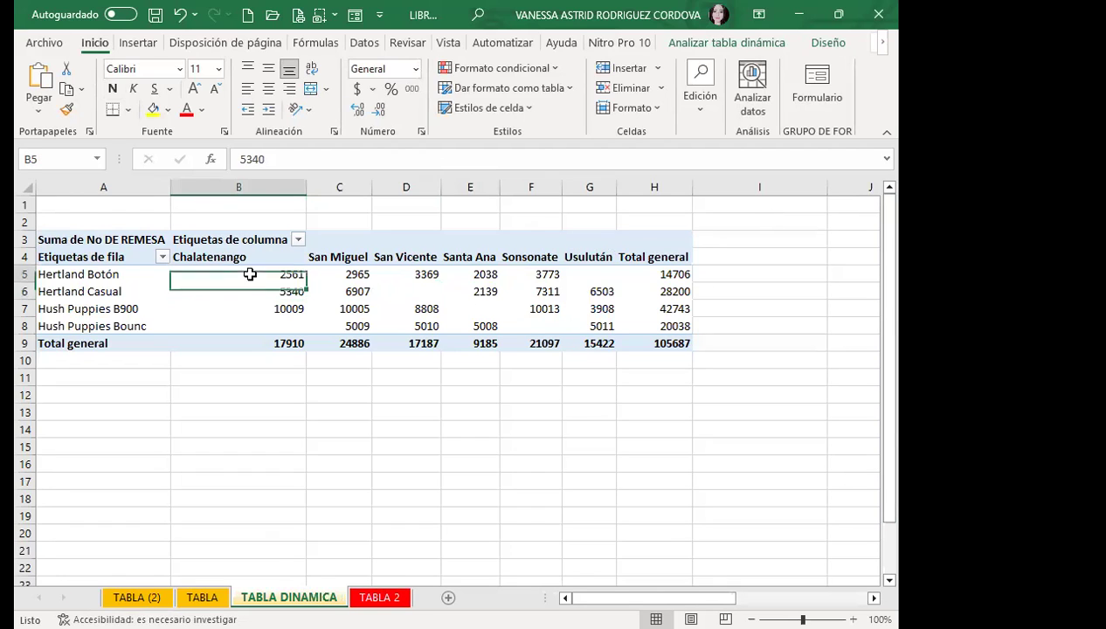
pyautogui.click(365, 309)
pyautogui.click(417, 310)
pyautogui.click(482, 270)
pyautogui.click(546, 309)
pyautogui.click(566, 276)
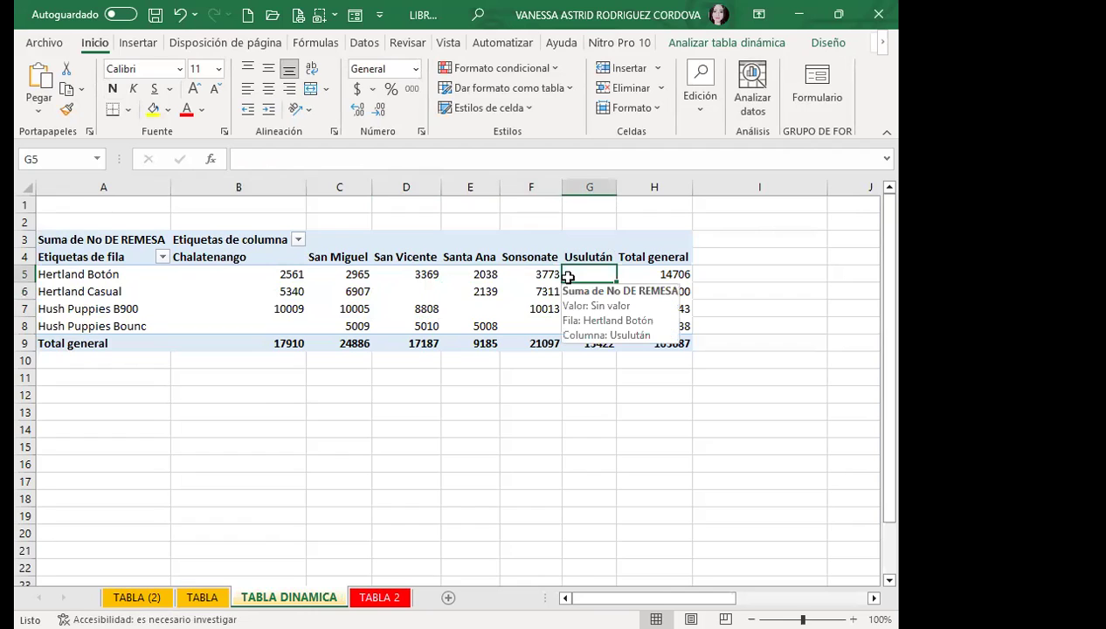
# Step: Inspect the Hertland Botón Chalatenango value and select the Santa Ana column totalling 9185
pyautogui.click(291, 276)
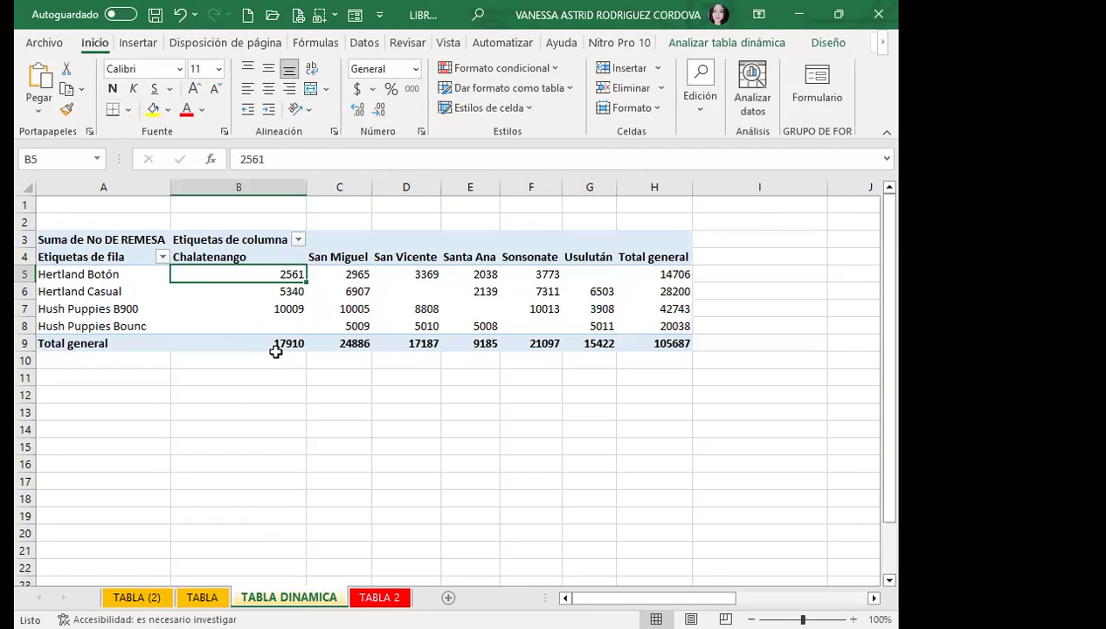
pyautogui.click(92, 276)
pyautogui.click(258, 275)
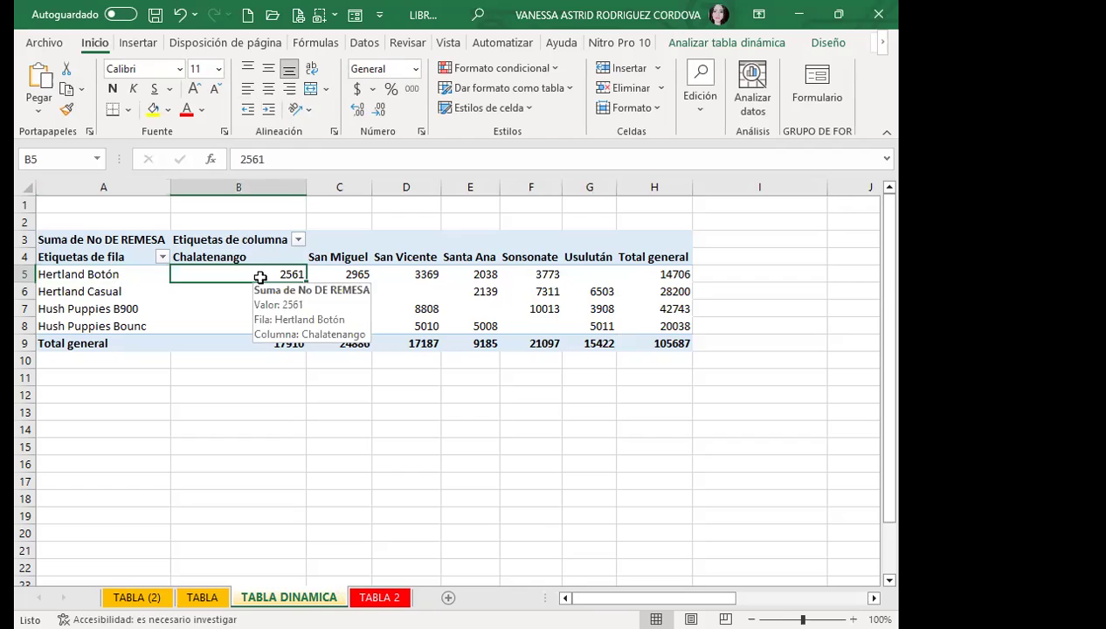
pyautogui.click(494, 252)
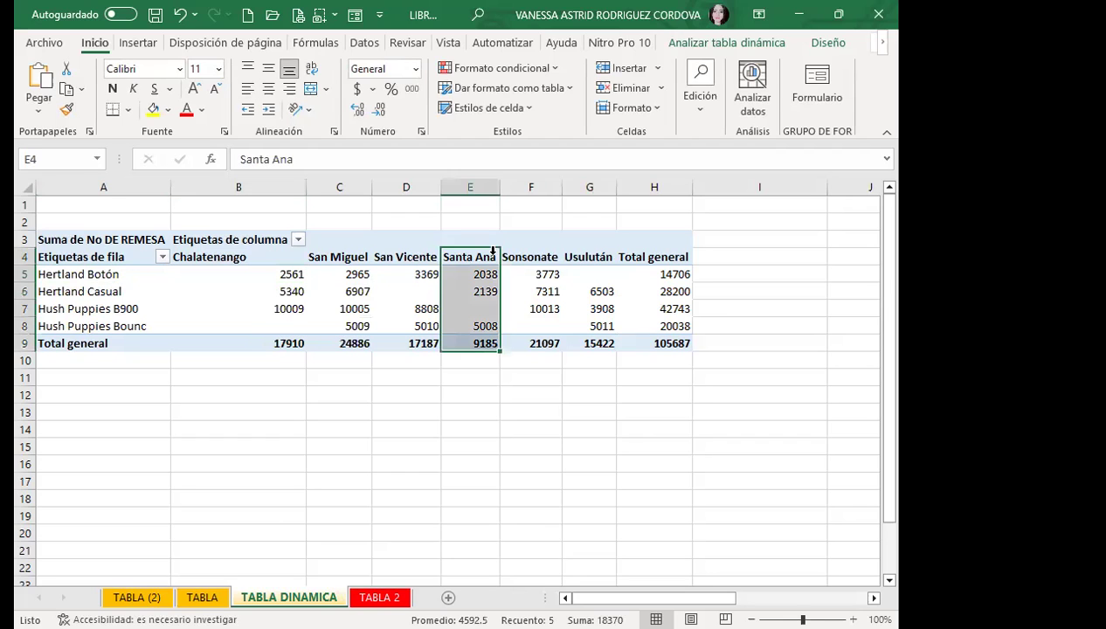
pyautogui.click(701, 44)
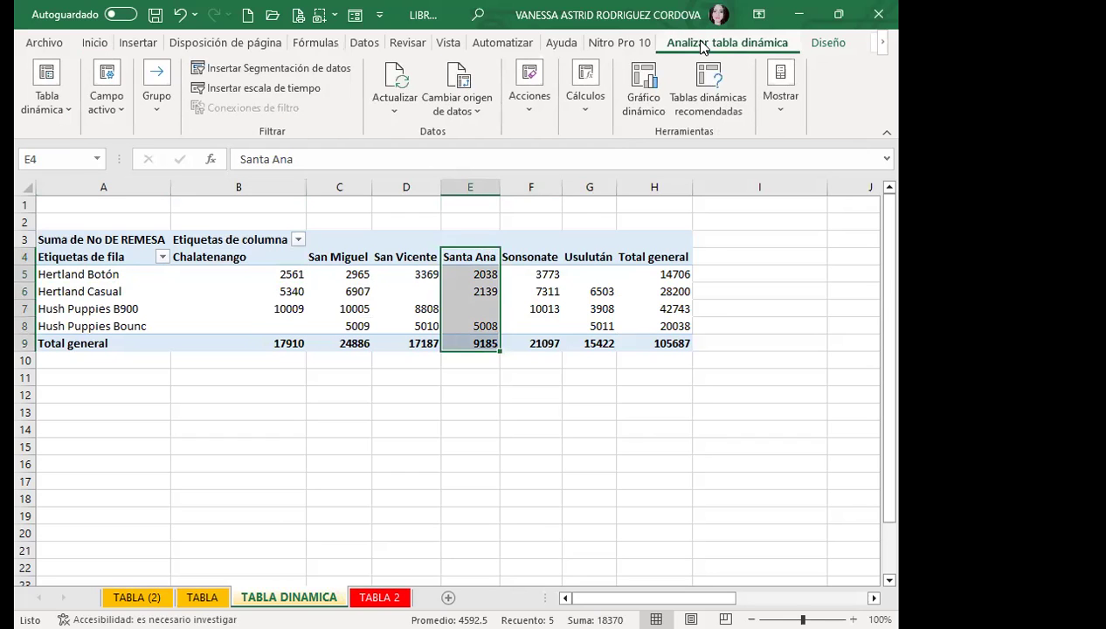
# Step: Remove No DE REMESA and ZONA, leaving only the four PRODUCTO rows and Total general
pyautogui.click(775, 103)
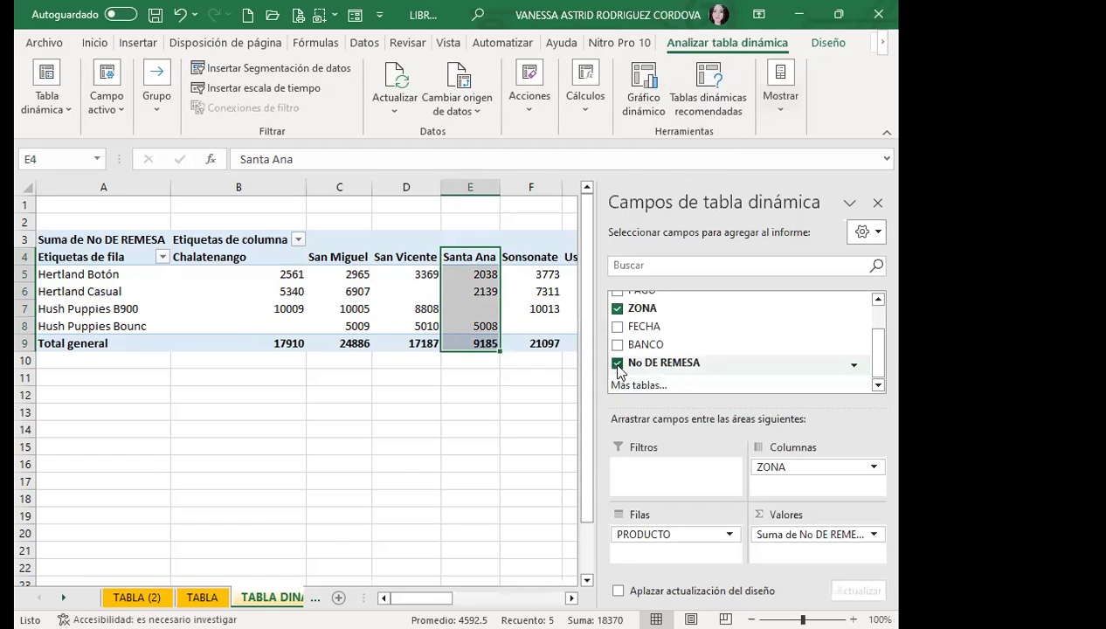
pyautogui.click(617, 362)
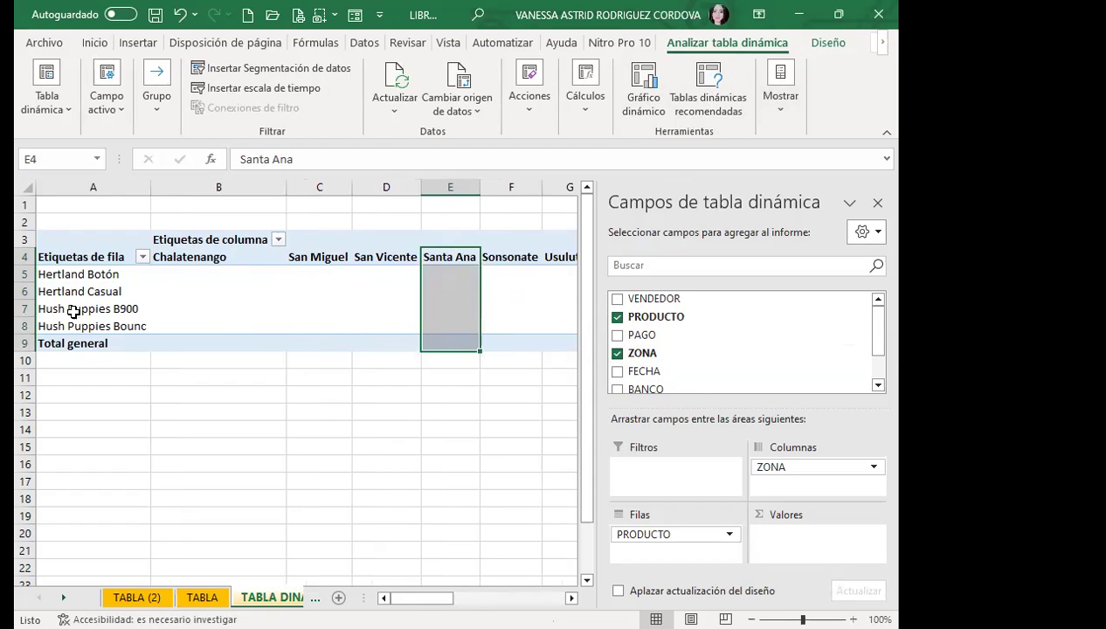
pyautogui.click(617, 355)
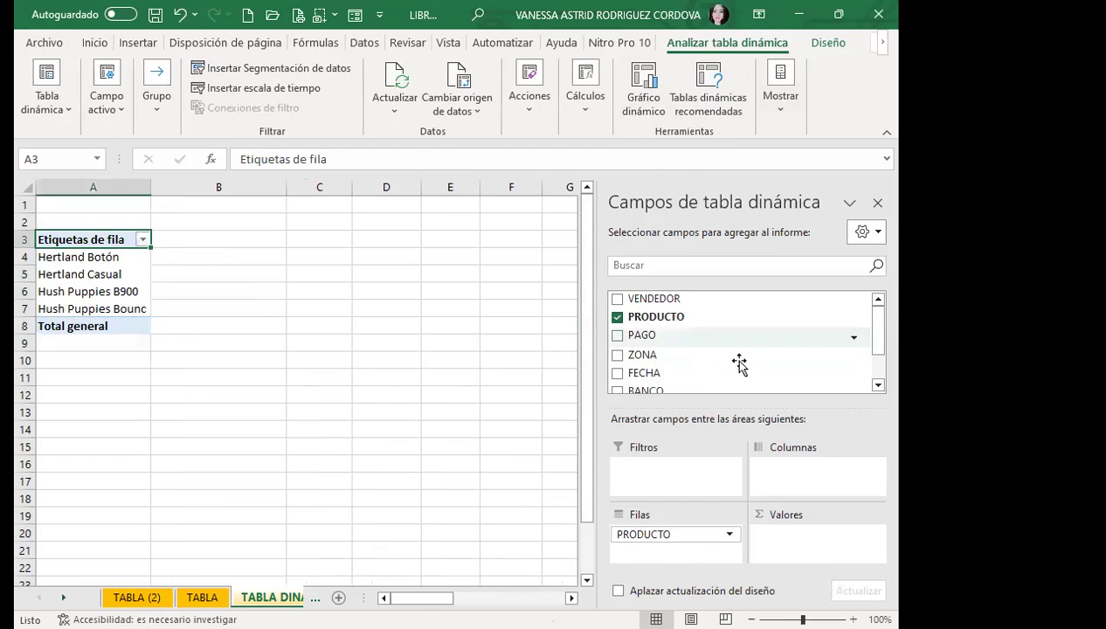
# Step: Nest BANCO under PRODUCTO in the rows and expand each of the four products to list its banks
pyautogui.click(617, 390)
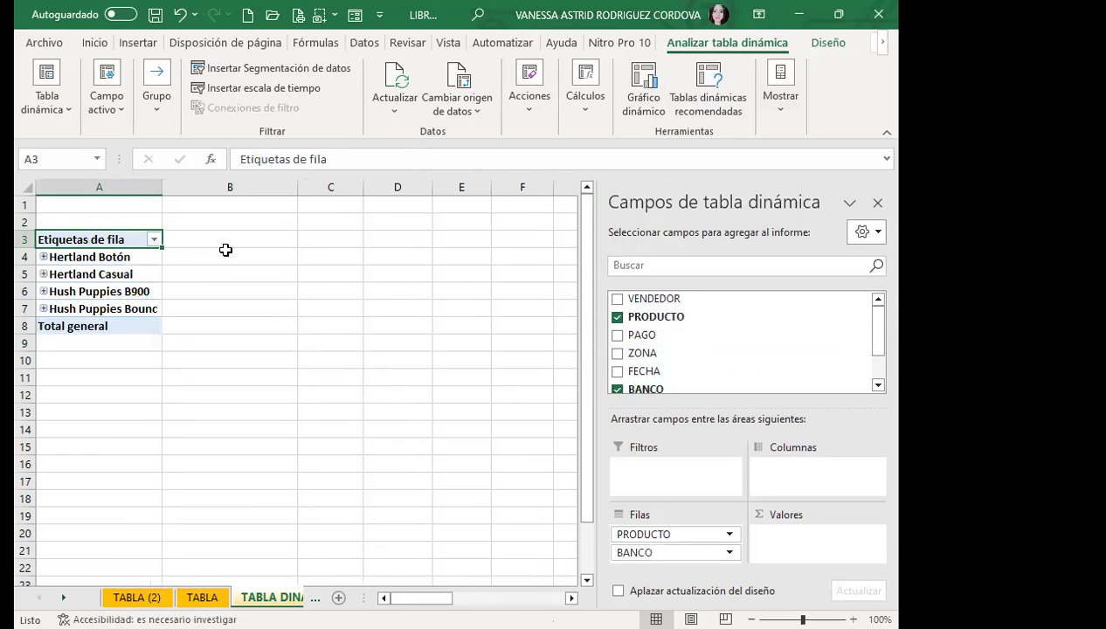
pyautogui.click(43, 256)
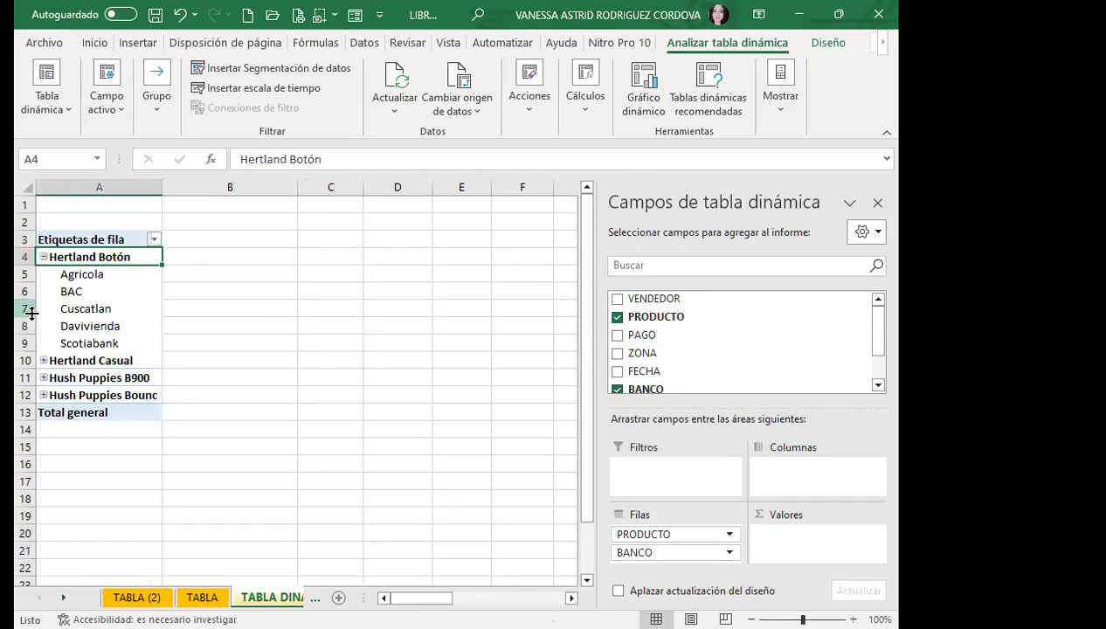
pyautogui.click(43, 360)
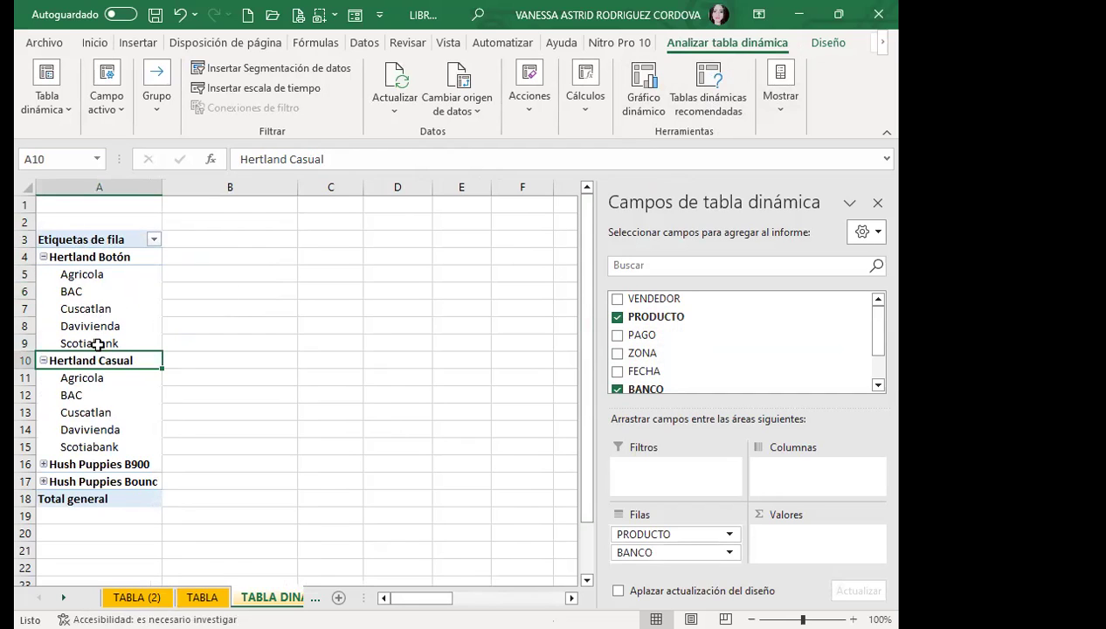
pyautogui.scroll(-2, 36, 366)
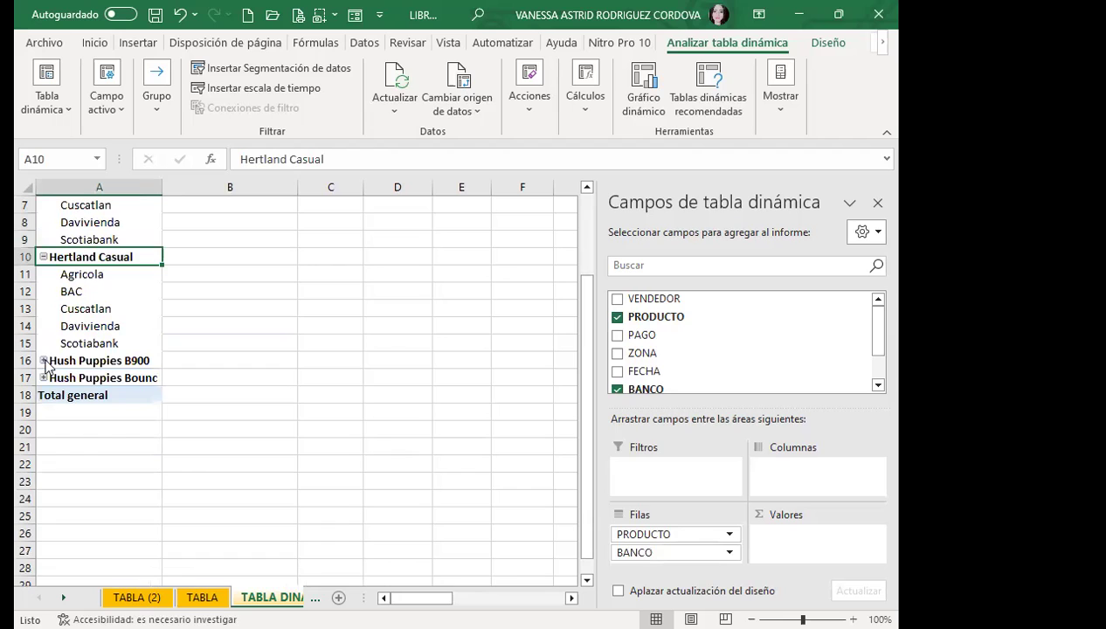
pyautogui.click(44, 361)
pyautogui.scroll(-2, 126, 369)
pyautogui.click(44, 361)
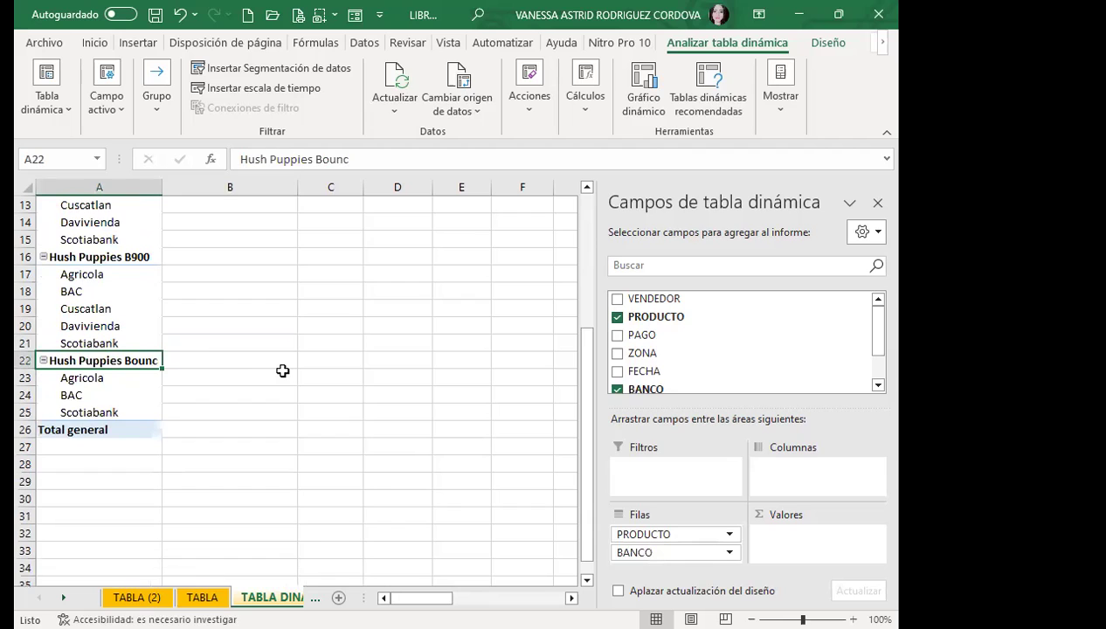
# Step: Collapse the last product, Hush Puppies B900, Hertland Casual and Hertland Botón groups again
pyautogui.click(43, 361)
pyautogui.scroll(2, 42, 332)
pyautogui.click(43, 361)
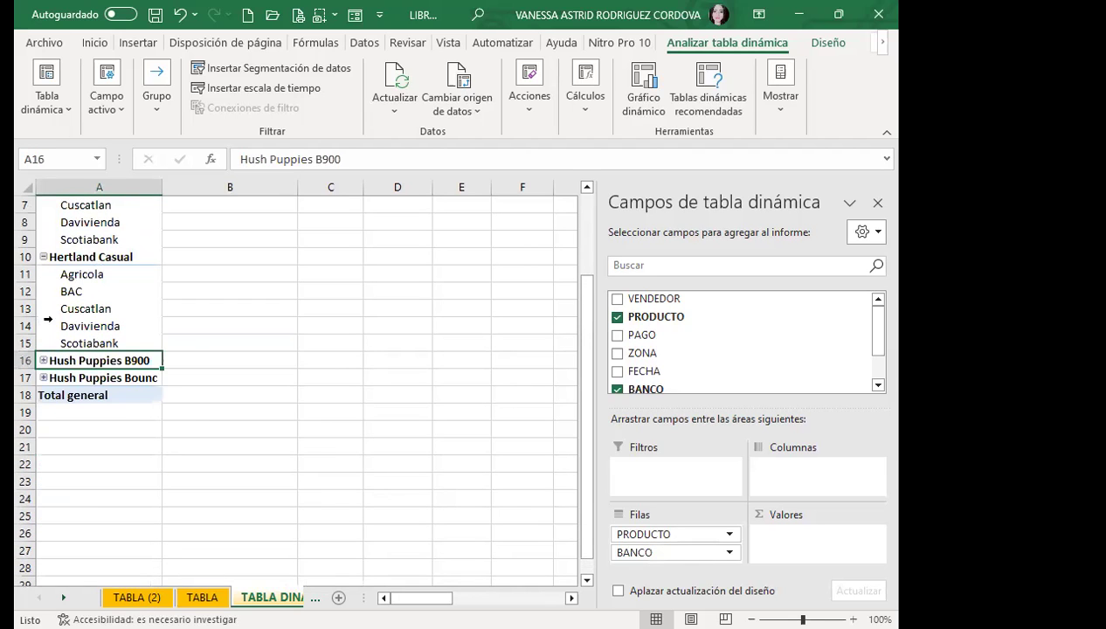
pyautogui.click(43, 257)
pyautogui.scroll(2, 35, 260)
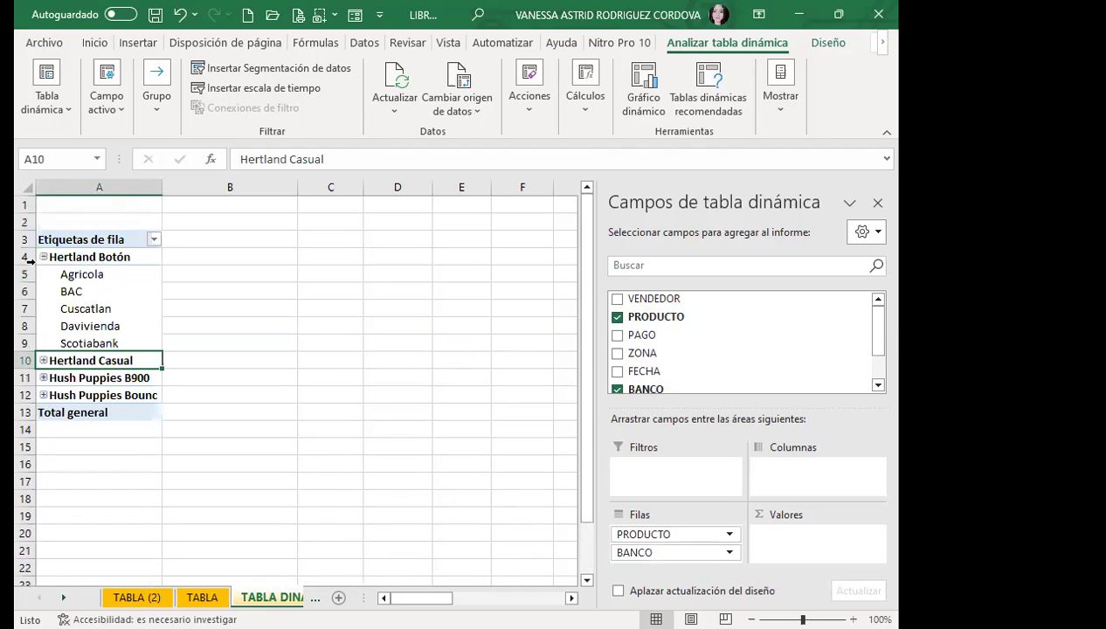
pyautogui.click(42, 256)
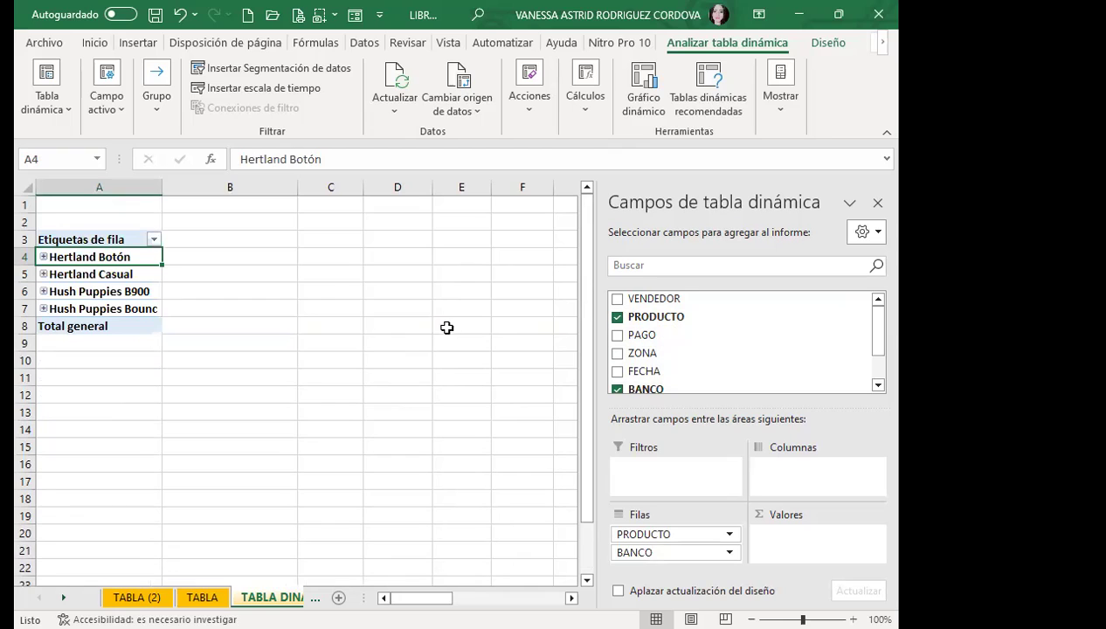
# Step: Build the pivot: VENDEDOR in rows, PRODUCTO in columns, Suma de PAGO as values, BANCO as filter
pyautogui.click(743, 543)
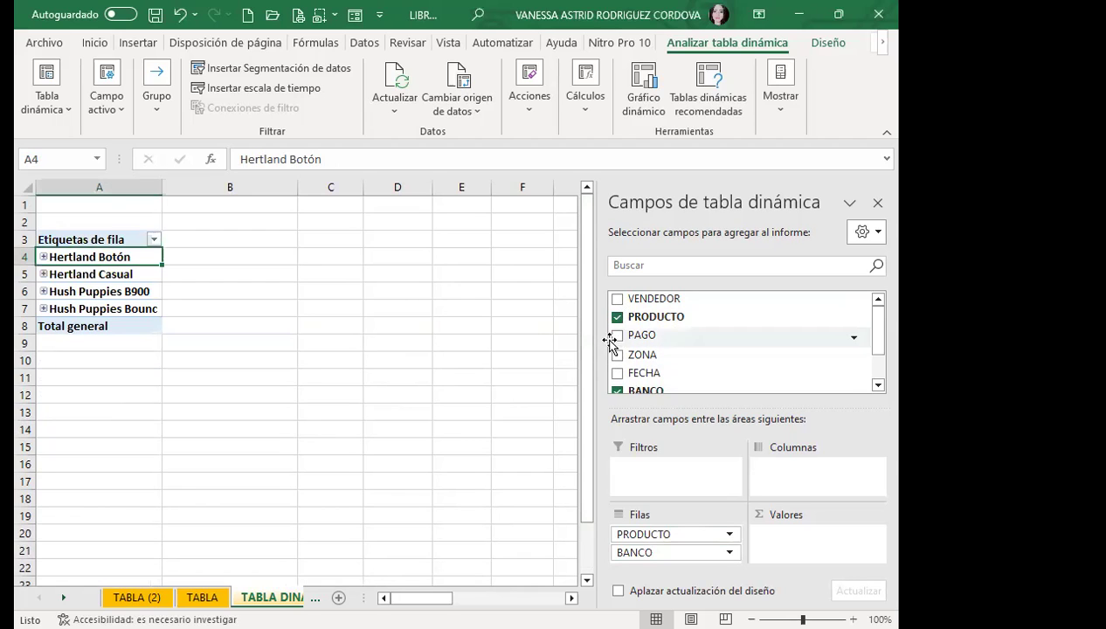
pyautogui.click(617, 299)
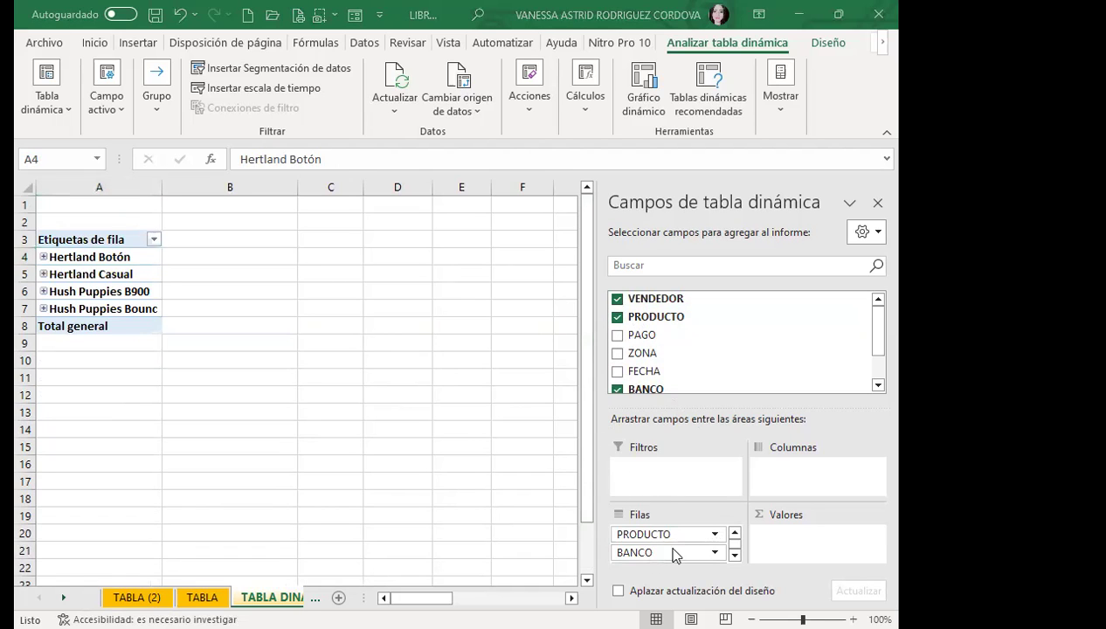
pyautogui.scroll(-1, 633, 371)
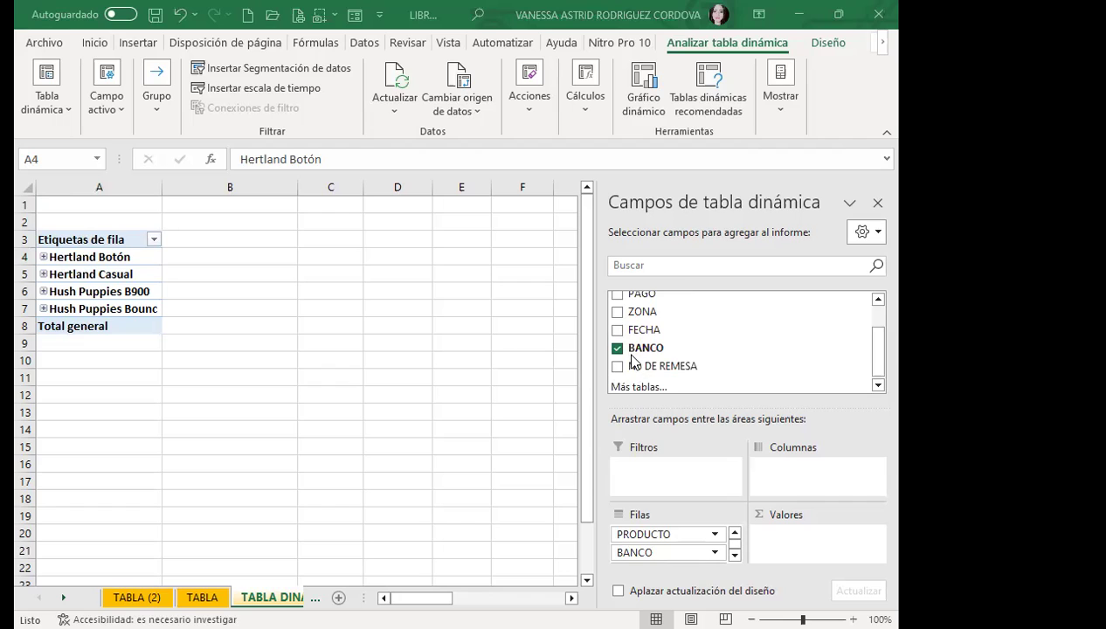
pyautogui.scroll(1, 624, 365)
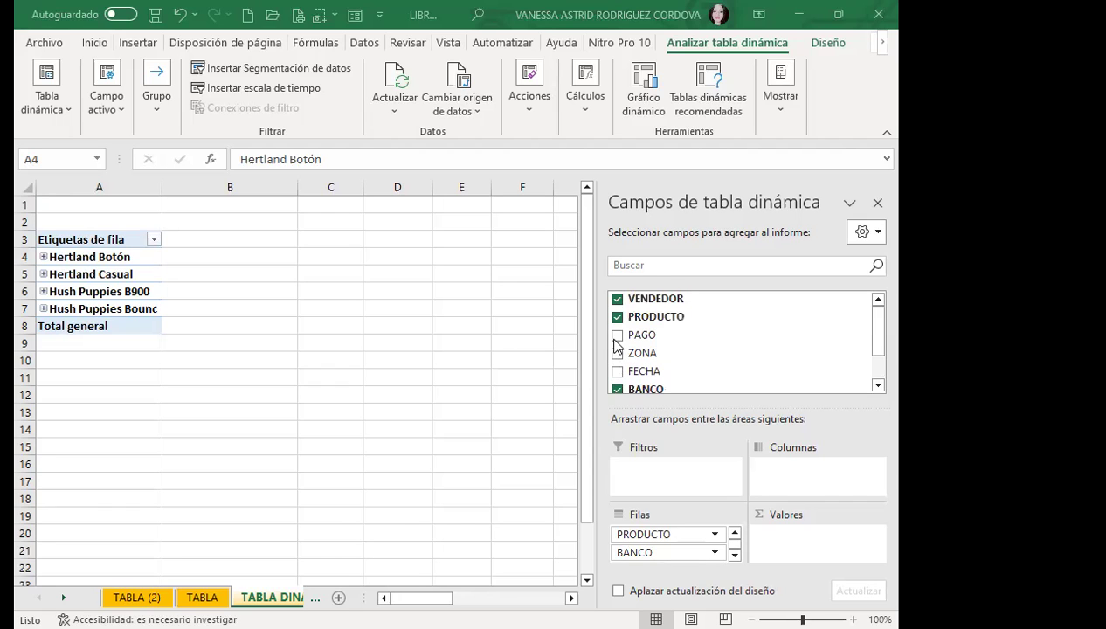
pyautogui.click(617, 336)
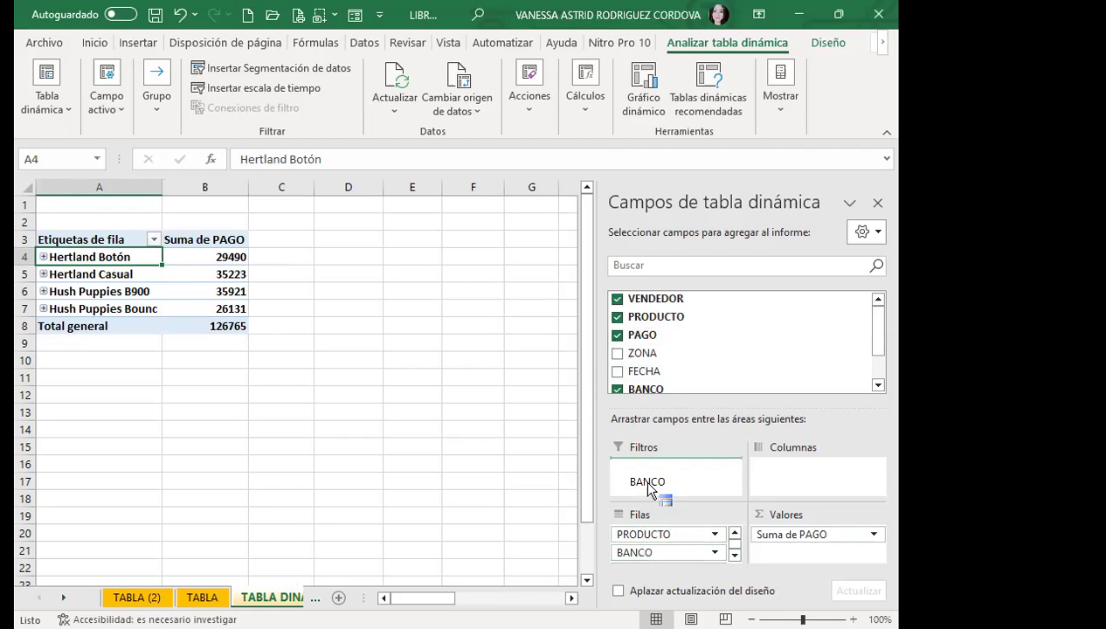
pyautogui.moveTo(649, 553); pyautogui.dragTo(646, 476)
pyautogui.moveTo(661, 552); pyautogui.dragTo(791, 472)
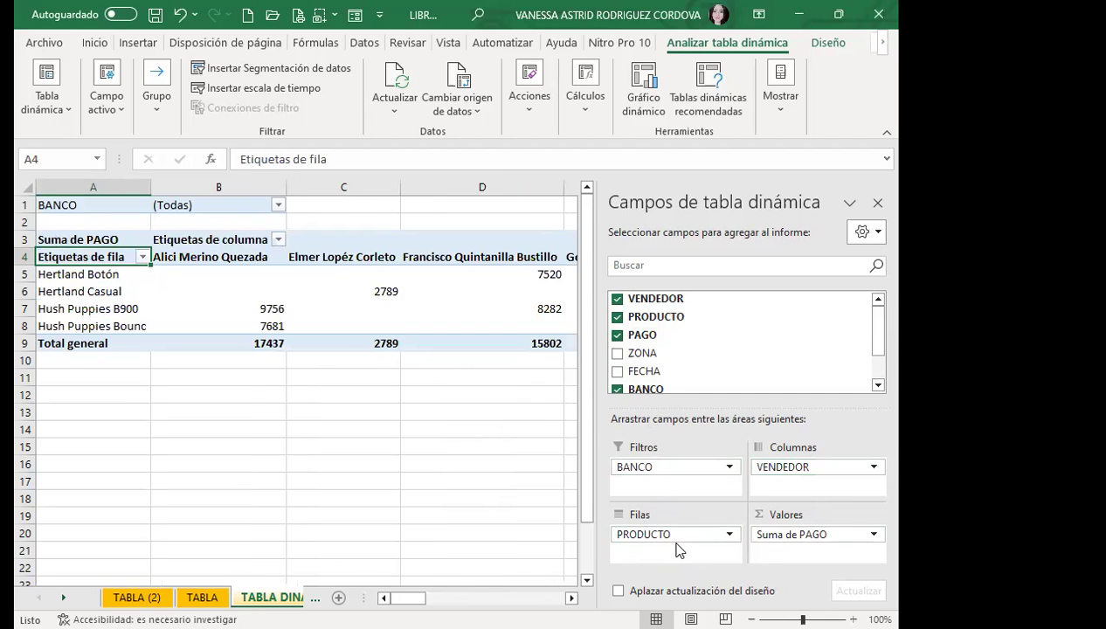
pyautogui.moveTo(785, 469)
pyautogui.mouseDown()
pyautogui.moveTo(752, 476)
pyautogui.moveTo(672, 556)
pyautogui.moveTo(677, 524)
pyautogui.moveTo(807, 485)
pyautogui.mouseUp()
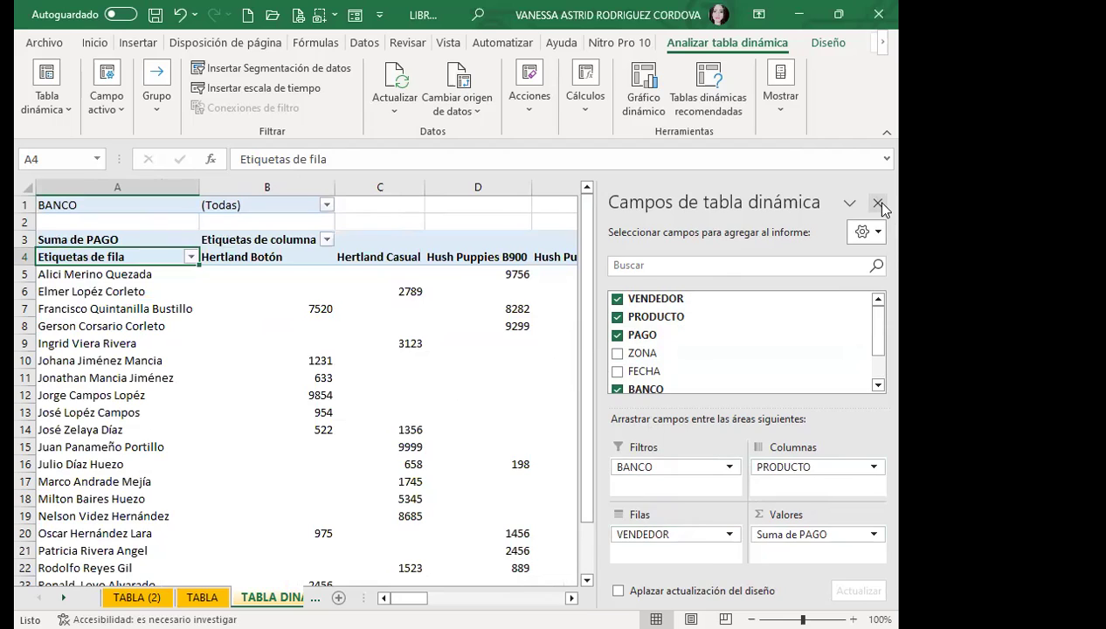
# Step: Close the field list and inspect the vendor totals, such as 17437 and 15802
pyautogui.click(877, 203)
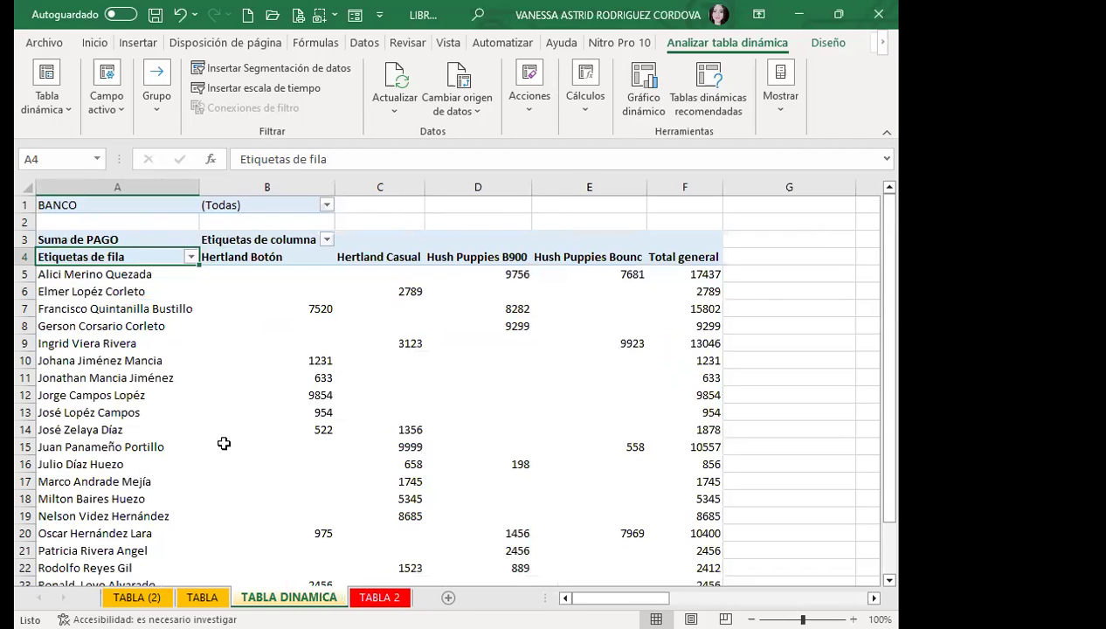
pyautogui.moveTo(220, 421)
pyautogui.scroll(-2, 473, 441)
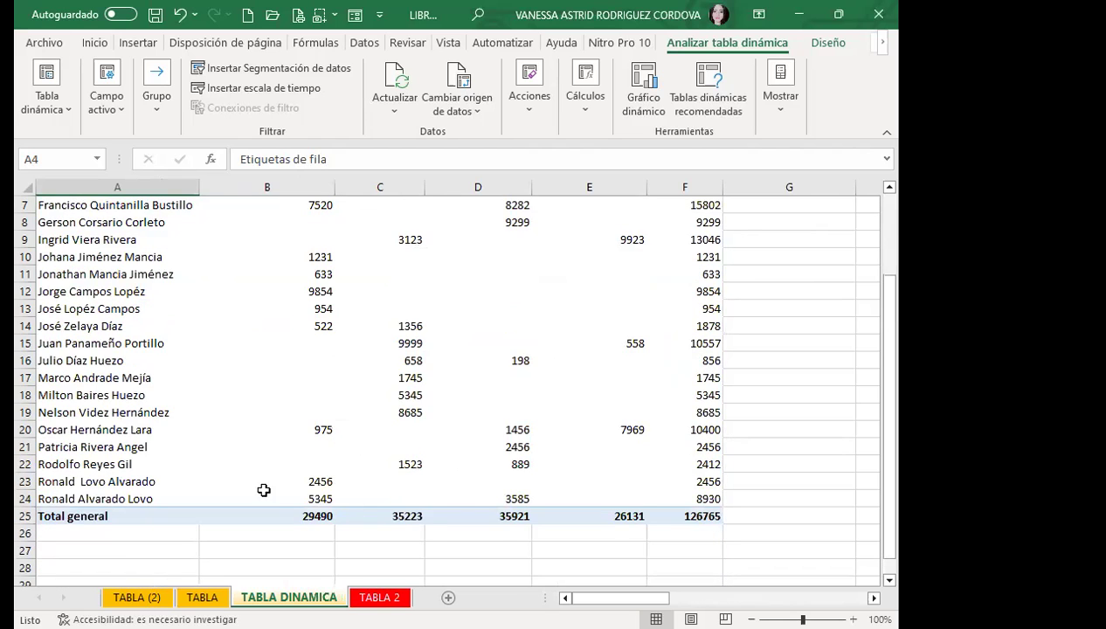
pyautogui.scroll(2, 262, 472)
pyautogui.click(502, 409)
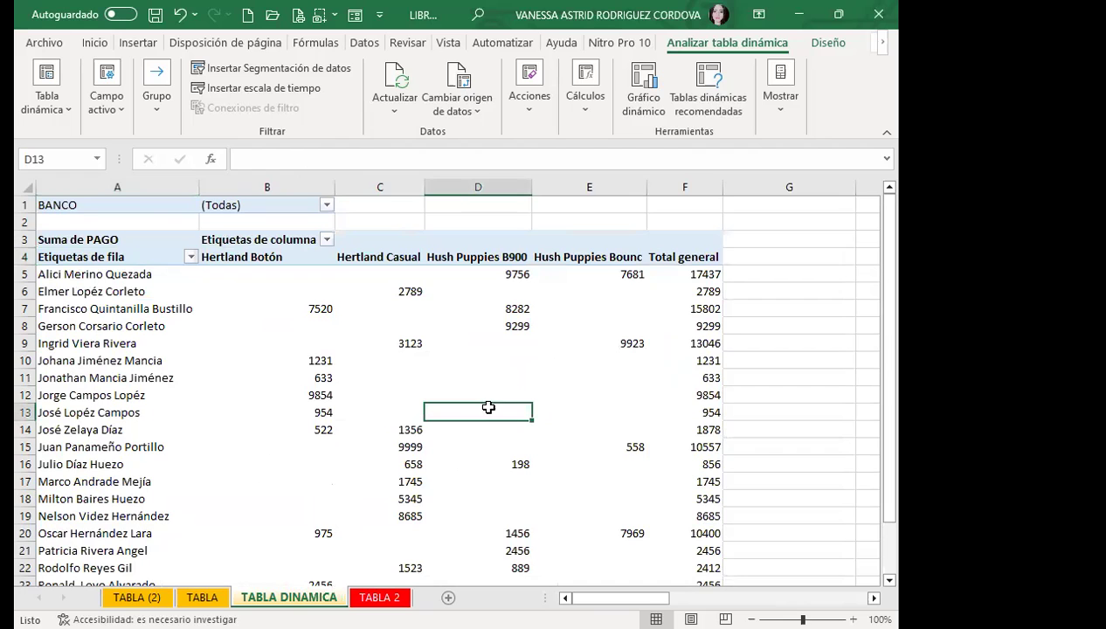
pyautogui.scroll(-2, 777, 463)
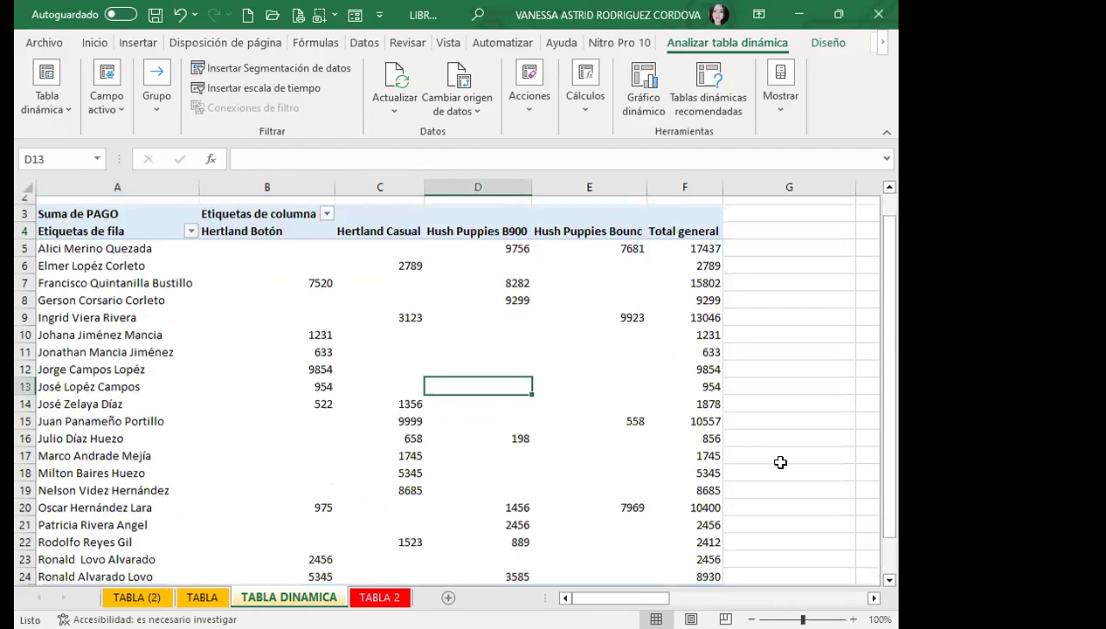
pyautogui.scroll(2, 780, 462)
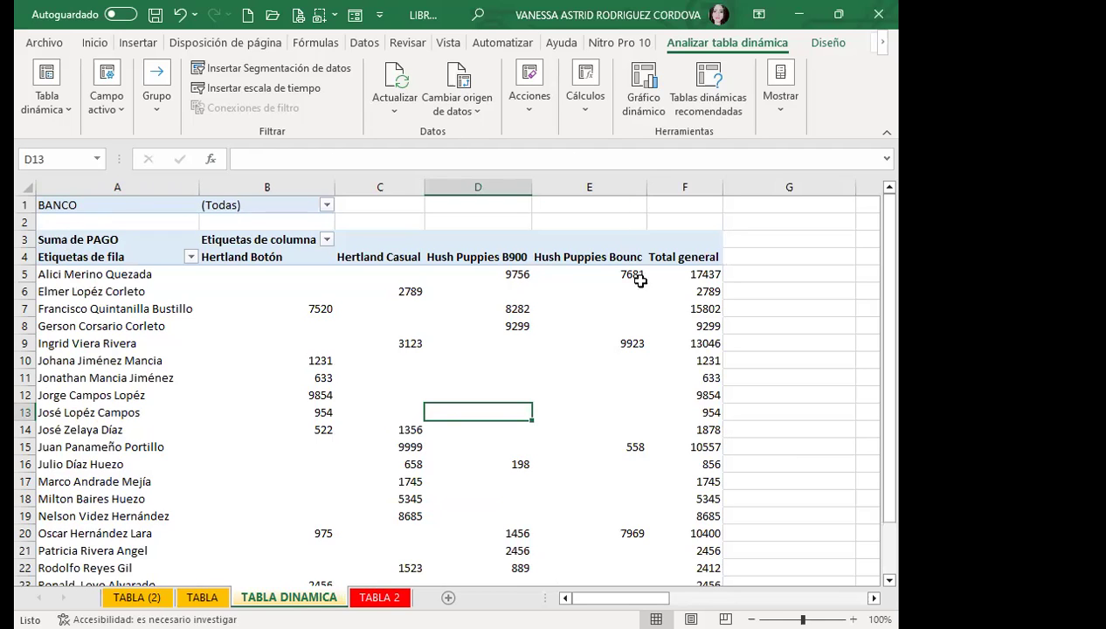
pyautogui.moveTo(643, 513)
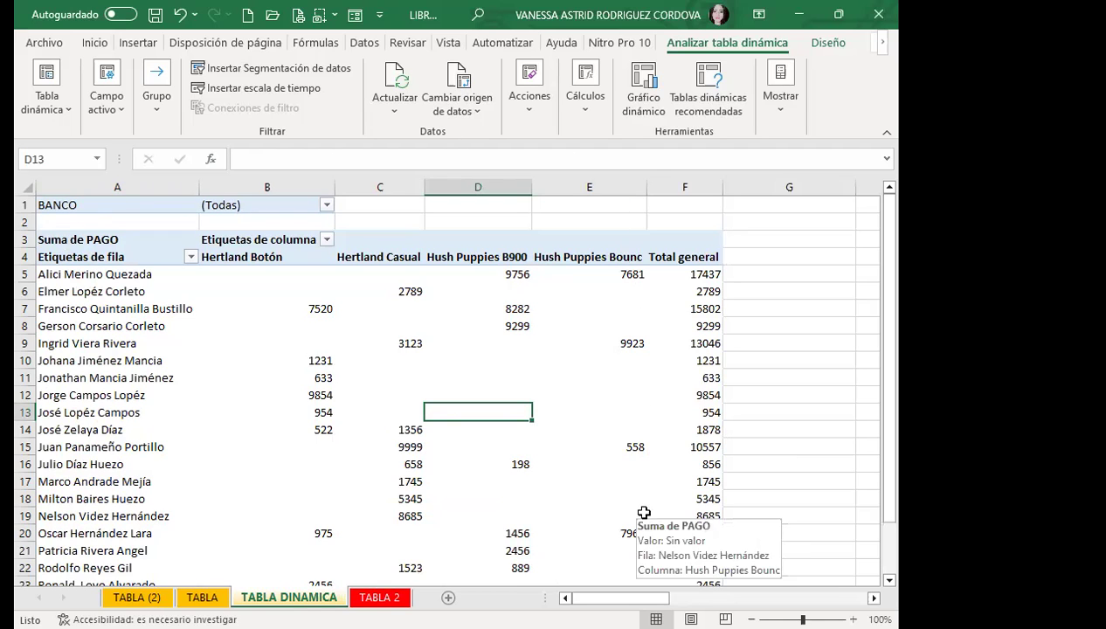
pyautogui.moveTo(633, 425)
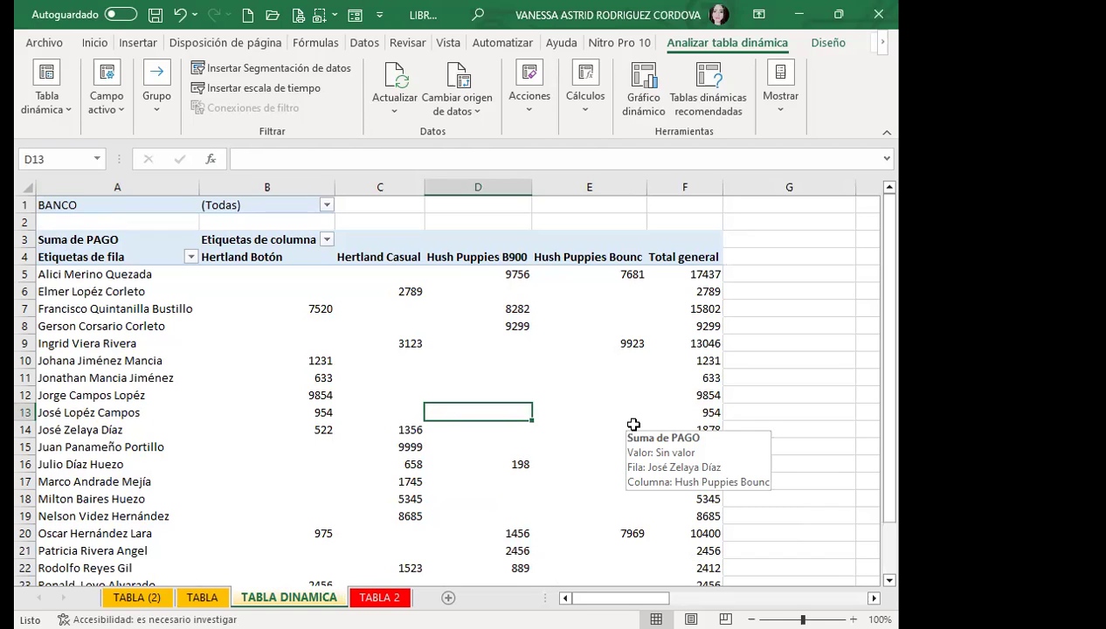
# Step: Check the BANCO filter's bank list without changing it, then reopen and close the field list
pyautogui.click(326, 207)
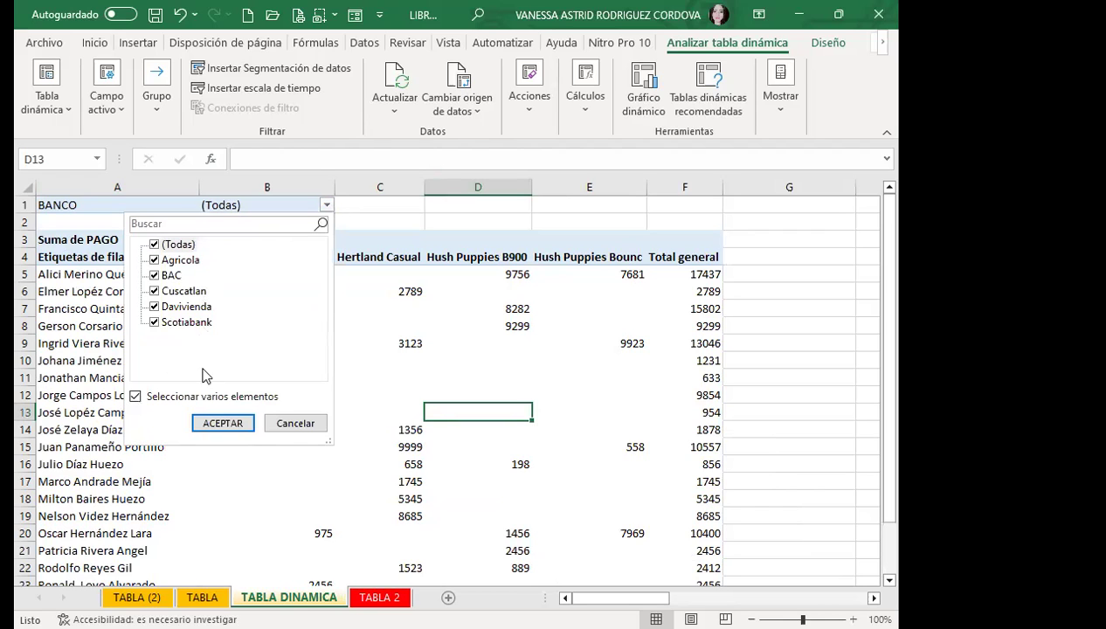
pyautogui.press('Escape')
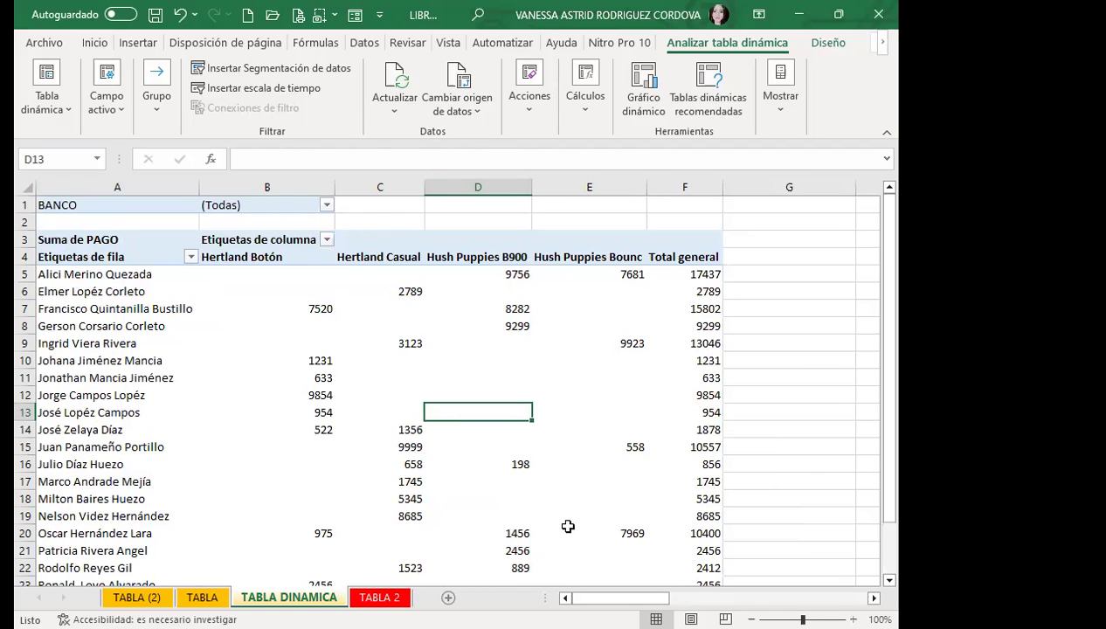
pyautogui.click(781, 119)
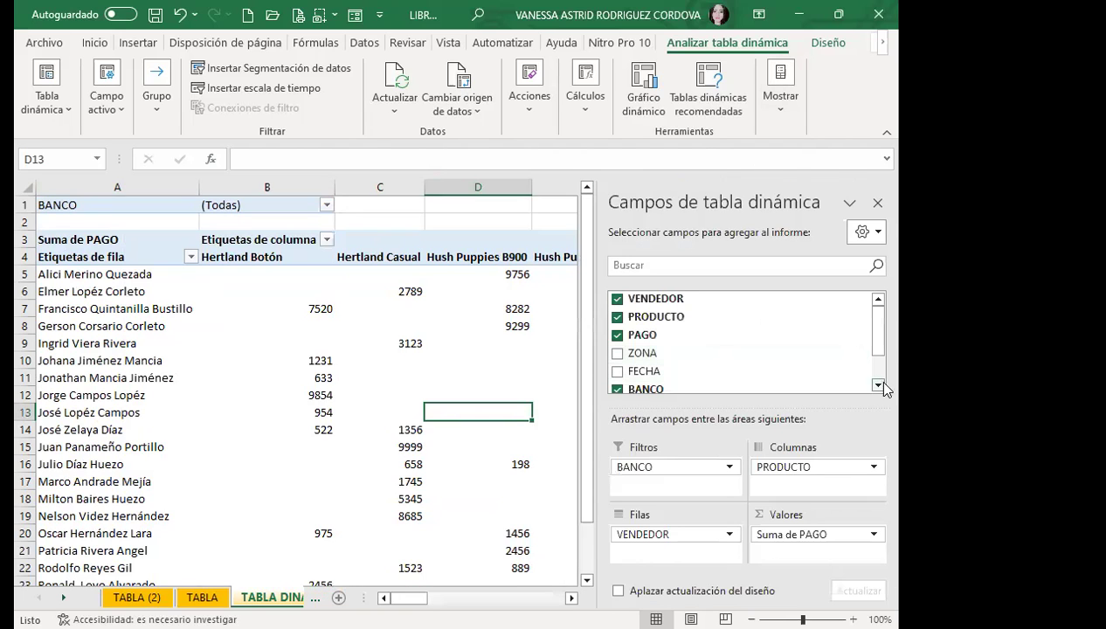
pyautogui.click(878, 386)
pyautogui.click(879, 386)
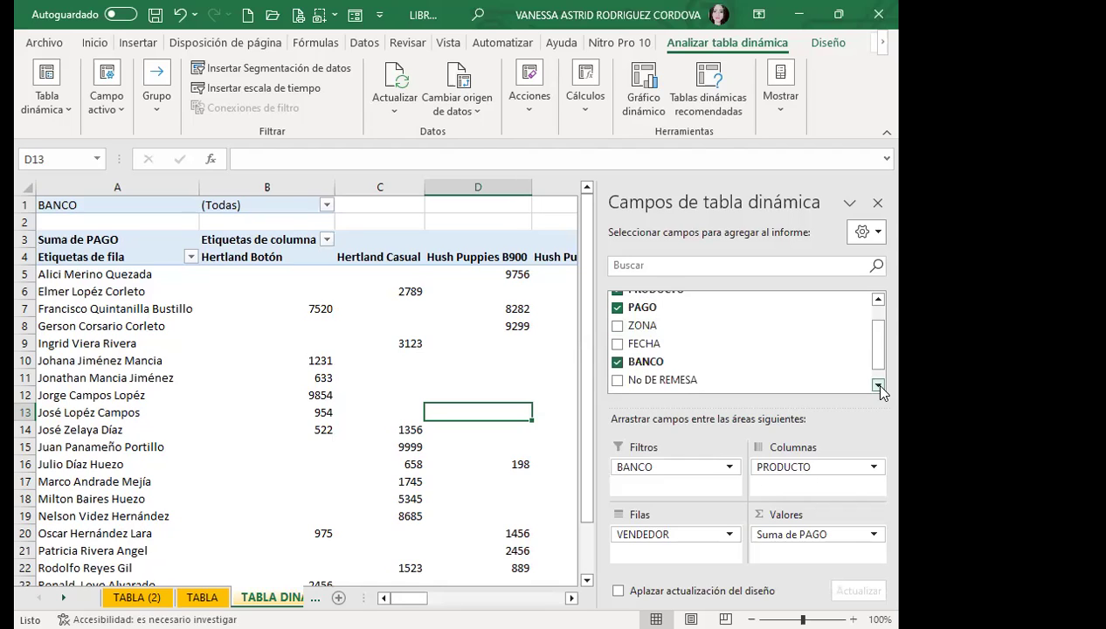
pyautogui.click(879, 386)
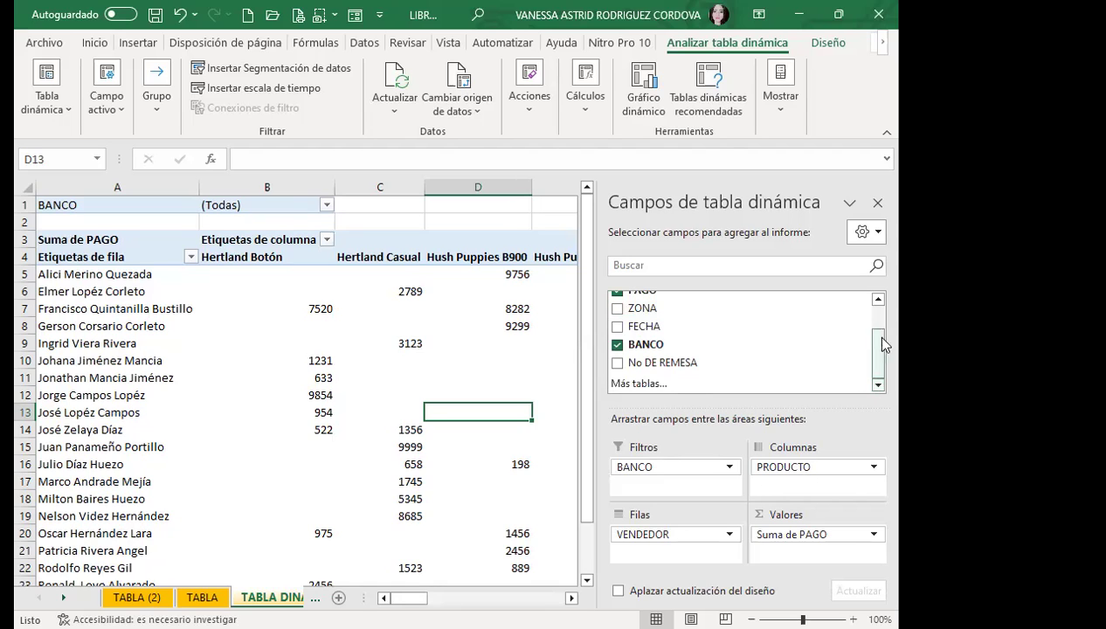
pyautogui.click(877, 202)
# Step: Select cell D10 in the pivot, then switch to the TABLA source data sheet
pyautogui.click(460, 360)
pyautogui.scroll(-3, 365, 444)
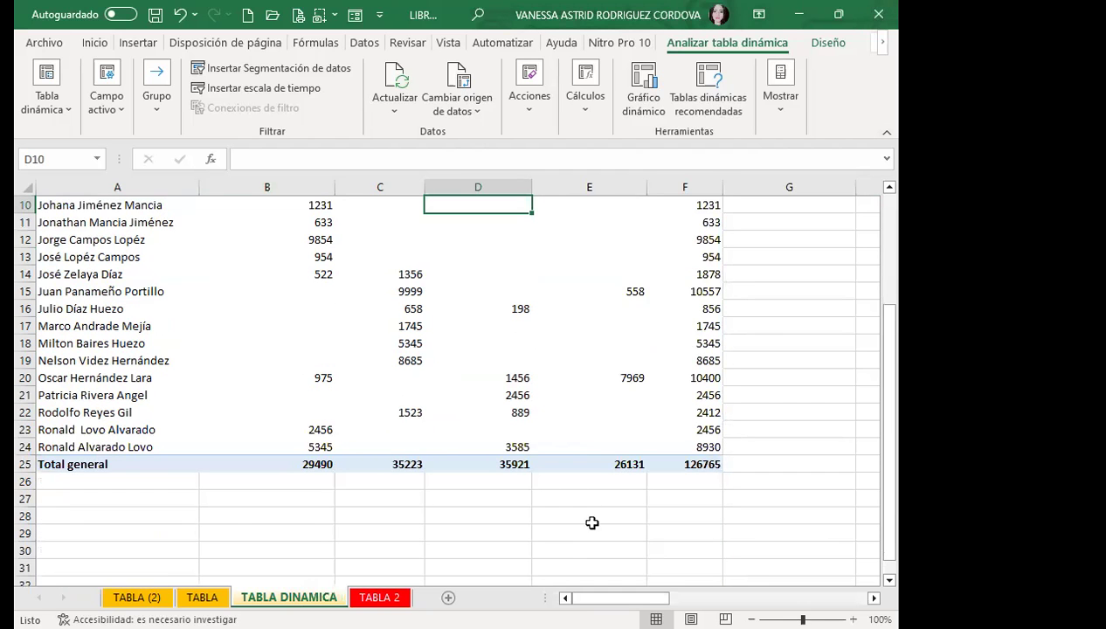
pyautogui.scroll(1, 377, 446)
pyautogui.scroll(2, 294, 446)
pyautogui.moveTo(305, 386)
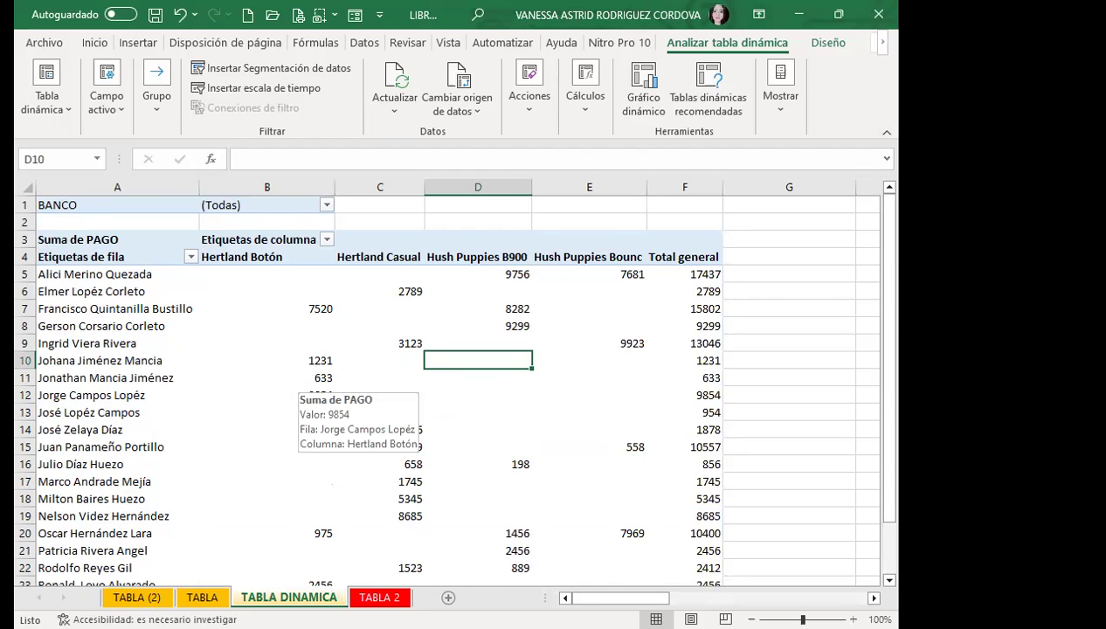
pyautogui.hotkey('ctrl', 'pageup')
pyautogui.hotkey('ctrl', 'pagedown')
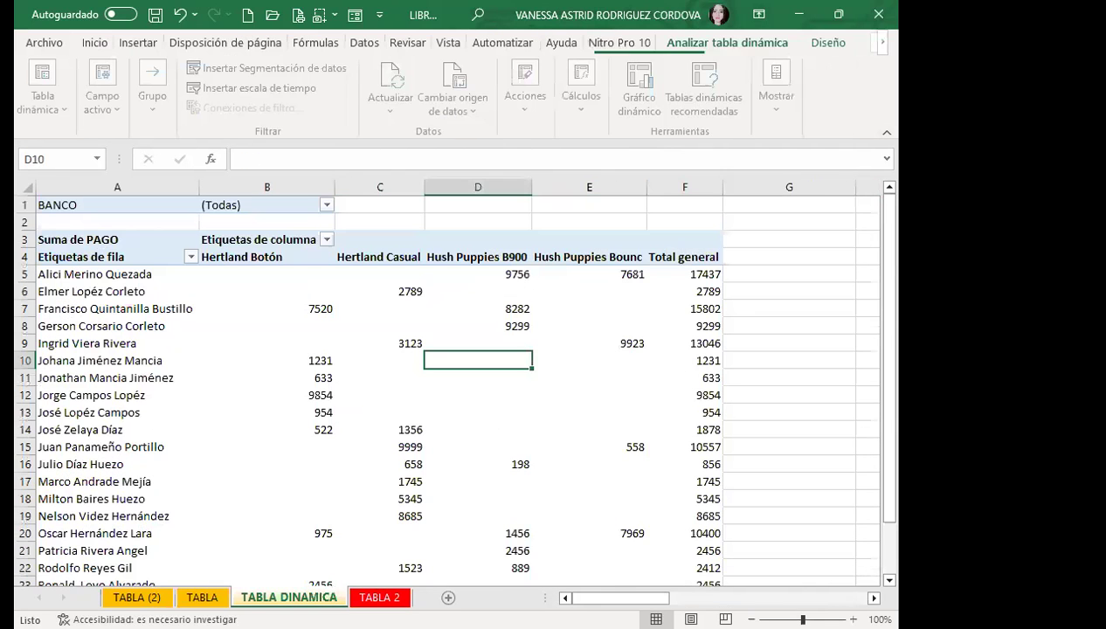
pyautogui.hotkey('ctrl', 'pageup')
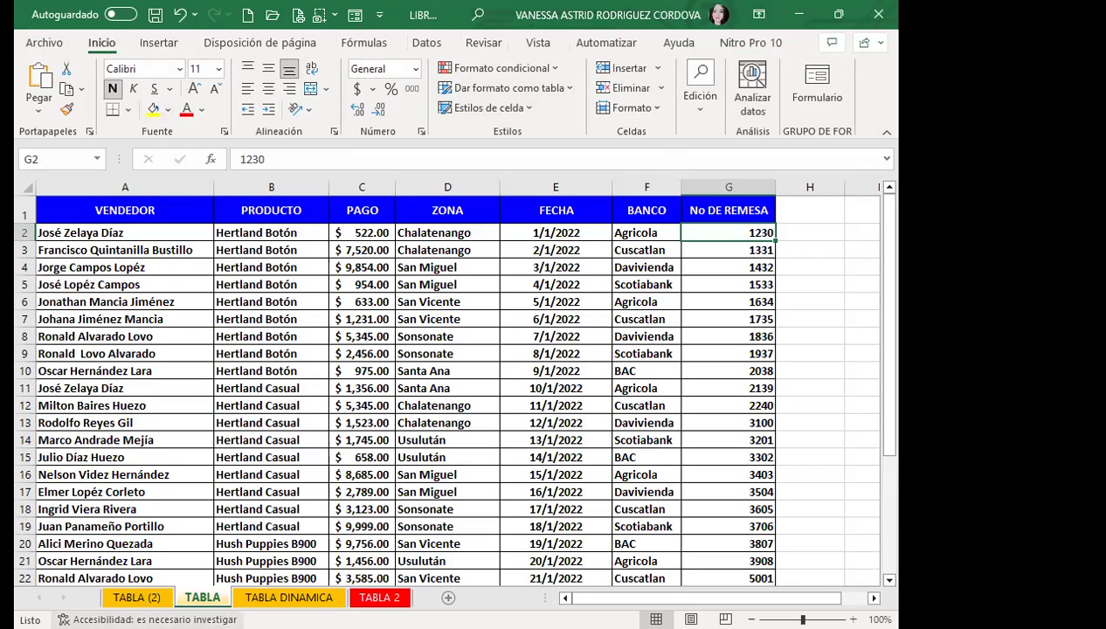
pyautogui.click(265, 596)
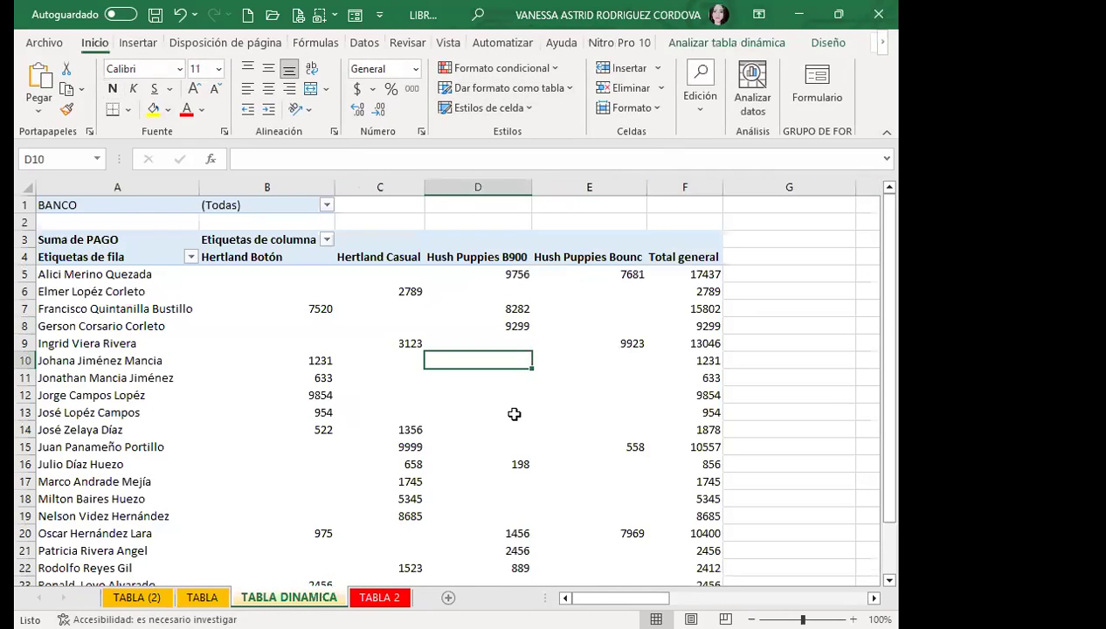
pyautogui.scroll(-2, 505, 411)
pyautogui.scroll(2, 460, 448)
pyautogui.moveTo(535, 439)
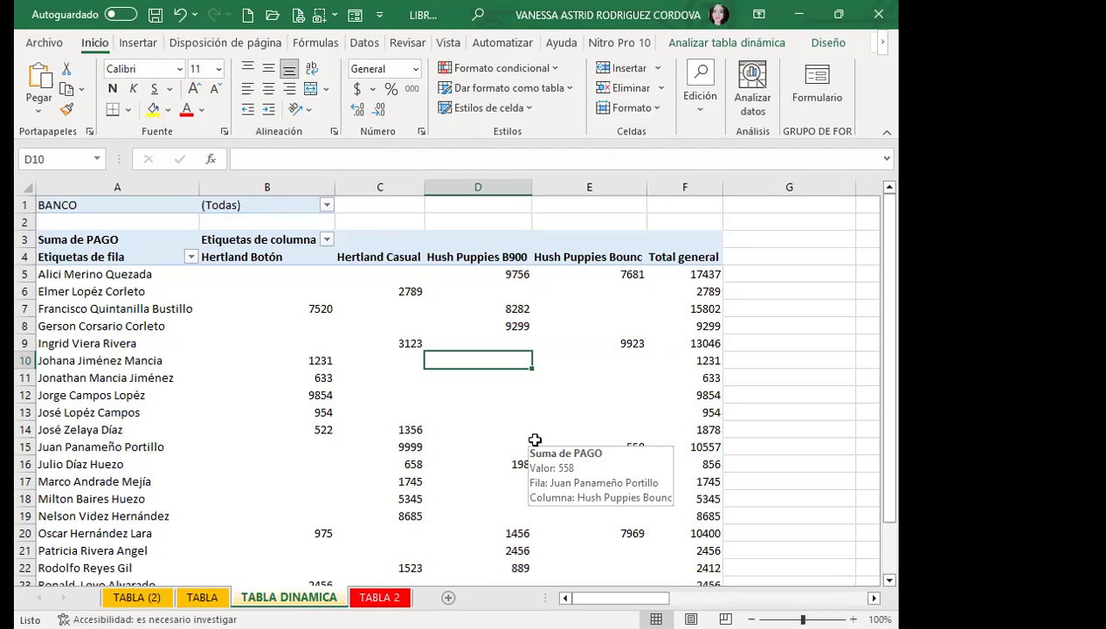
pyautogui.scroll(-2, 534, 439)
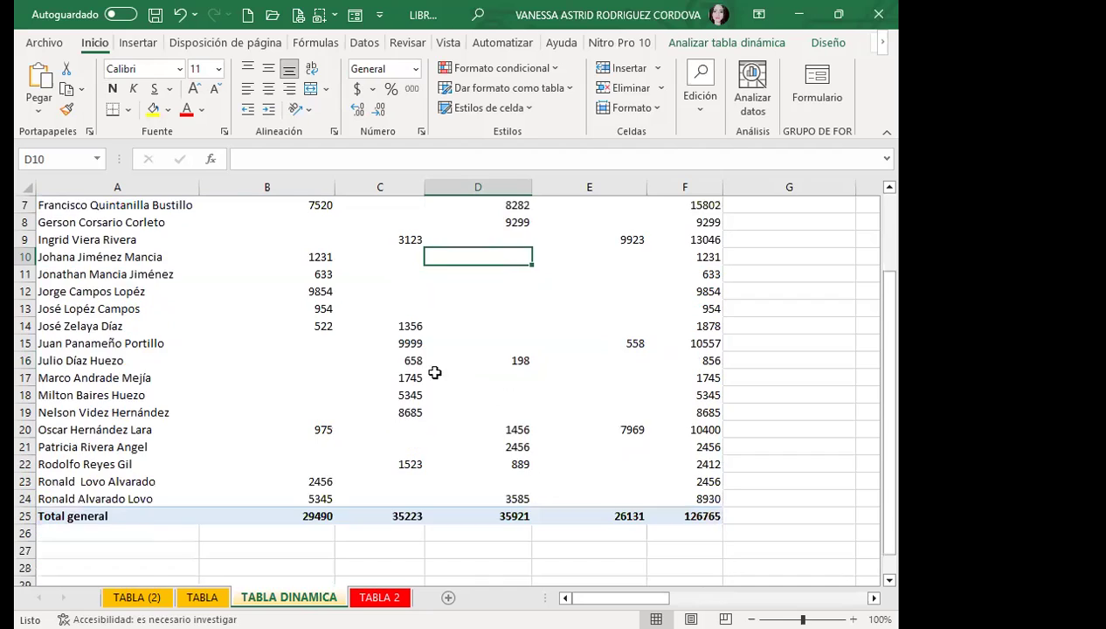
pyautogui.scroll(-4, 395, 362)
pyautogui.click(299, 307)
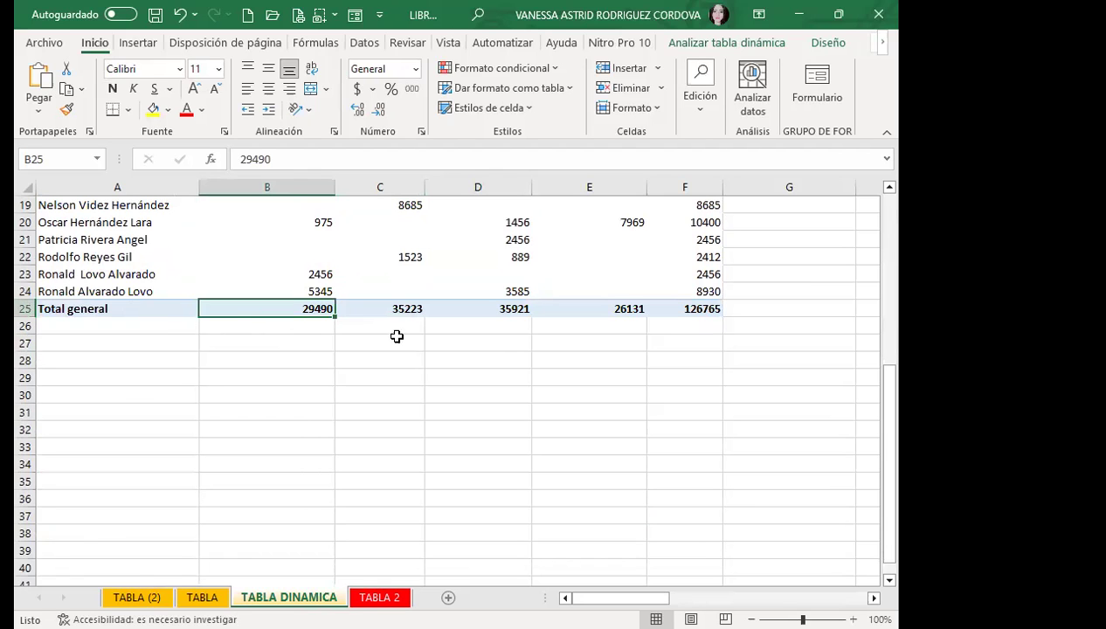
pyautogui.scroll(2, 496, 384)
pyautogui.scroll(3, 496, 384)
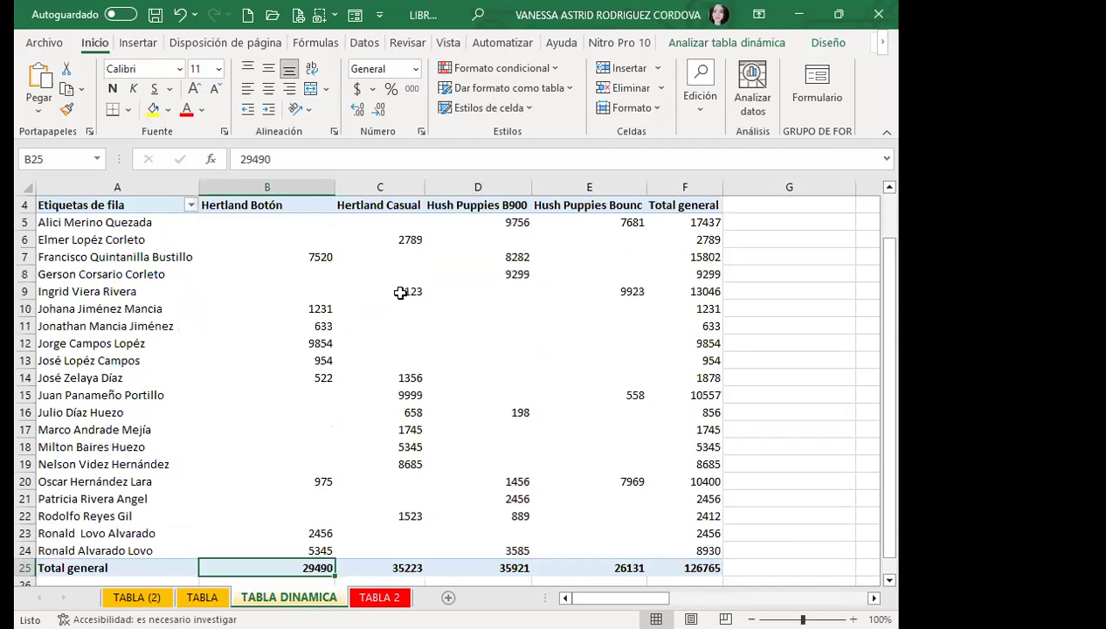
pyautogui.click(202, 596)
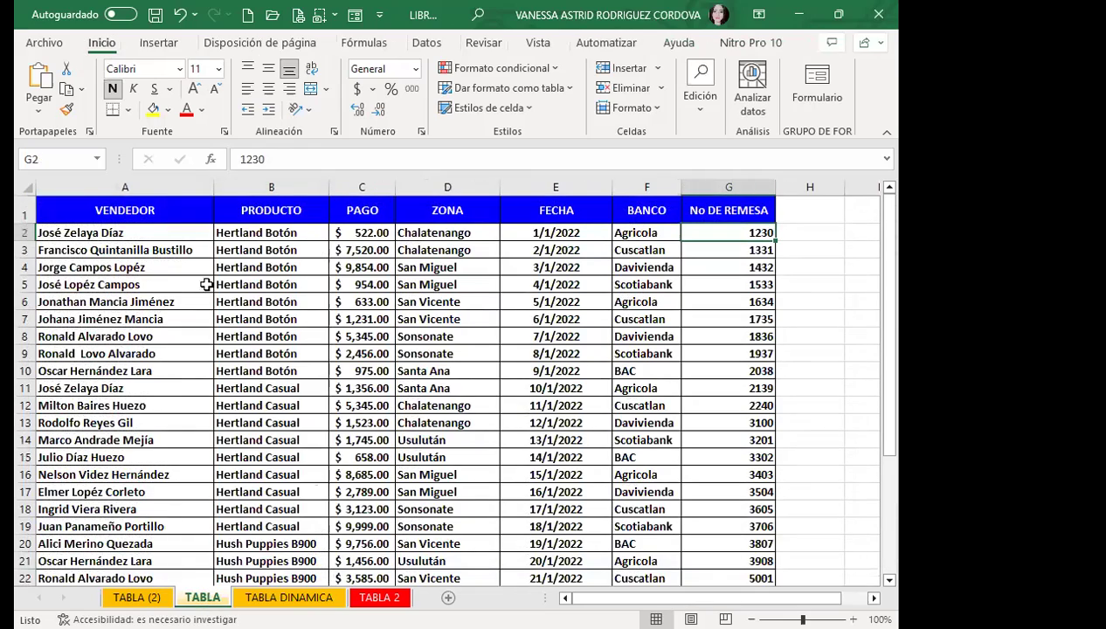
pyautogui.scroll(-3, 418, 341)
pyautogui.scroll(-3, 327, 334)
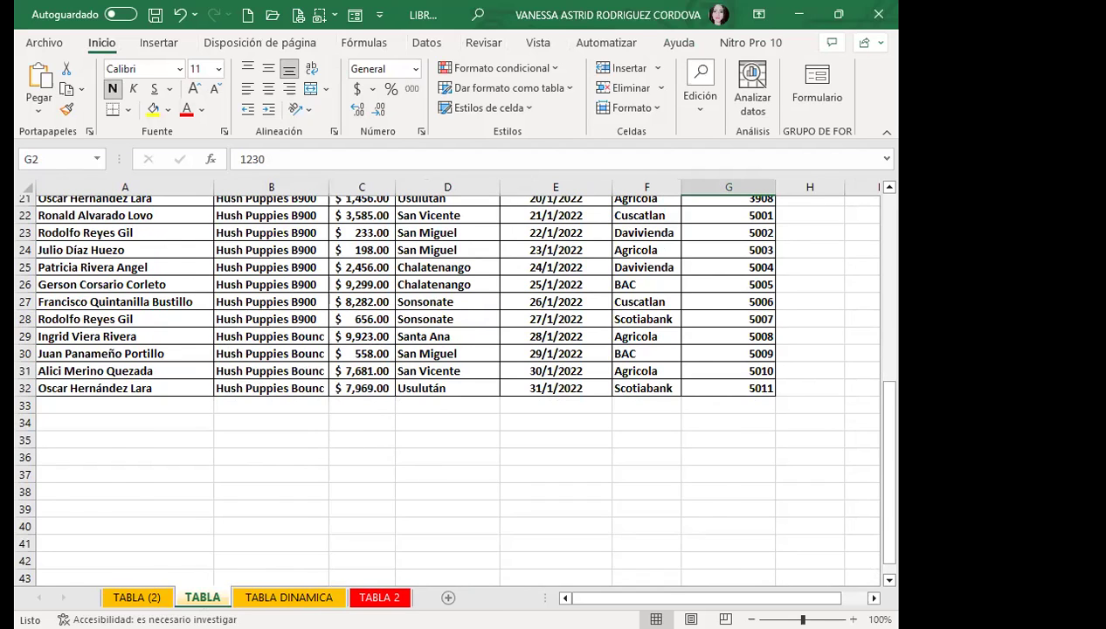
pyautogui.click(288, 597)
pyautogui.scroll(-4, 309, 414)
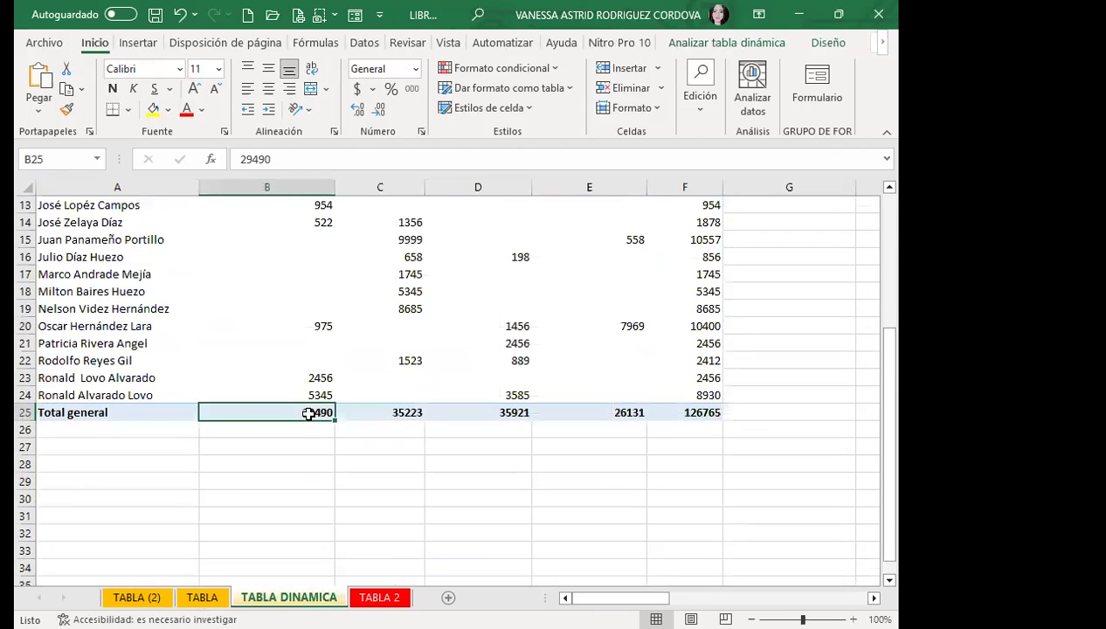
pyautogui.scroll(3, 309, 425)
pyautogui.click(319, 310)
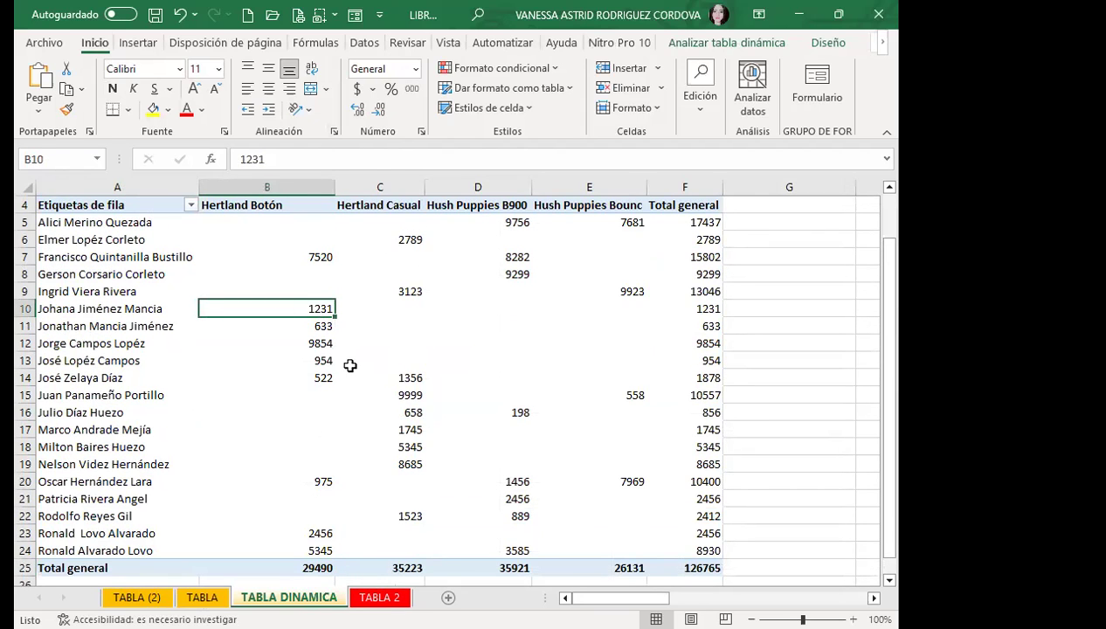
# Step: Review the pivot layout under Analizar tabla dinámica, then close the Campos de tabla dinámica pane
pyautogui.moveTo(350, 365)
pyautogui.click(732, 46)
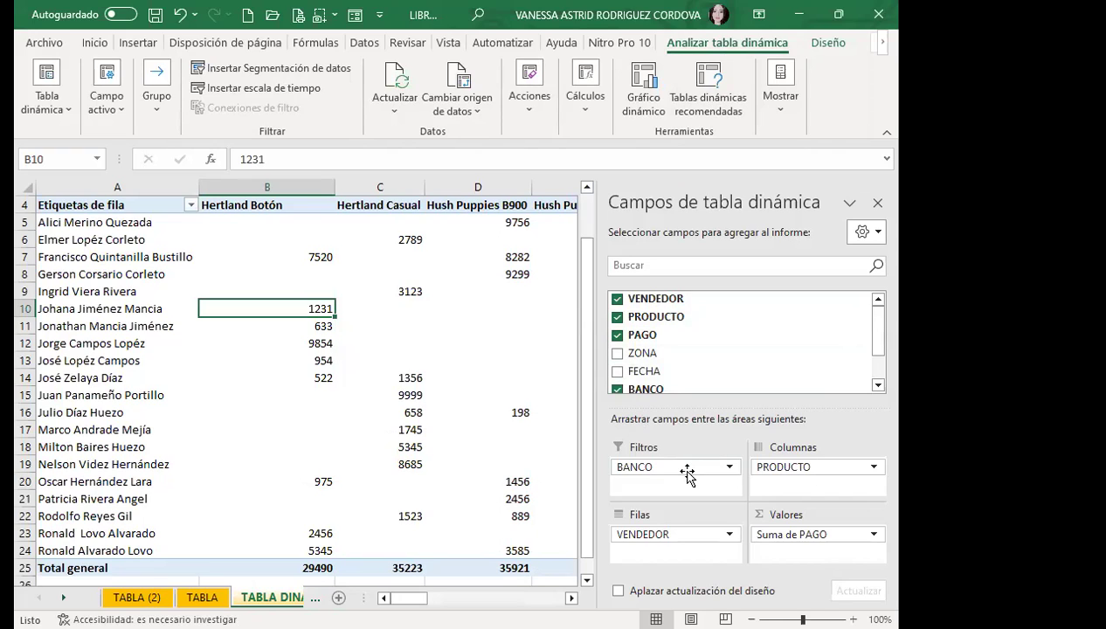
pyautogui.click(721, 537)
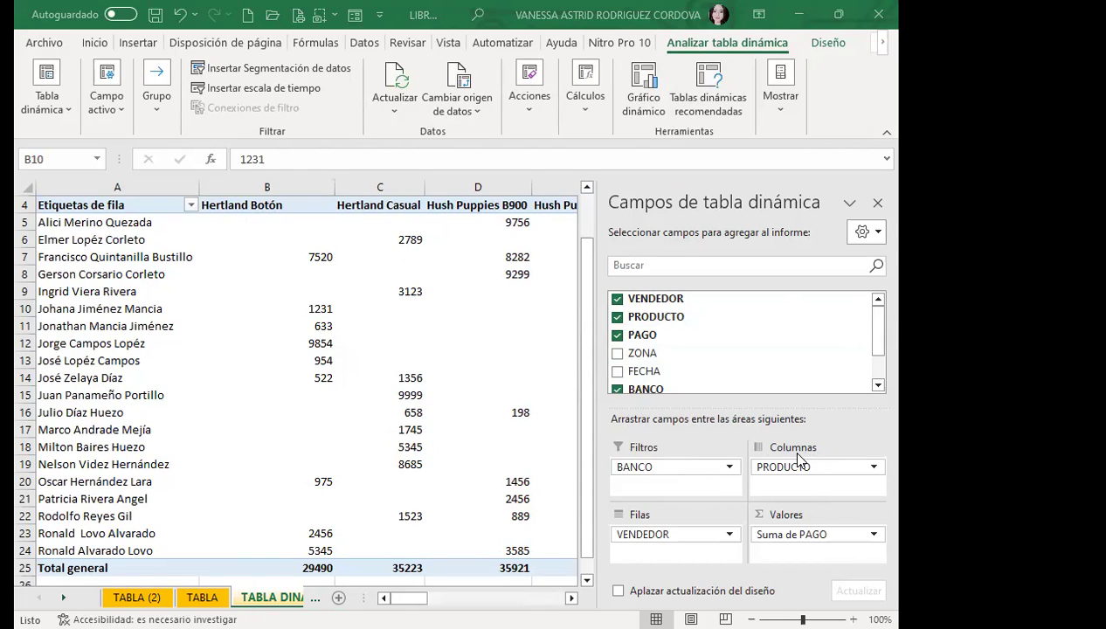
pyautogui.click(877, 203)
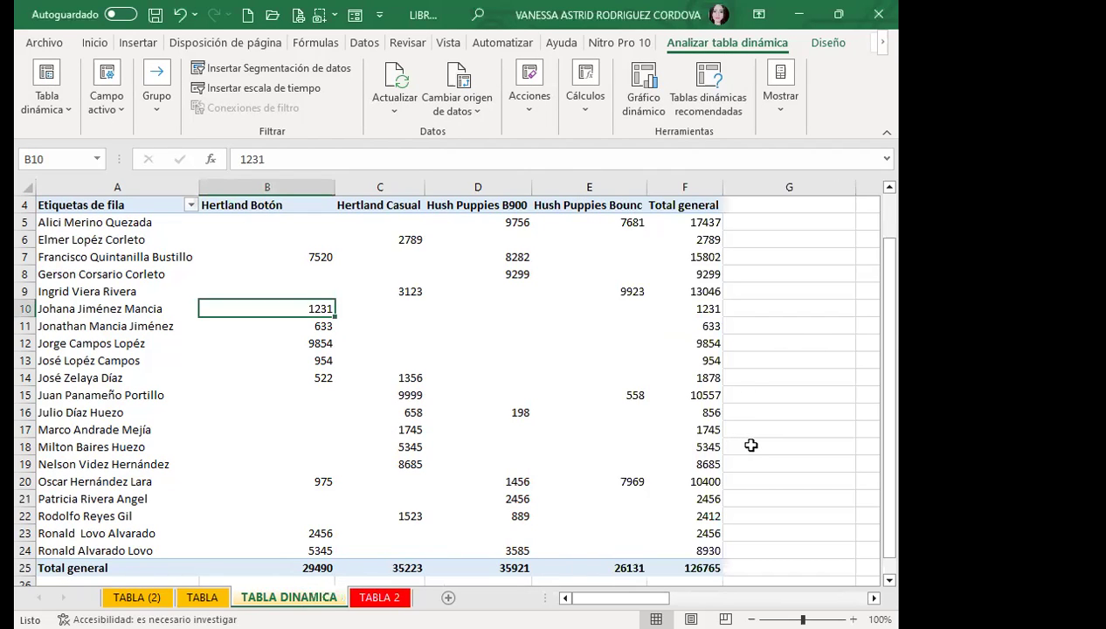
# Step: Scroll through the pivot table, then switch to the empty TABLA 2 sheet
pyautogui.scroll(-2, 760, 447)
pyautogui.scroll(-2, 761, 452)
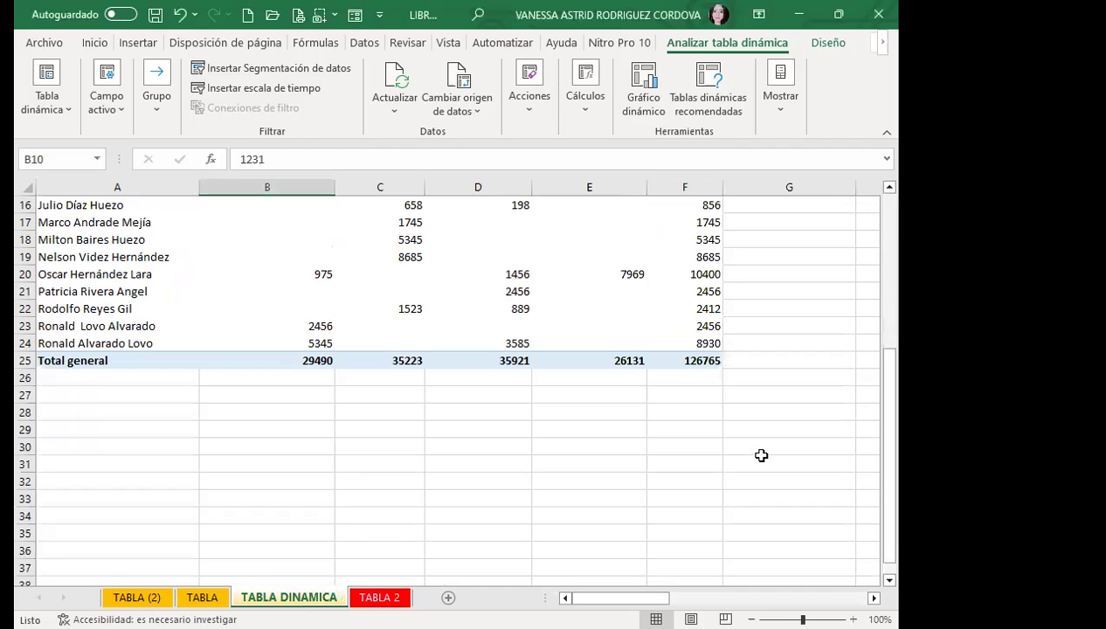
pyautogui.scroll(2, 775, 469)
pyautogui.scroll(2, 777, 468)
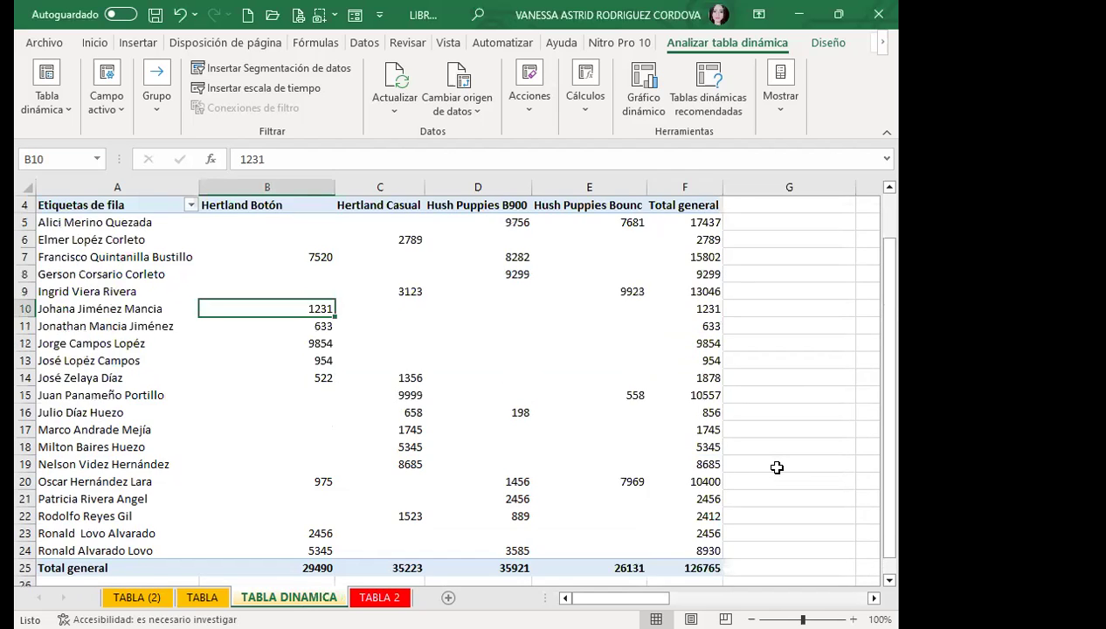
pyautogui.scroll(1, 776, 467)
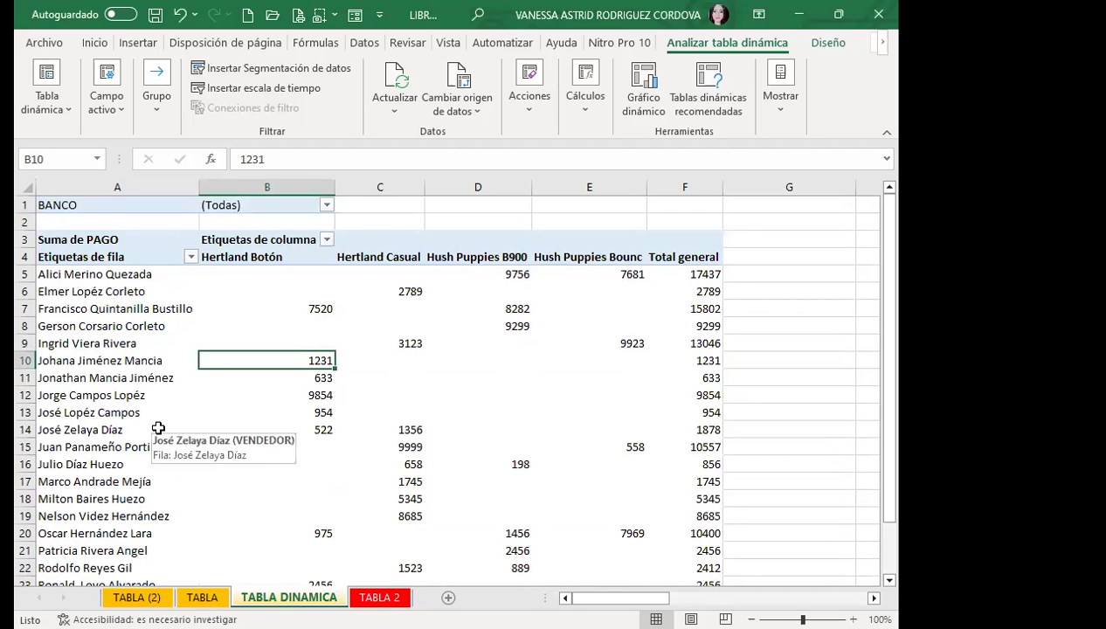
pyautogui.scroll(-3, 122, 472)
pyautogui.scroll(-2, 122, 472)
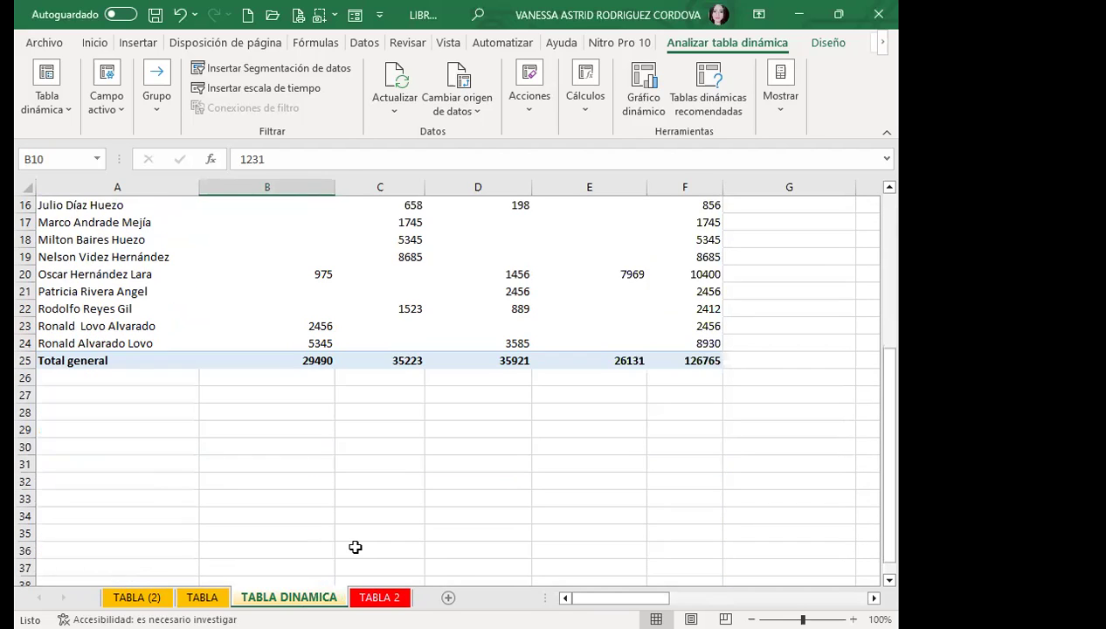
pyautogui.click(379, 597)
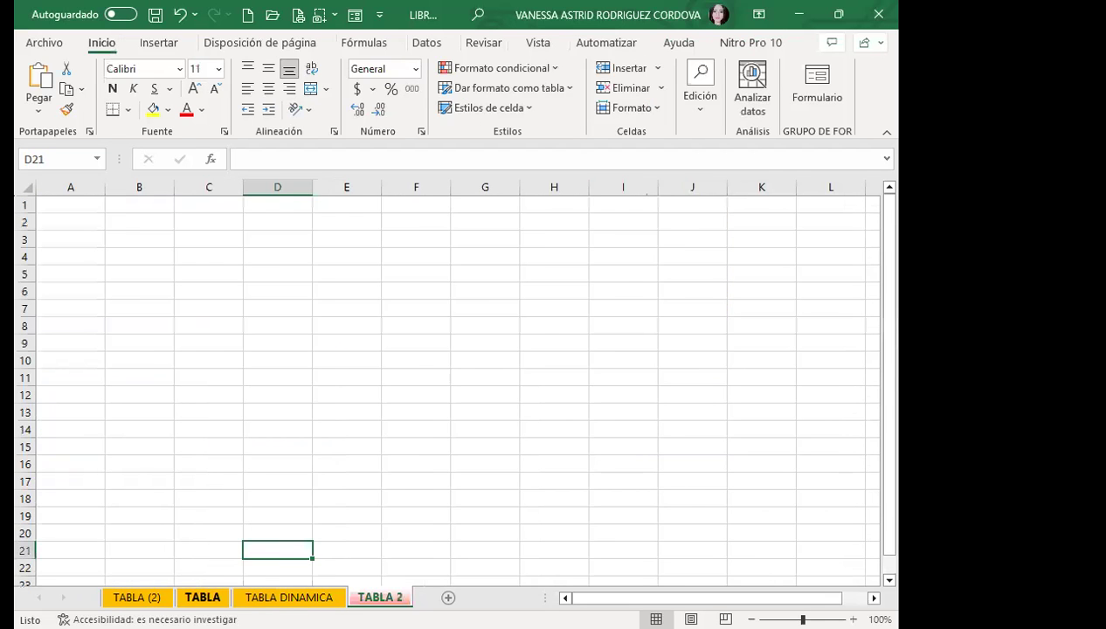
# Step: On the TABLA sheet, select the sales range A1:G32 and show the Insertar tab
pyautogui.click(201, 597)
pyautogui.scroll(4, 328, 445)
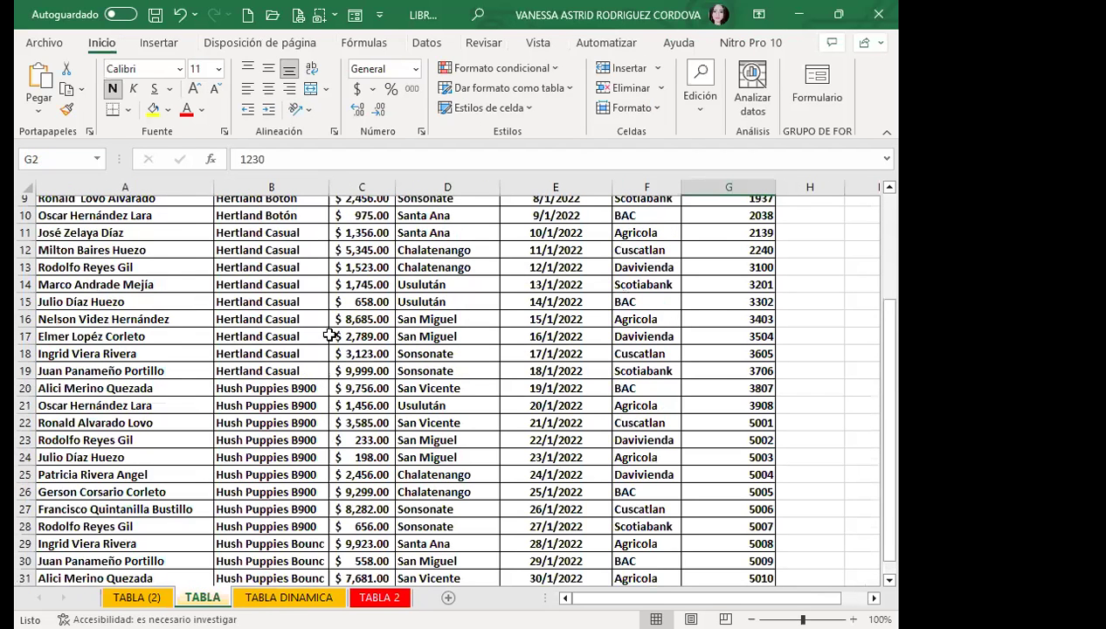
pyautogui.click(322, 336)
pyautogui.scroll(3, 252, 353)
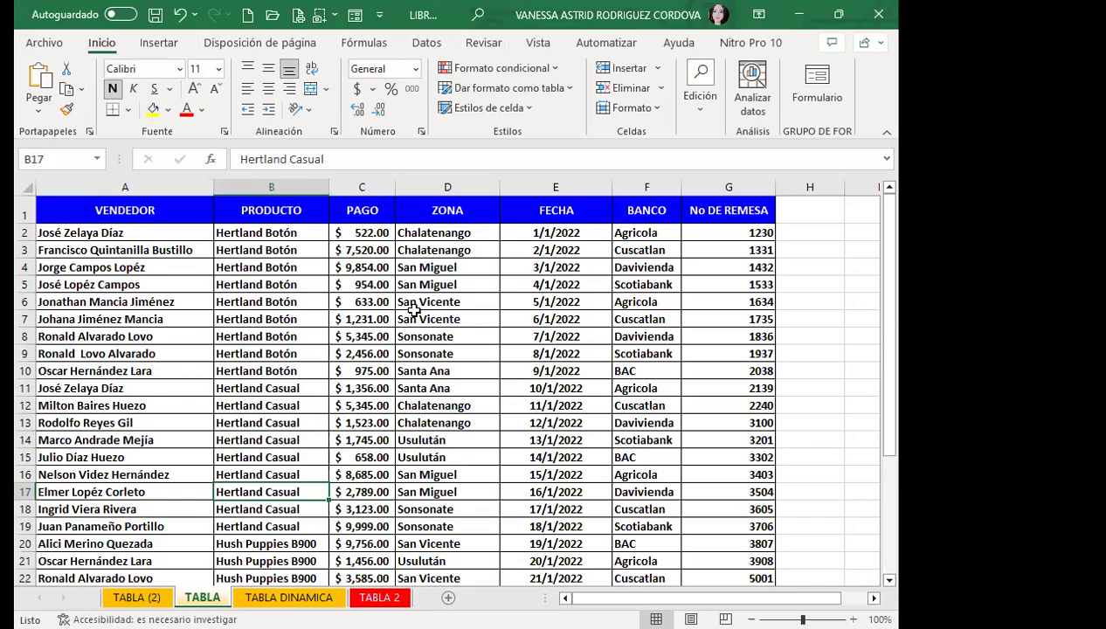
pyautogui.click(140, 210)
pyautogui.moveTo(160, 210); pyautogui.dragTo(714, 577)
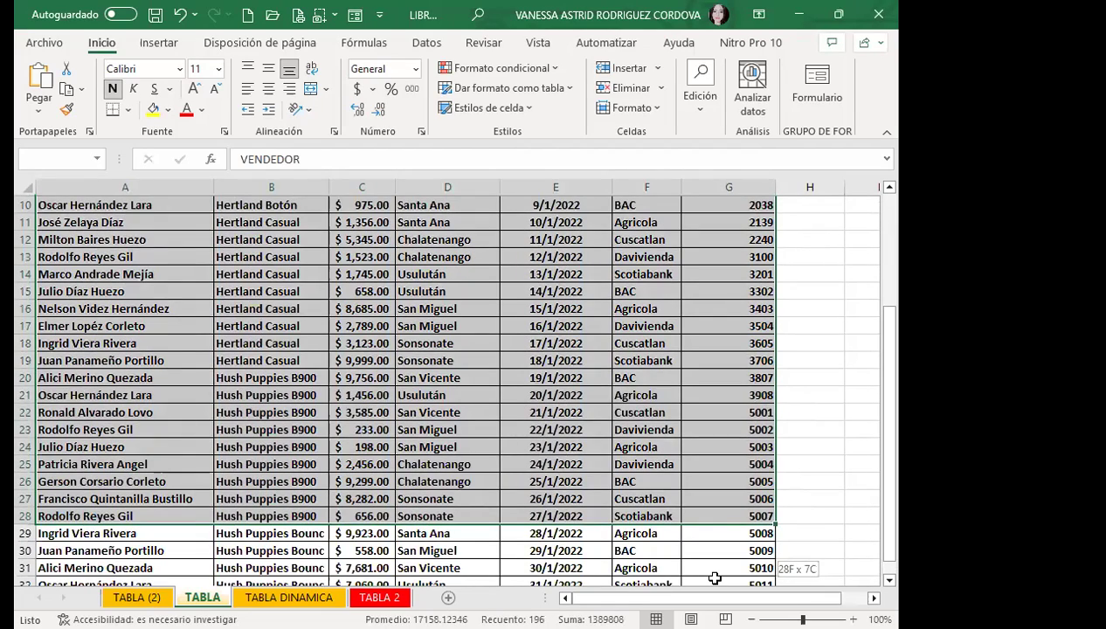
pyautogui.click(715, 581)
pyautogui.scroll(4, 595, 481)
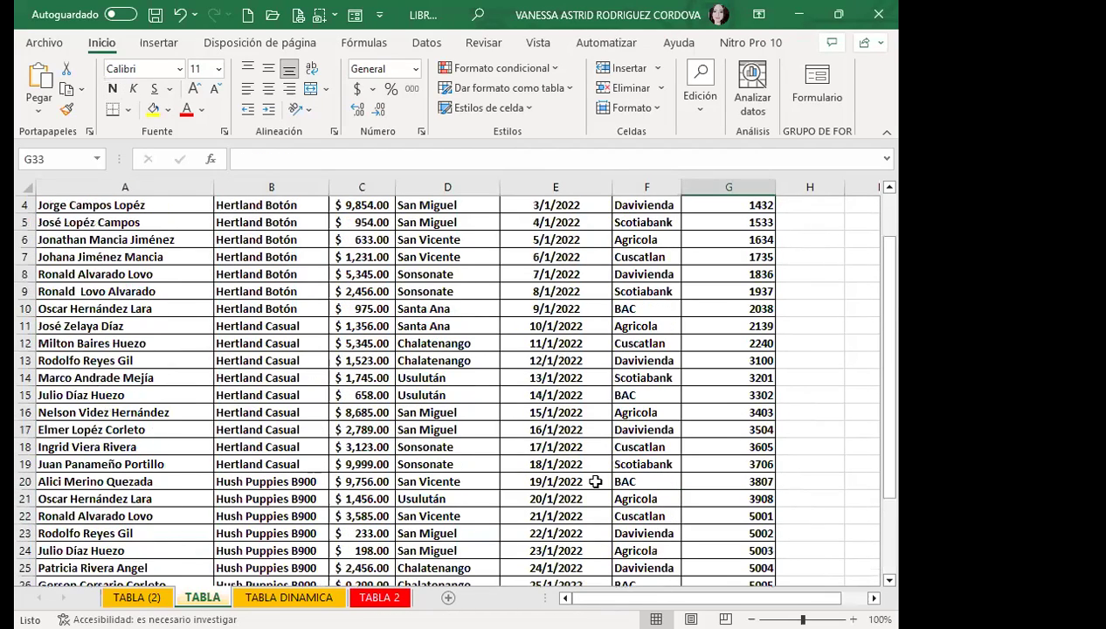
pyautogui.scroll(1, 135, 213)
pyautogui.moveTo(136, 214)
pyautogui.mouseDown()
pyautogui.moveTo(772, 566)
pyautogui.moveTo(683, 538)
pyautogui.mouseUp()
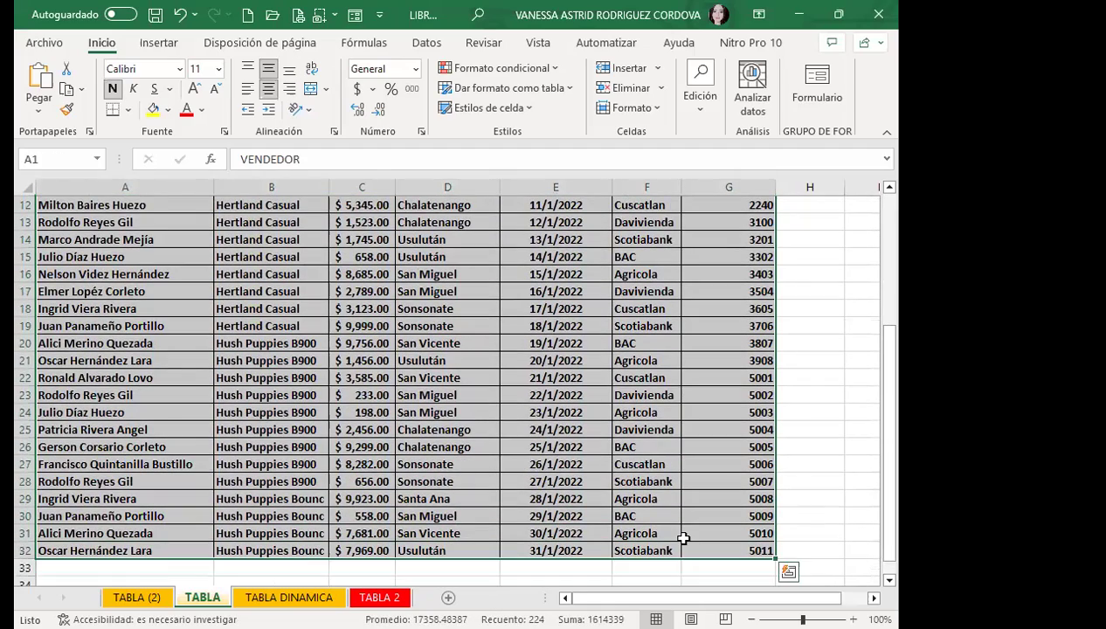
pyautogui.click(158, 44)
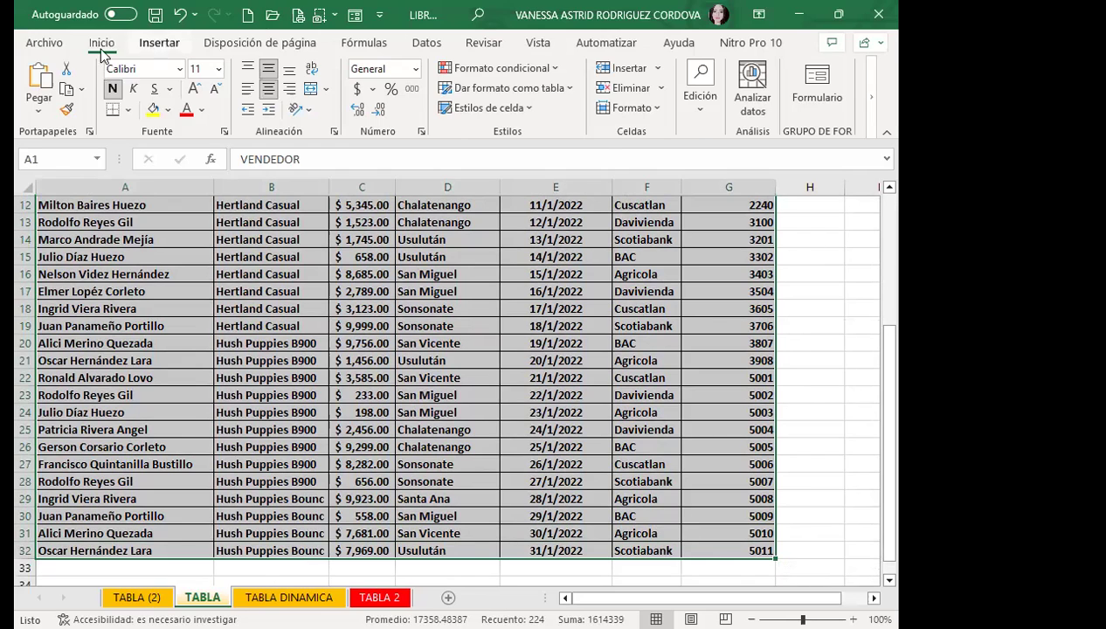
# Step: Choose Tablas > Tablas dinámicas recomendadas for the selected sales data
pyautogui.click(35, 101)
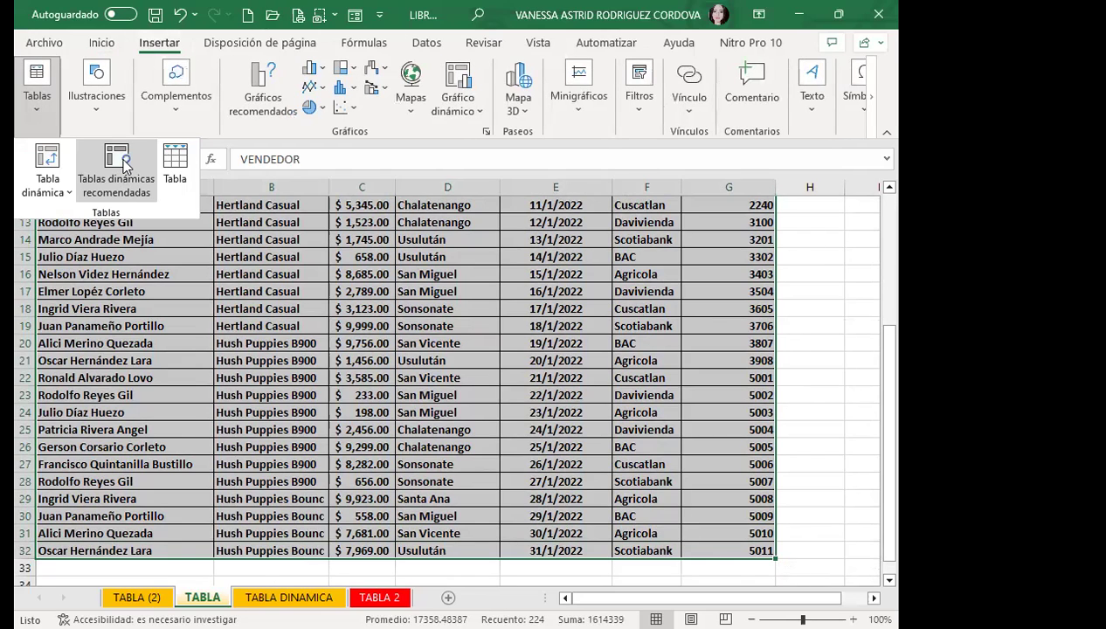
pyautogui.click(125, 163)
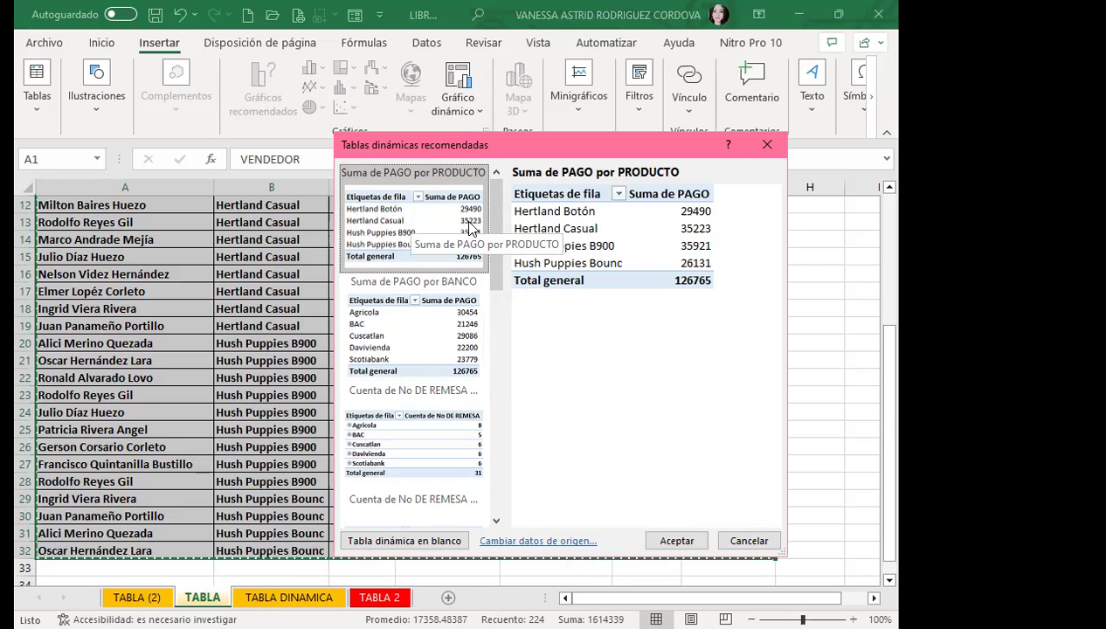
# Step: Preview the BANCO recommendations, then Cuenta de No DE REMESA por PRODUCTO (total 31)
pyautogui.click(367, 328)
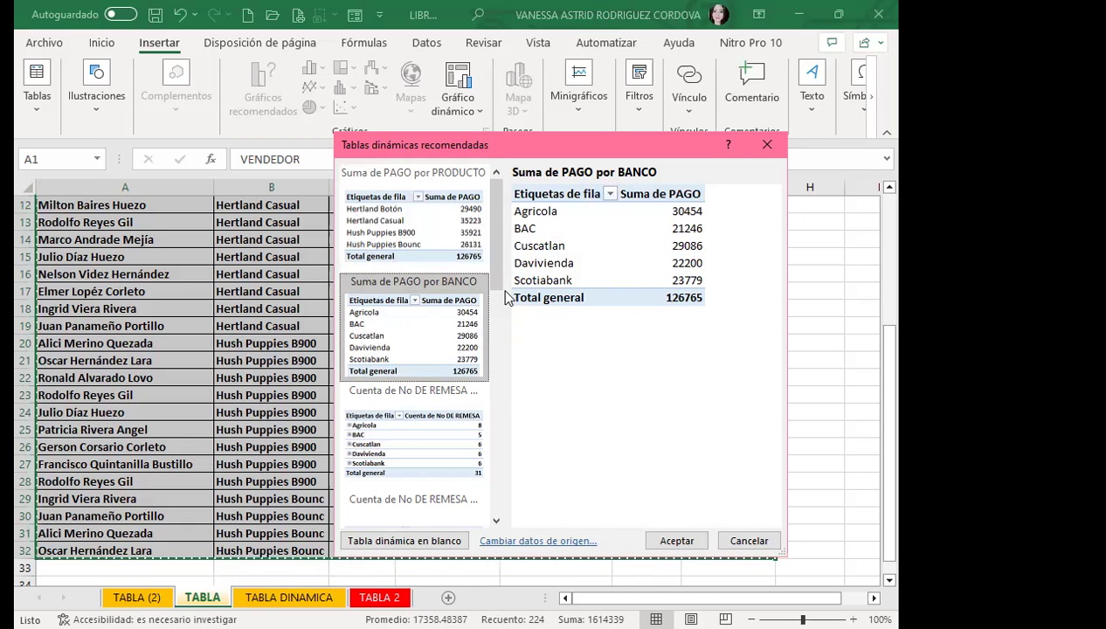
pyautogui.scroll(-2, 411, 297)
pyautogui.click(393, 298)
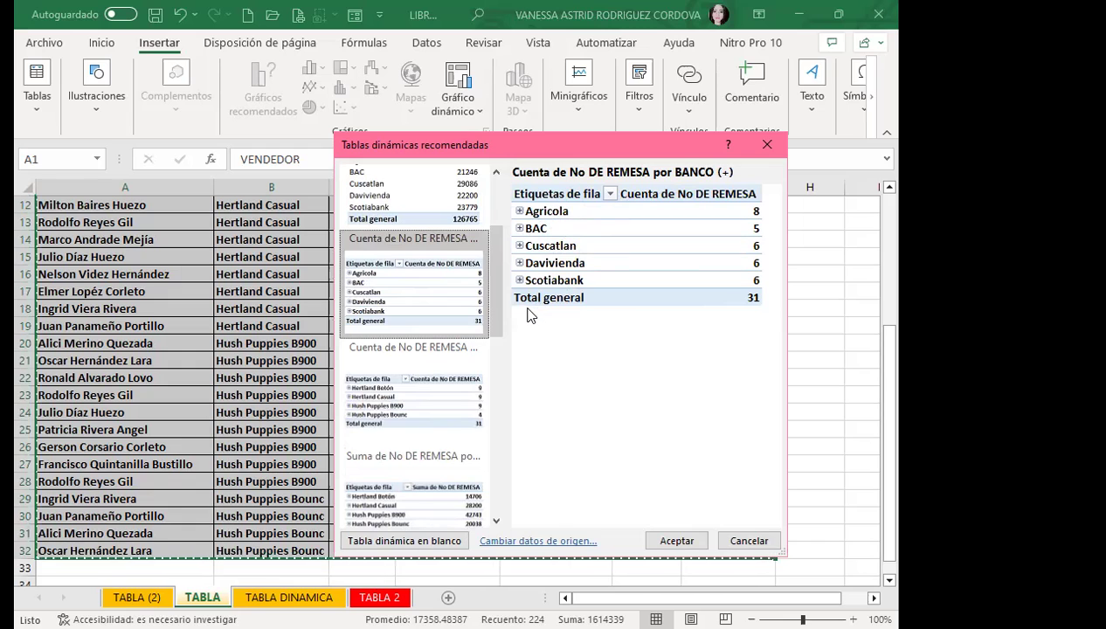
pyautogui.click(393, 402)
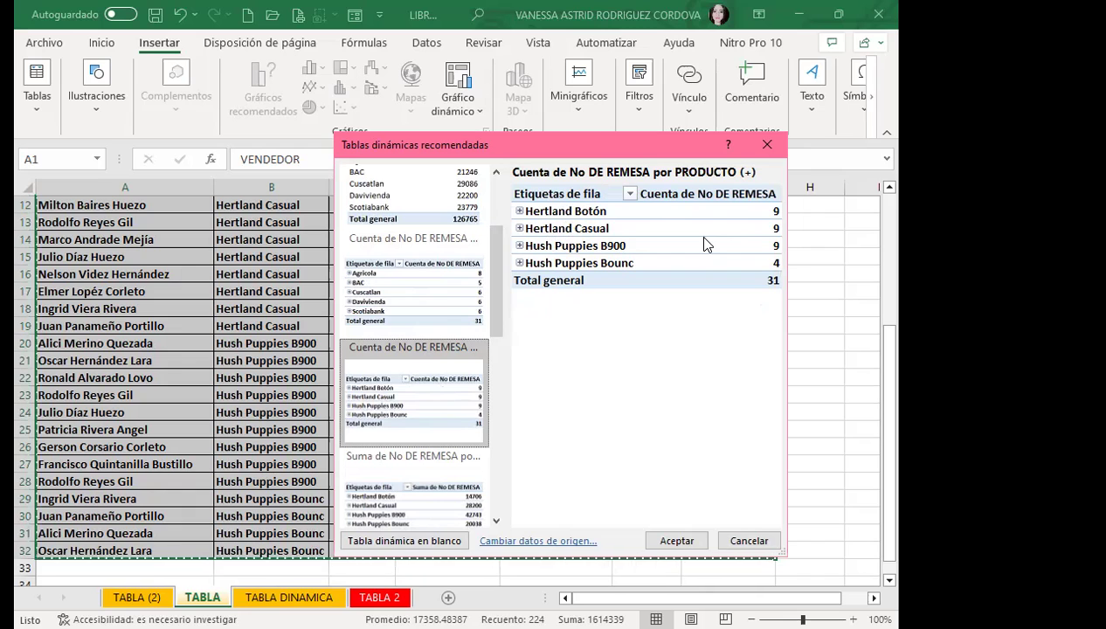
pyautogui.moveTo(501, 300); pyautogui.dragTo(490, 485)
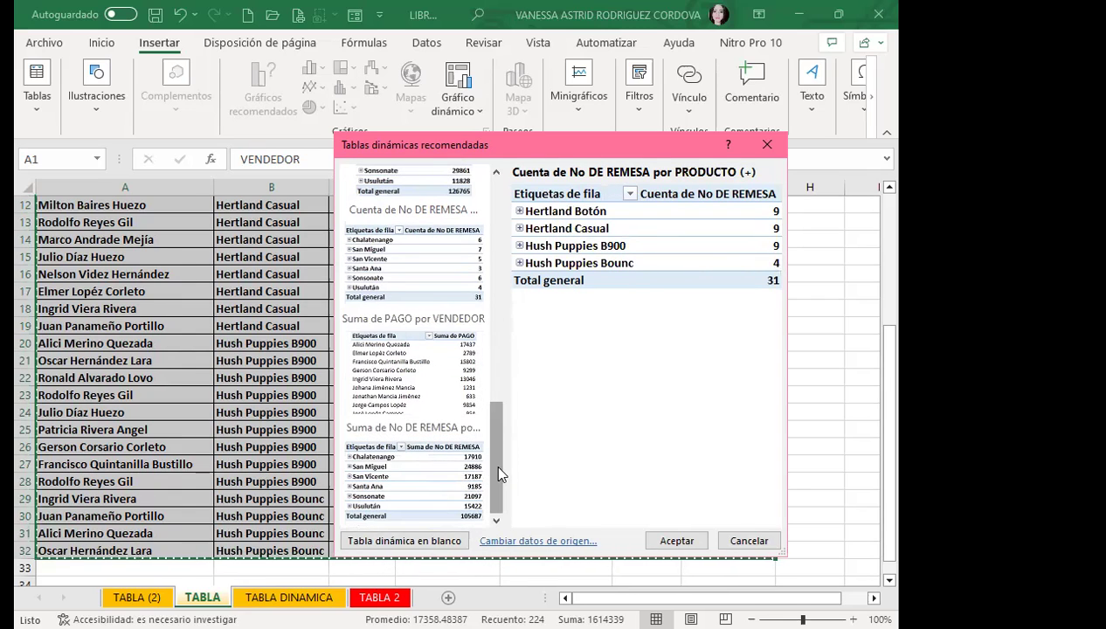
# Step: Preview the ZONA and VENDEDOR options, close the dialog without inserting, and go to TABLA DINAMICA
pyautogui.click(417, 471)
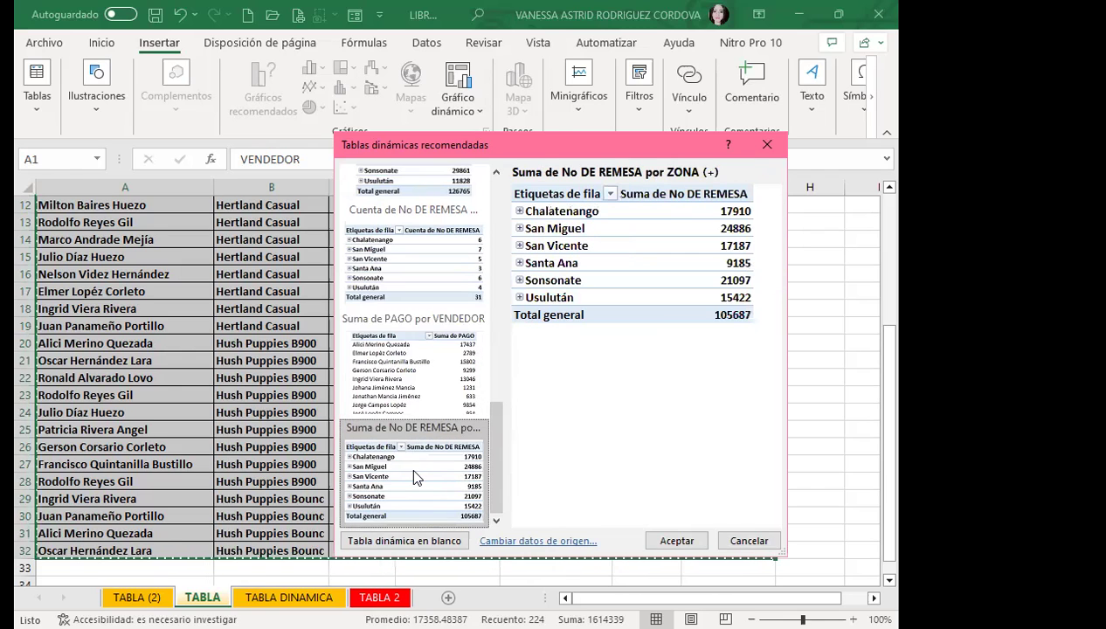
pyautogui.click(385, 377)
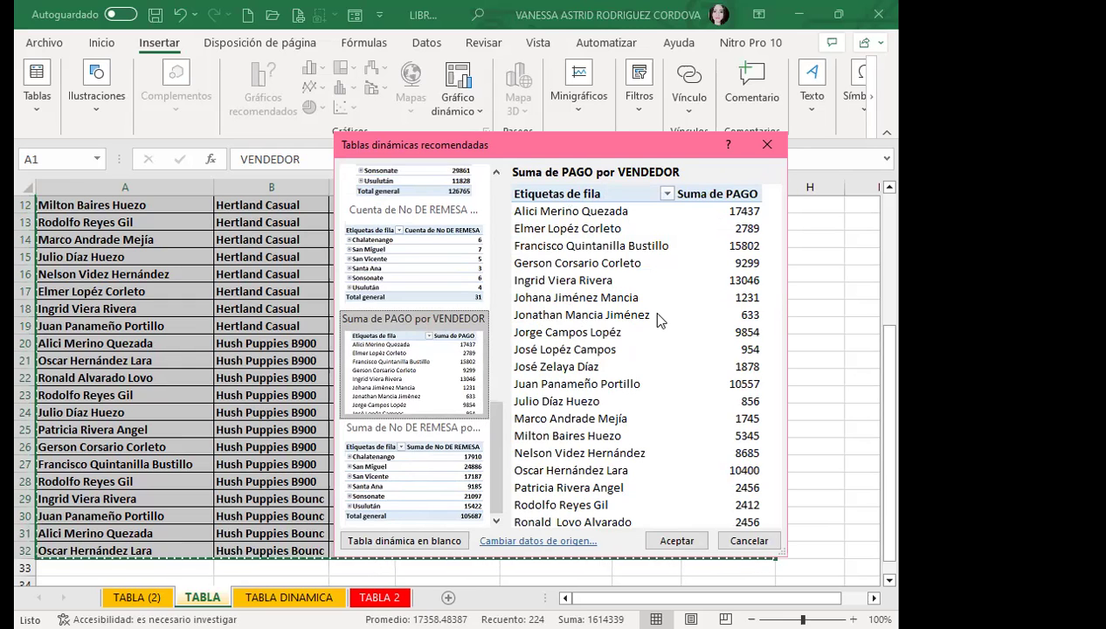
pyautogui.moveTo(494, 416); pyautogui.dragTo(496, 187)
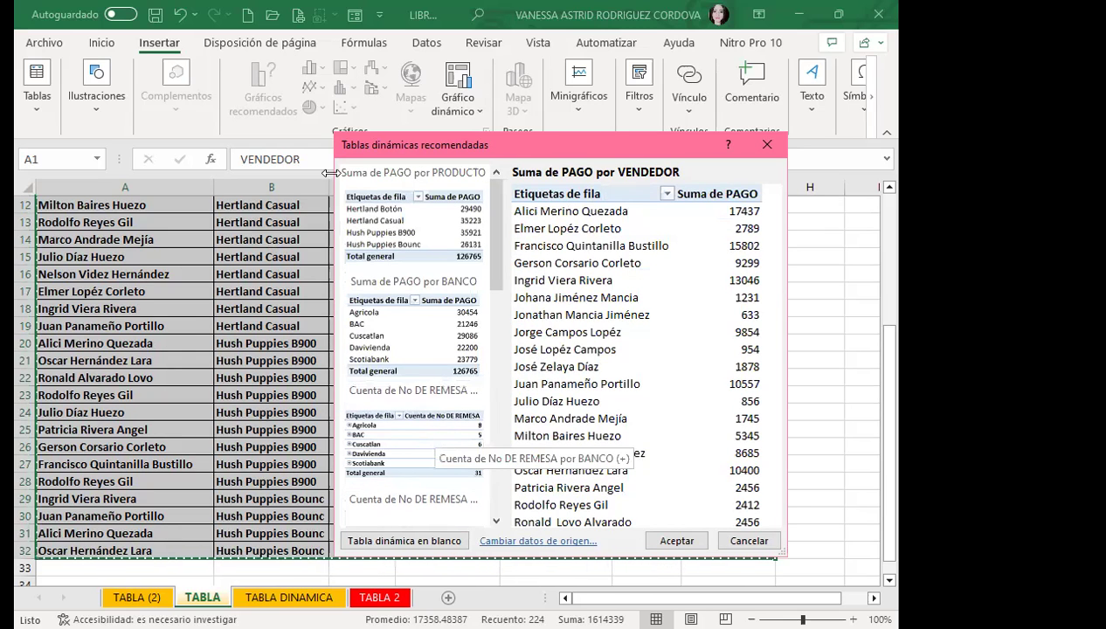
pyautogui.moveTo(495, 235); pyautogui.dragTo(497, 413)
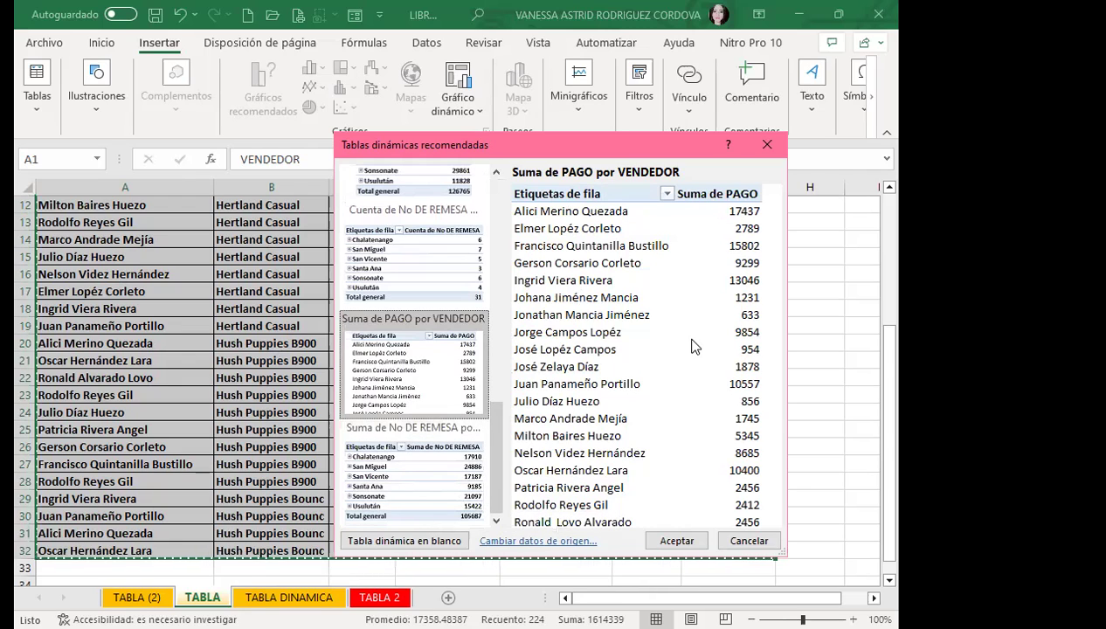
pyautogui.click(767, 144)
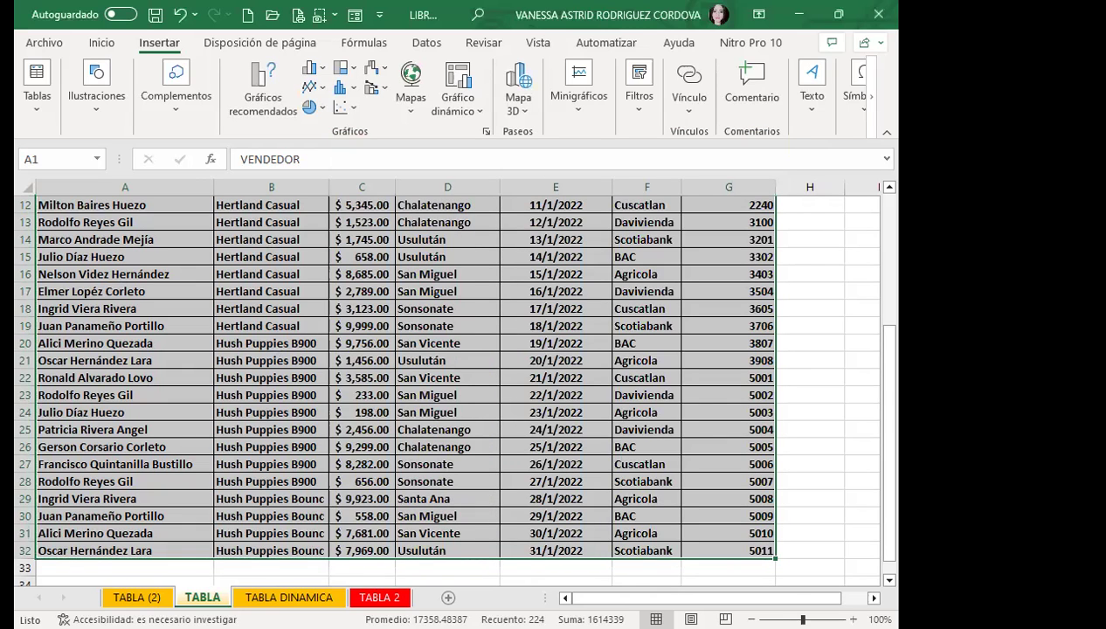
pyautogui.hotkey('ctrl', 'pagedown')
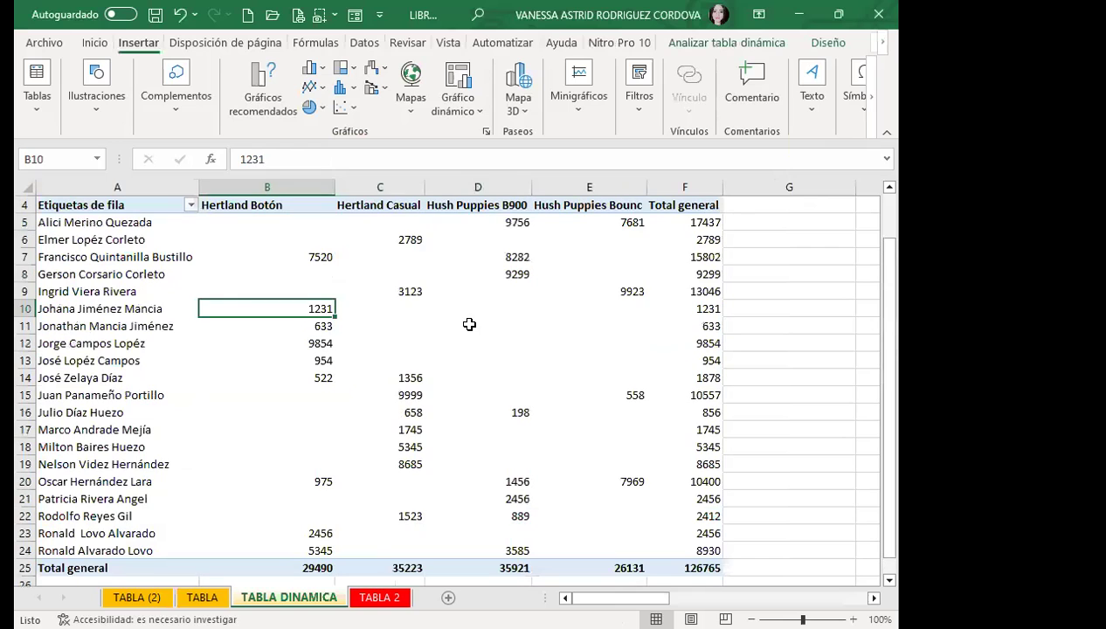
pyautogui.click(469, 324)
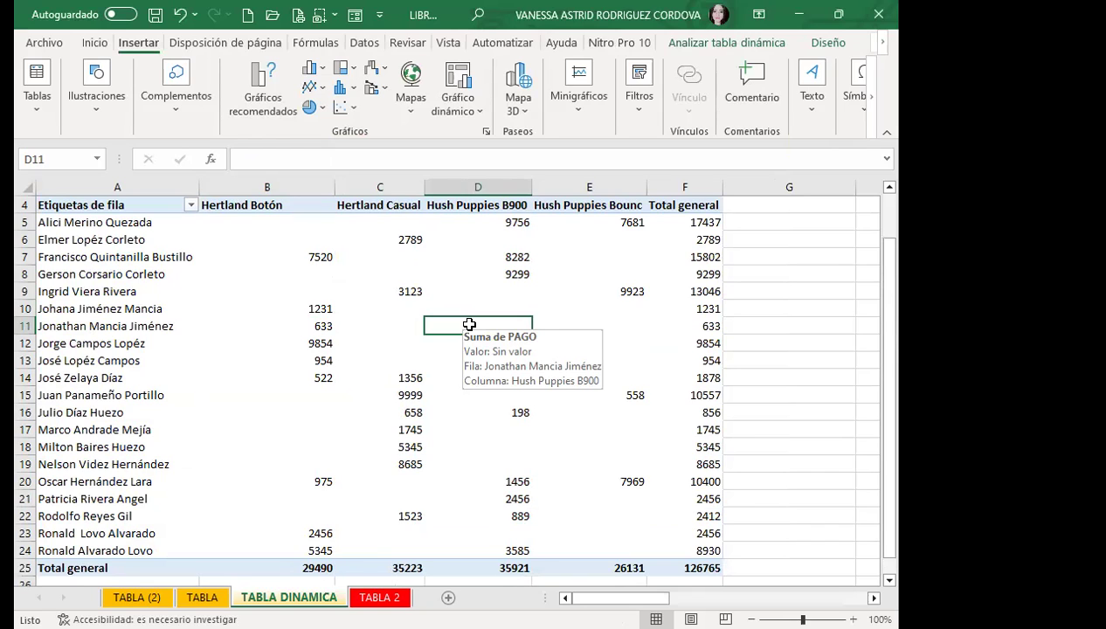
pyautogui.click(388, 278)
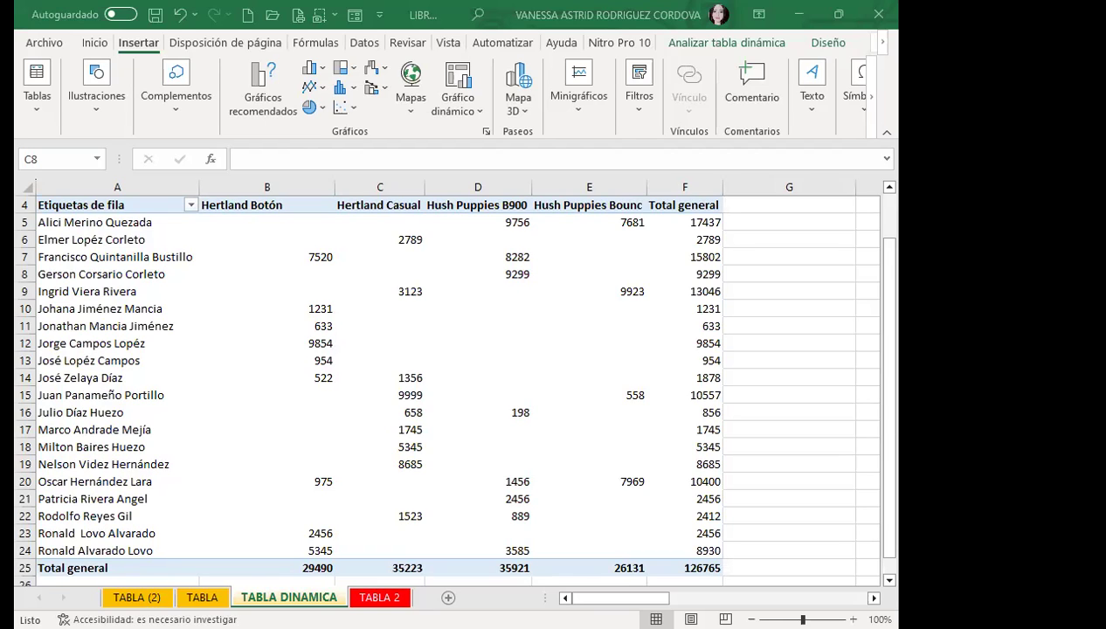
pyautogui.click(439, 328)
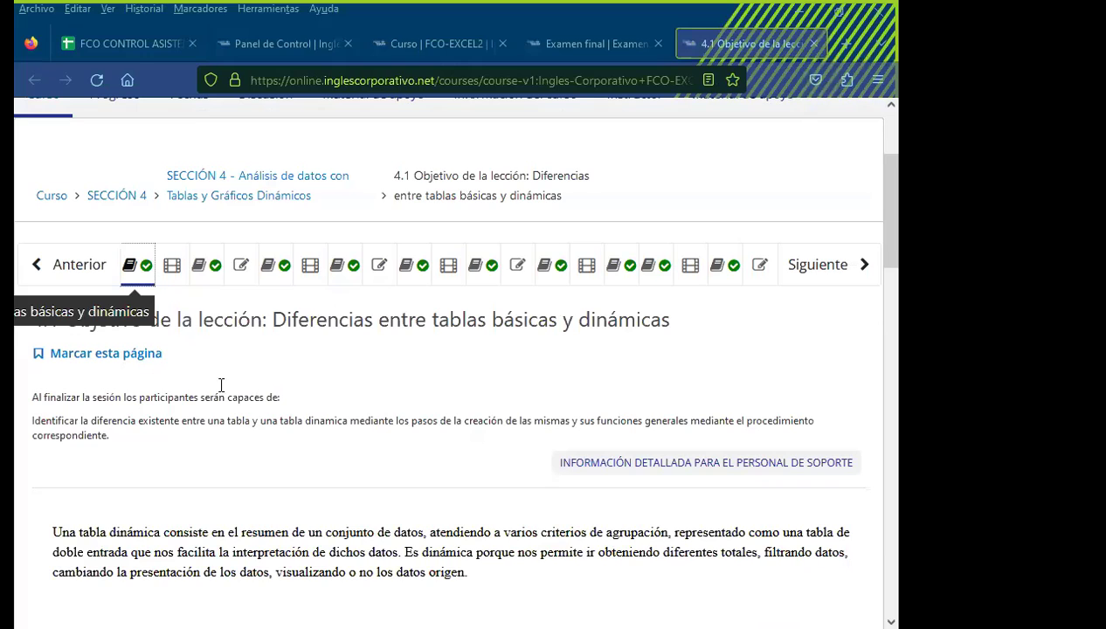
# Step: Open the class #16 discussion forum from the course navigation bar's third unit icon
pyautogui.click(207, 266)
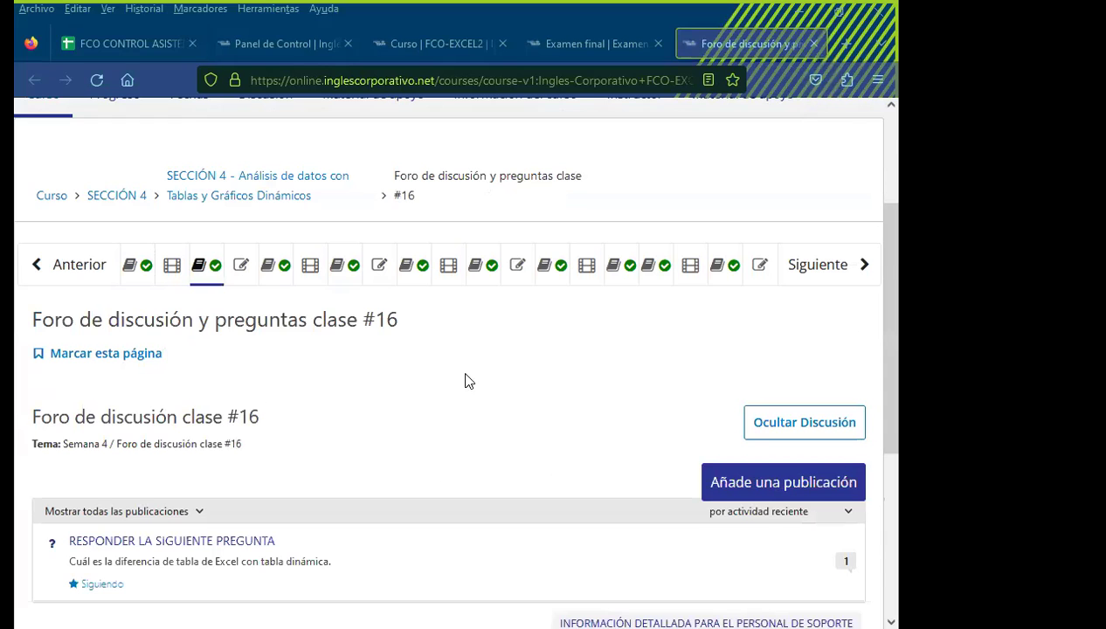
pyautogui.scroll(-3, 463, 375)
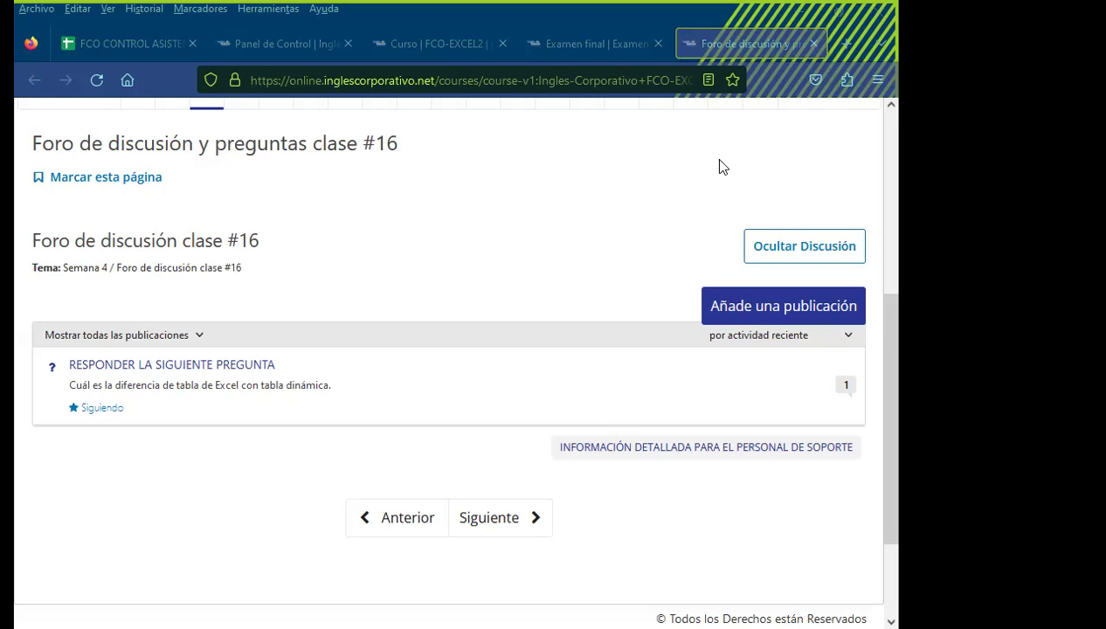
pyautogui.click(588, 82)
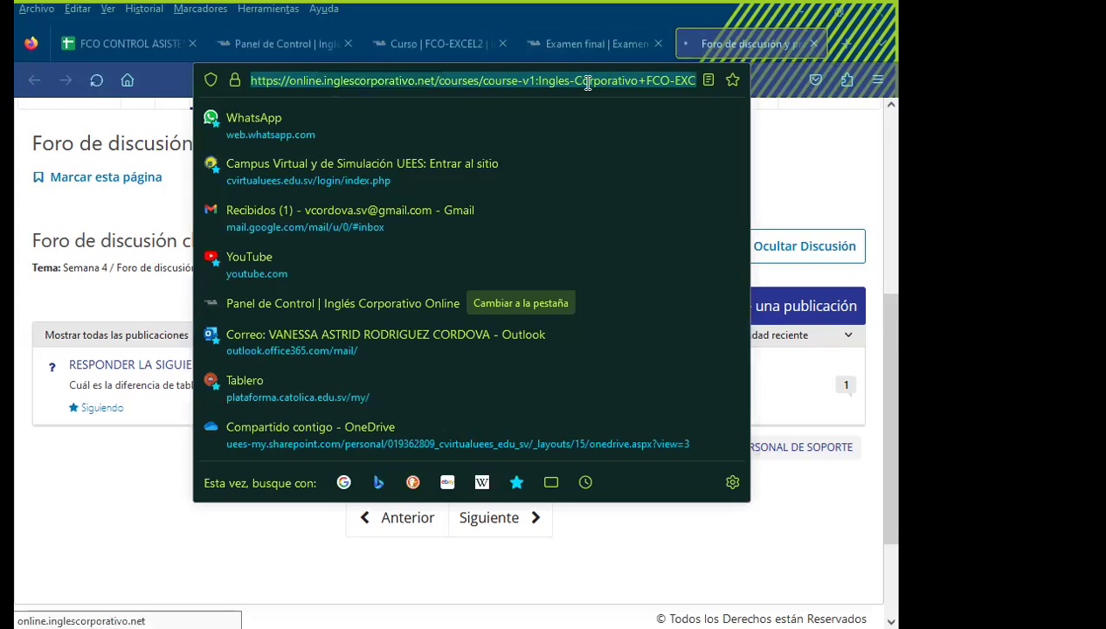
pyautogui.click(831, 185)
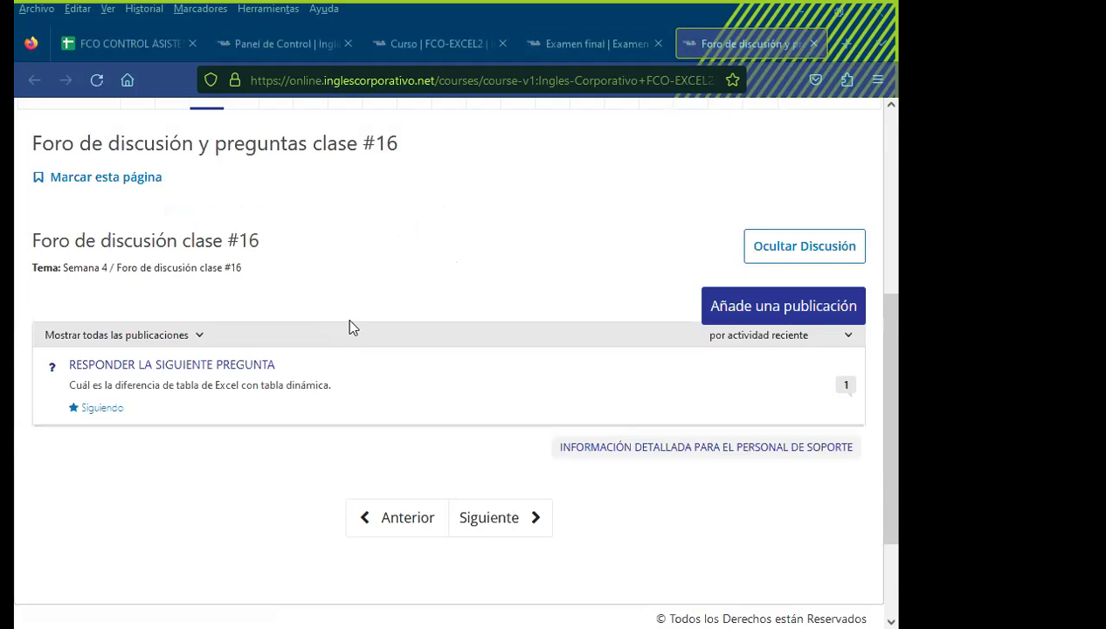
# Step: Reload the forum #16 page twice to check for new discussion posts
pyautogui.scroll(4, 459, 279)
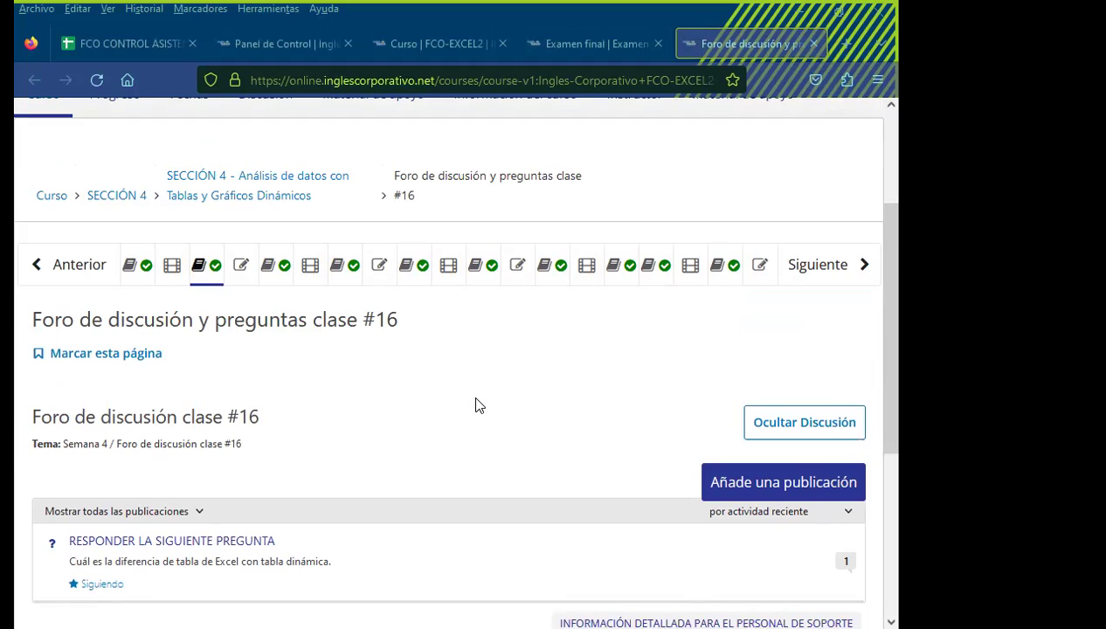
pyautogui.scroll(-1, 481, 398)
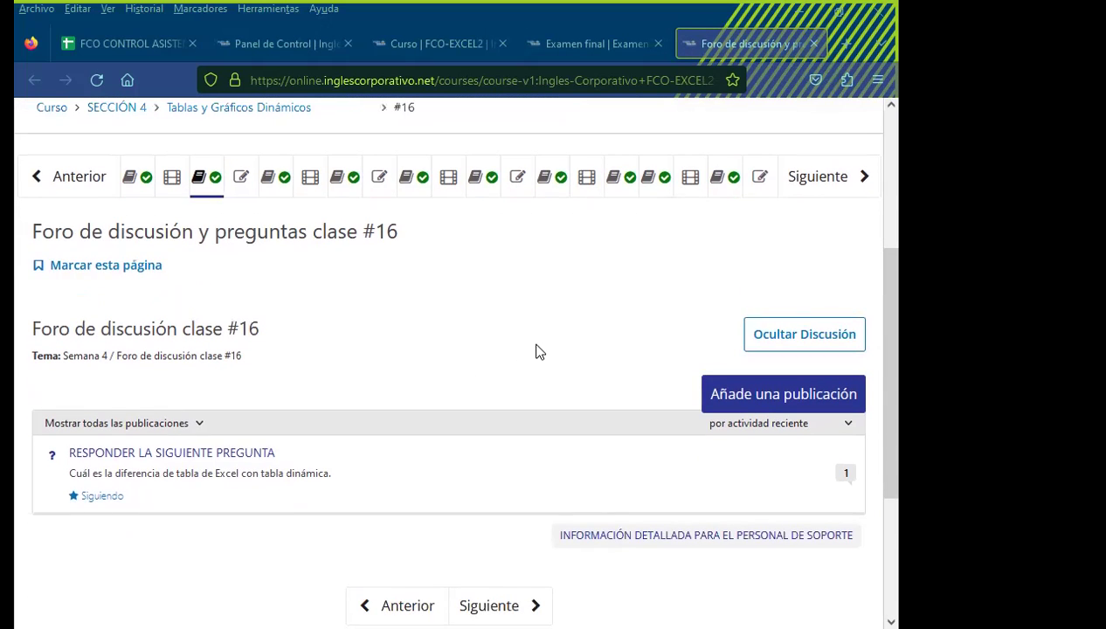
pyautogui.press('F5')
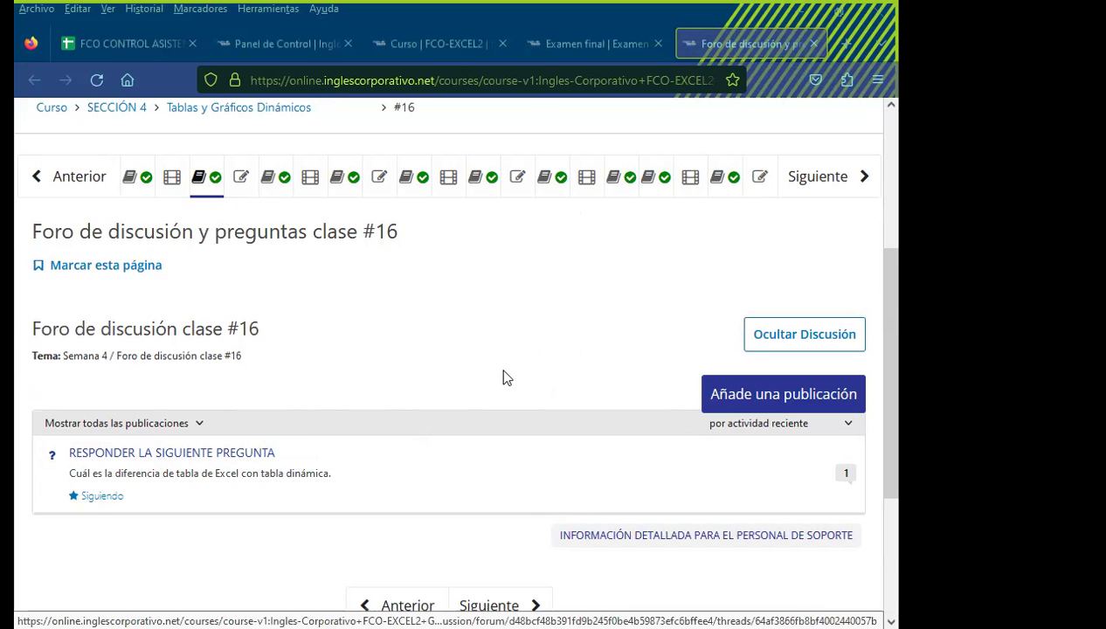
pyautogui.press('F5')
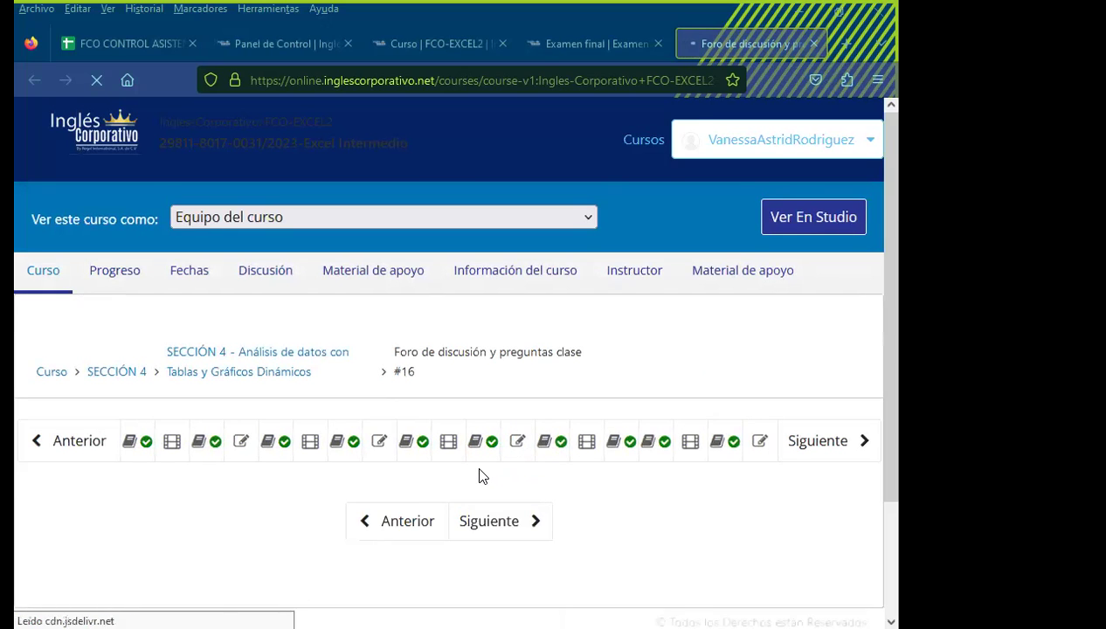
# Step: Review the forum #16 posts, then reload the page until the question shows 2 responses
pyautogui.scroll(-3, 516, 464)
pyautogui.scroll(-3, 490, 443)
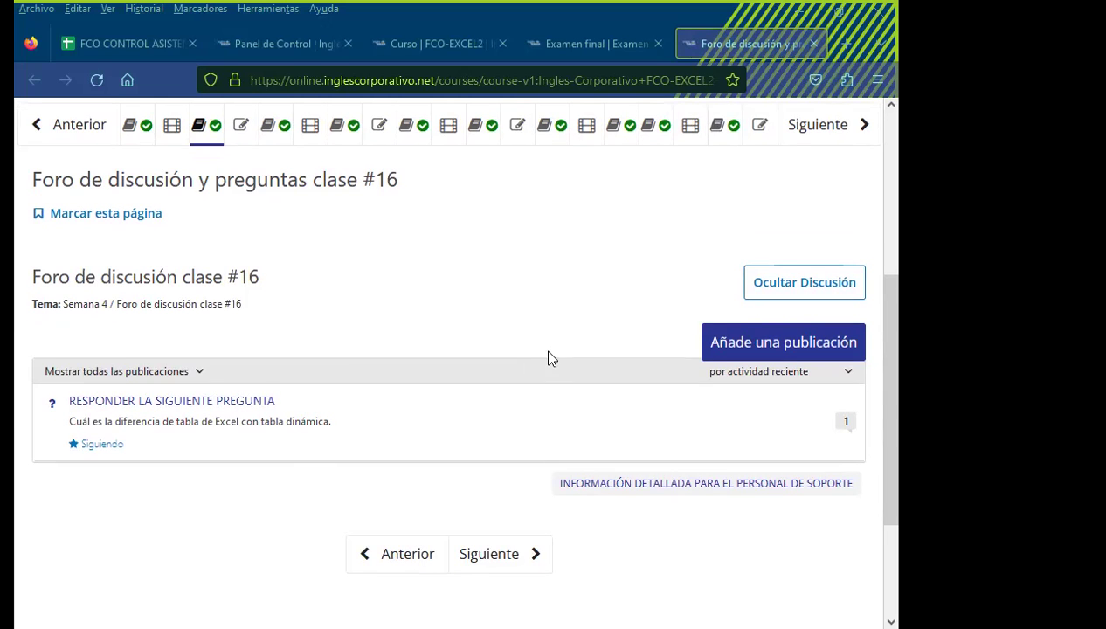
pyautogui.scroll(2, 553, 329)
pyautogui.scroll(1, 553, 324)
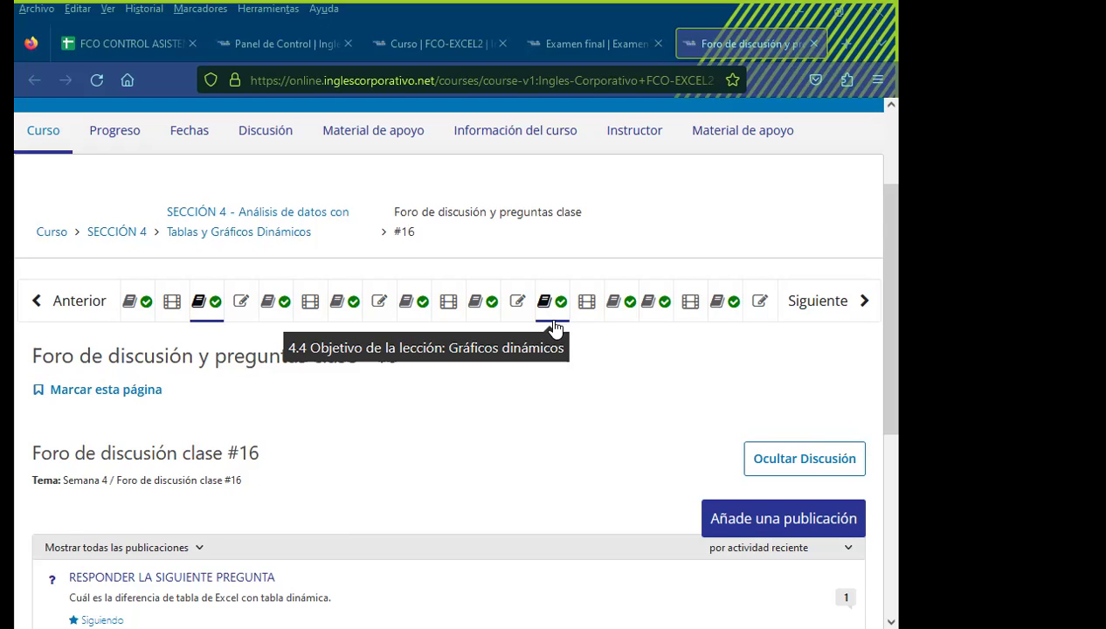
pyautogui.scroll(-4, 332, 382)
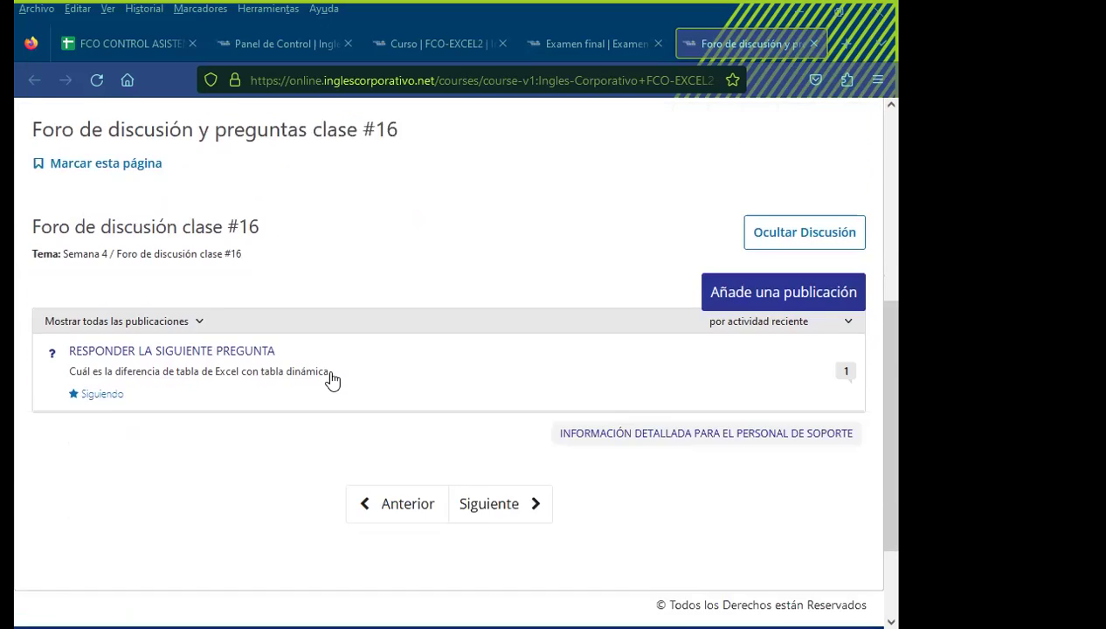
pyautogui.scroll(3, 446, 327)
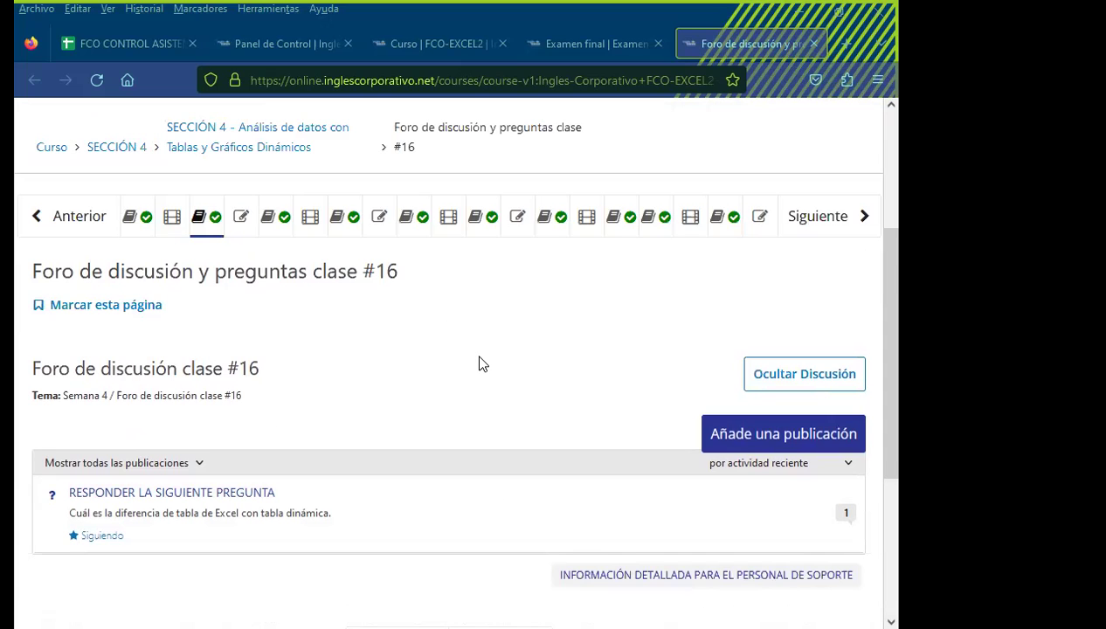
pyautogui.press('F5')
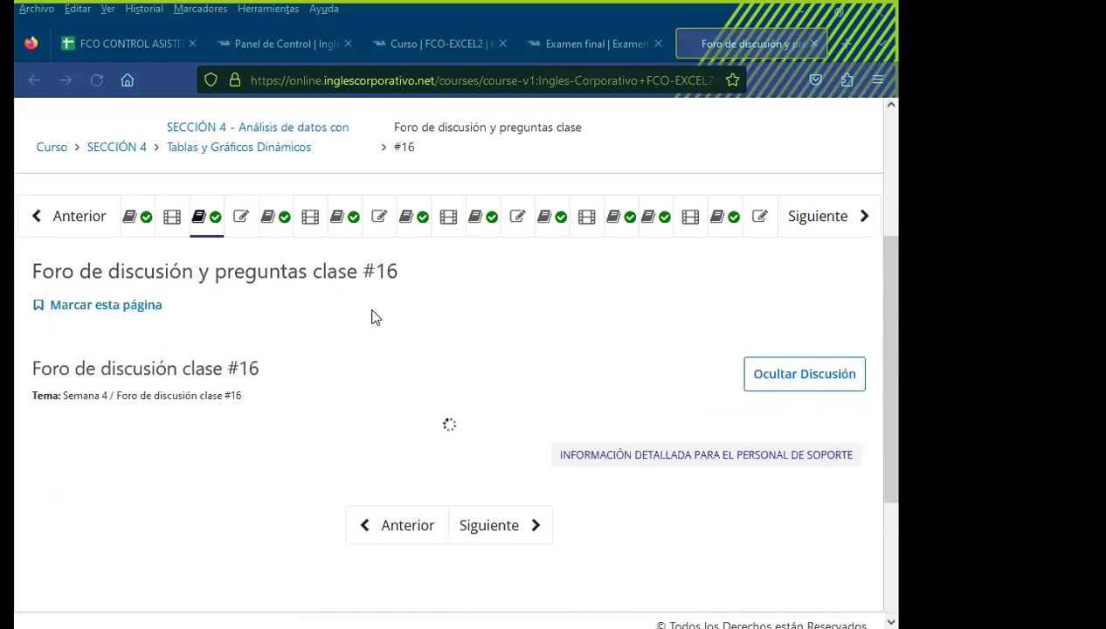
pyautogui.scroll(2, 470, 315)
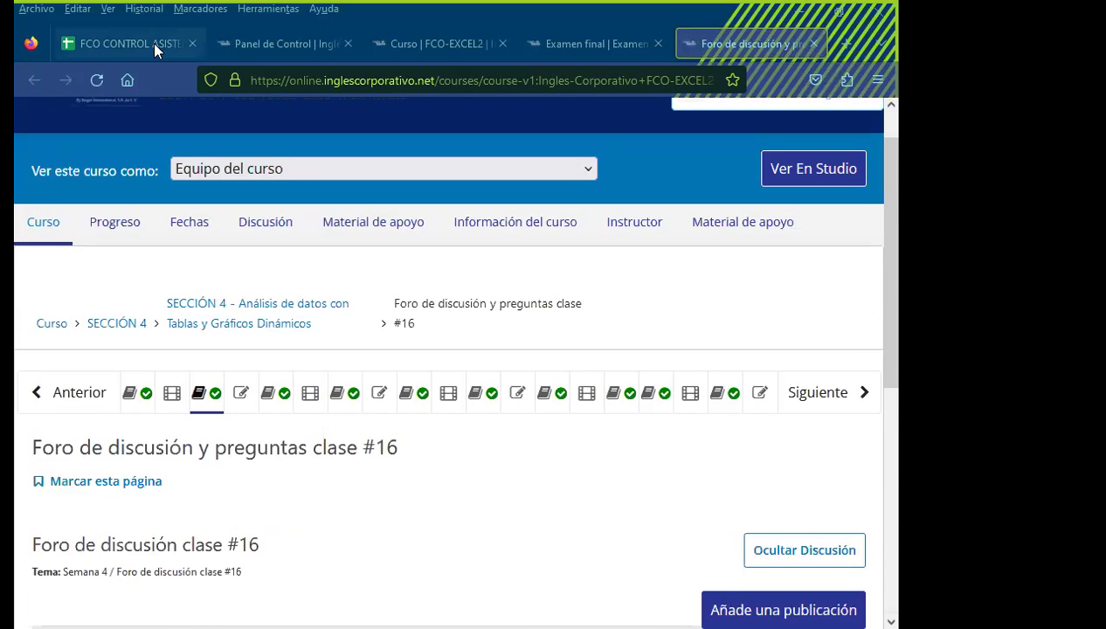
pyautogui.click(154, 43)
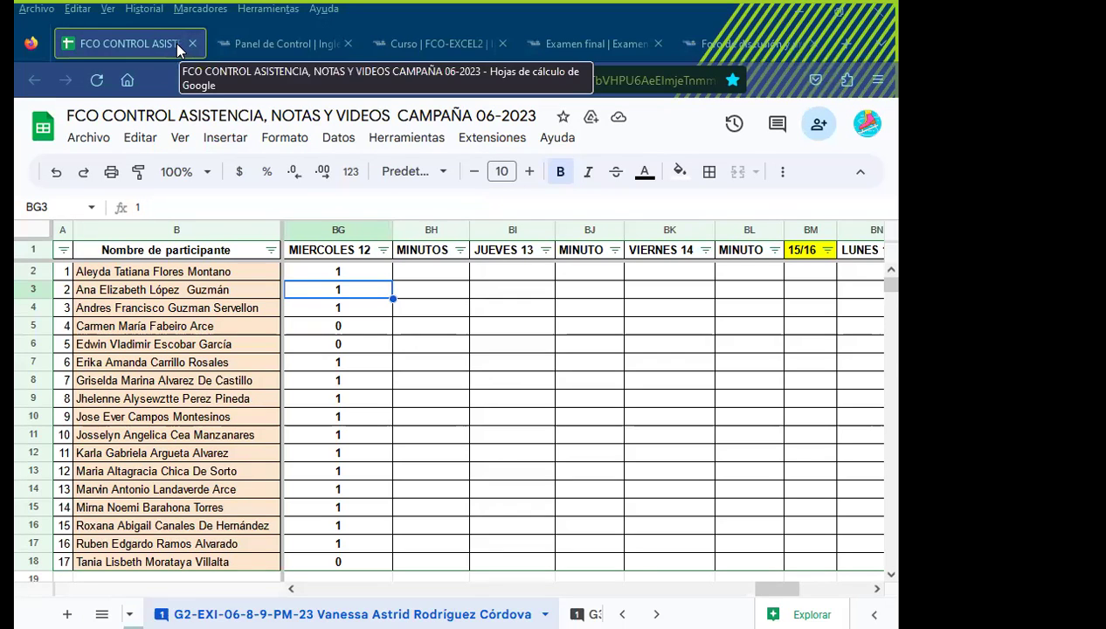
pyautogui.click(140, 326)
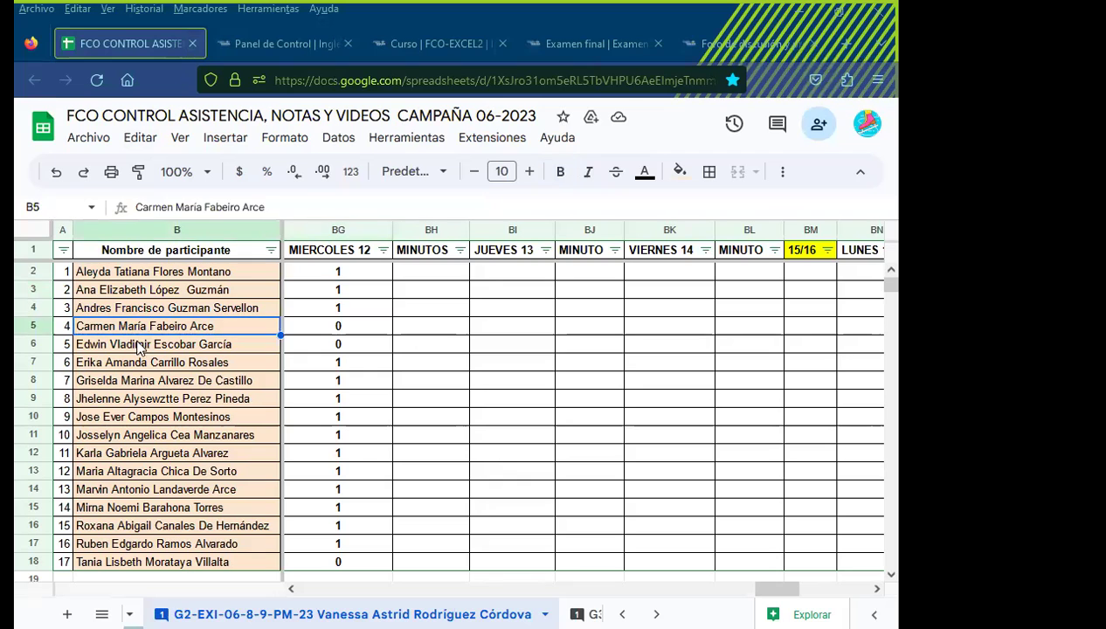
pyautogui.click(135, 347)
pyautogui.scroll(-4, 135, 349)
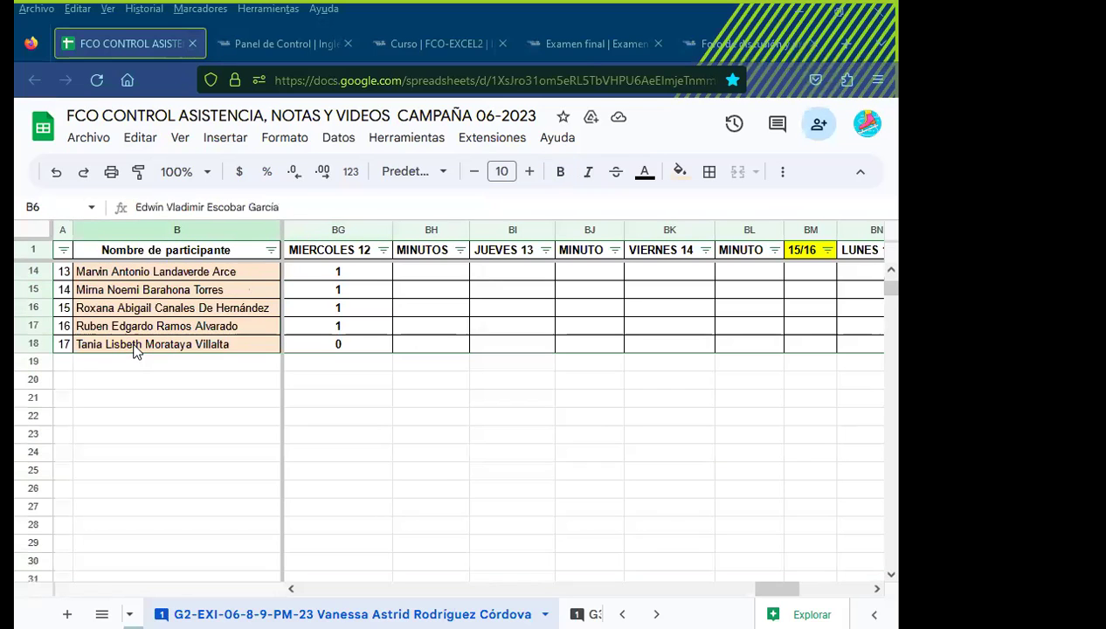
pyautogui.scroll(4, 152, 319)
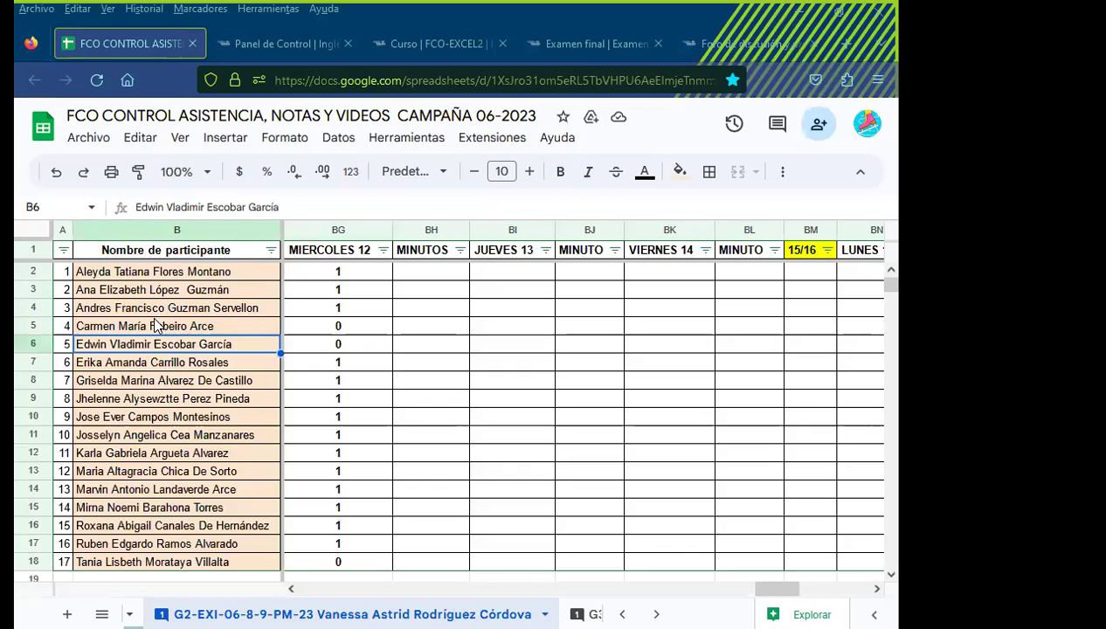
pyautogui.click(718, 49)
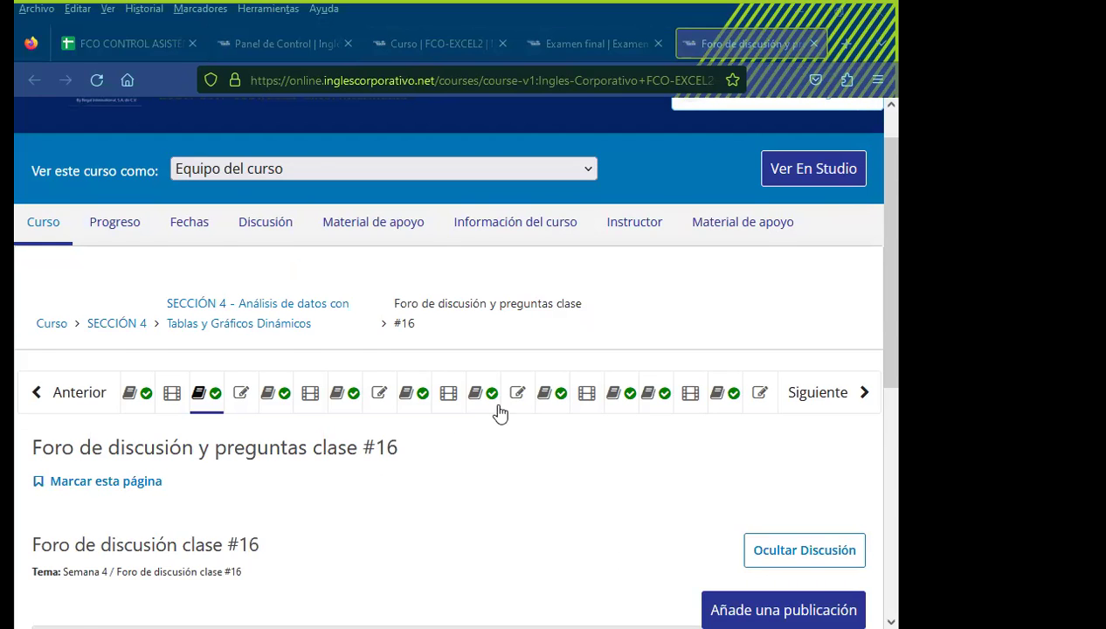
pyautogui.scroll(-1, 452, 434)
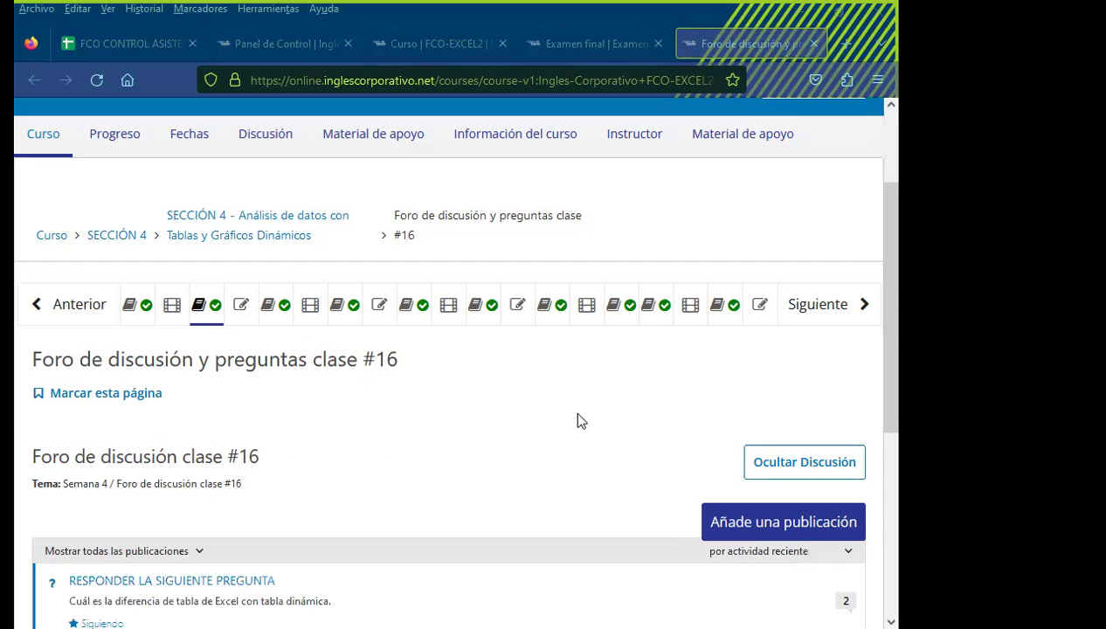
pyautogui.scroll(-4, 577, 414)
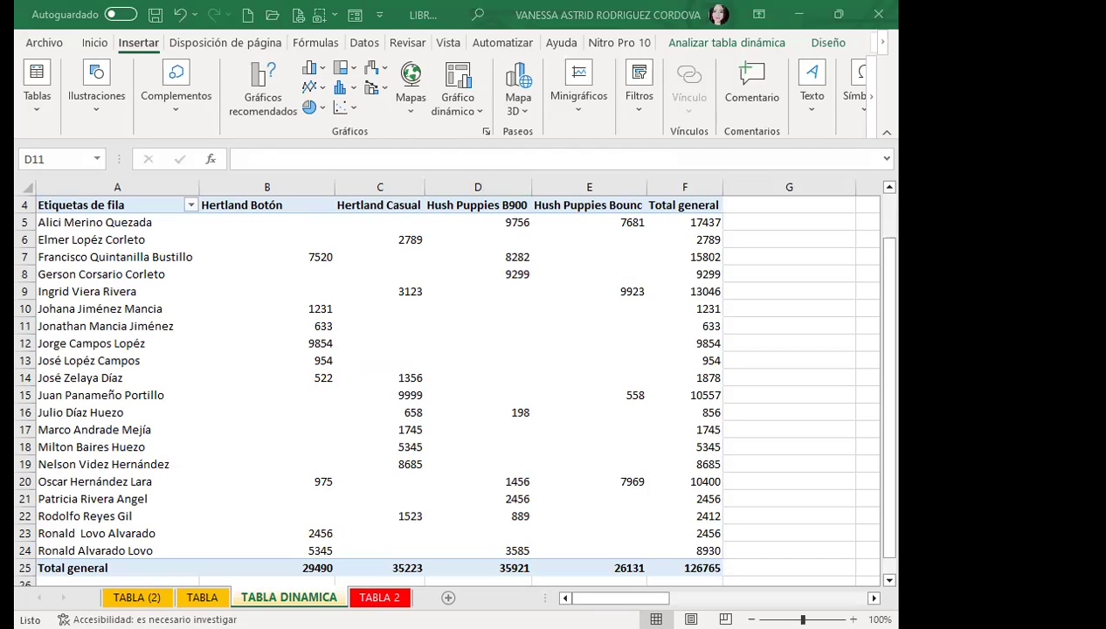
# Step: Return to the browser and open the RESPONDER LA SIGUIENTE PREGUNTA thread
pyautogui.hotkey('alt', 'Tab')
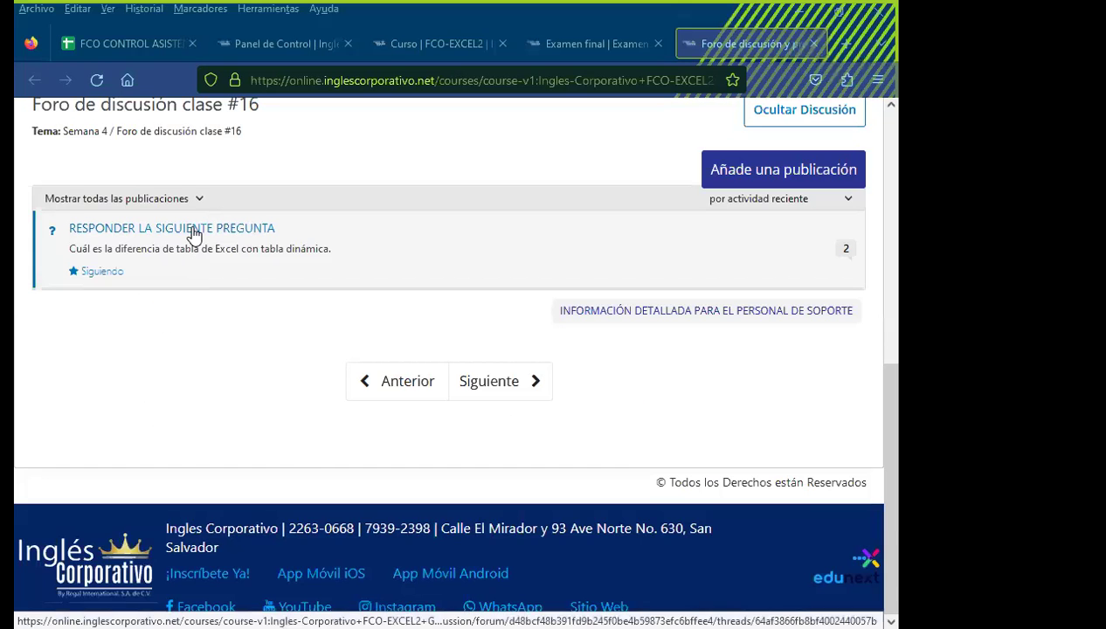
pyautogui.click(189, 229)
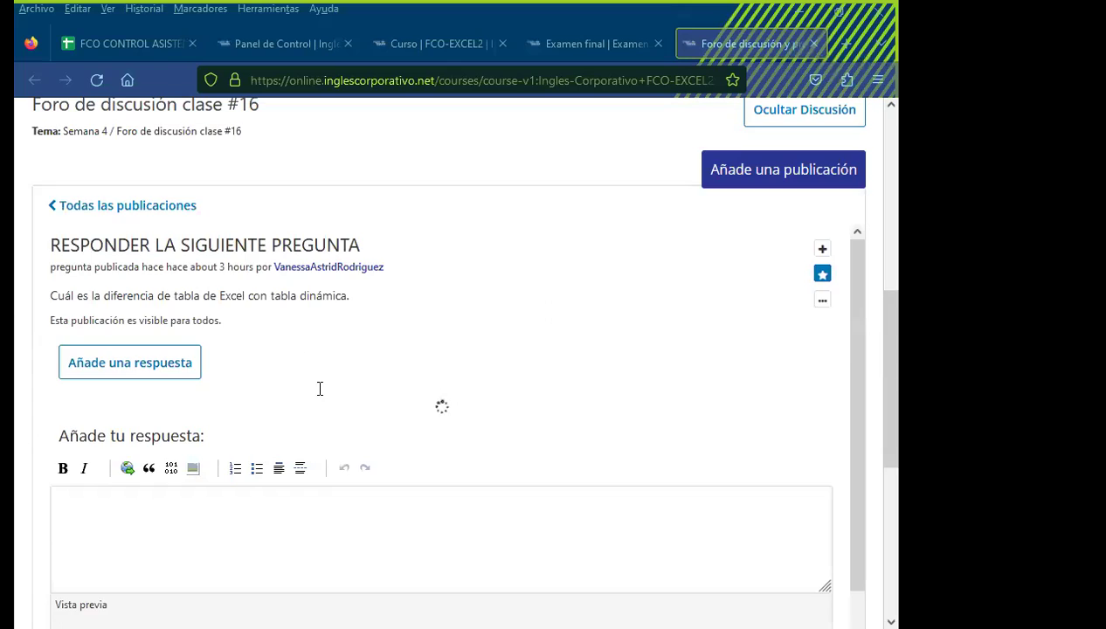
pyautogui.scroll(-2, 332, 410)
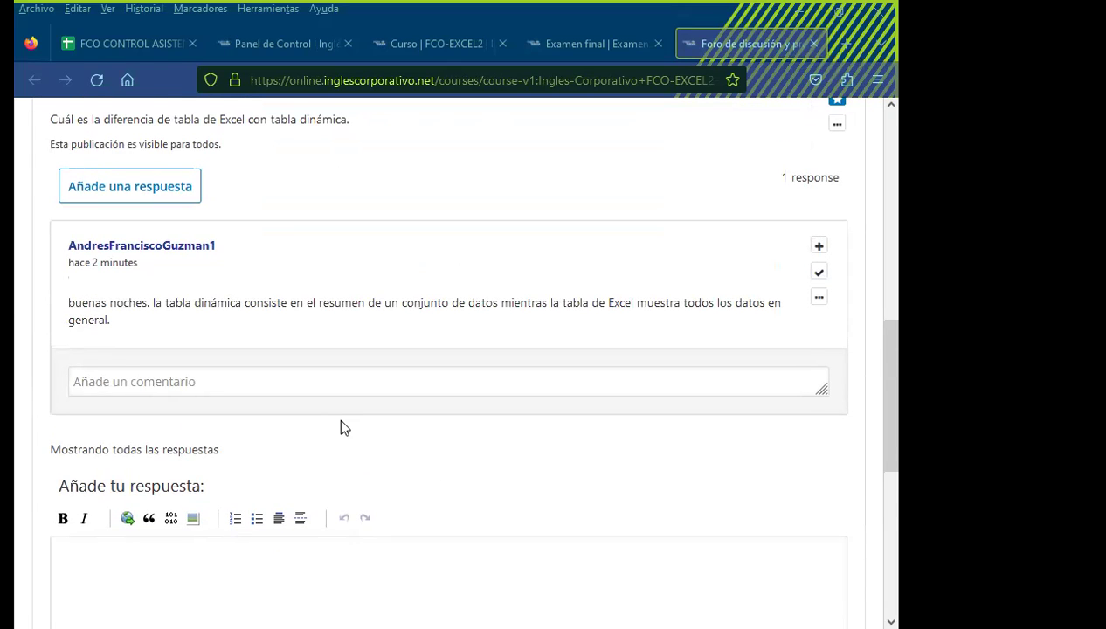
# Step: Post the comment 'Saludos. Gracias por responder al foro #16.' under the student's response
pyautogui.click(104, 383)
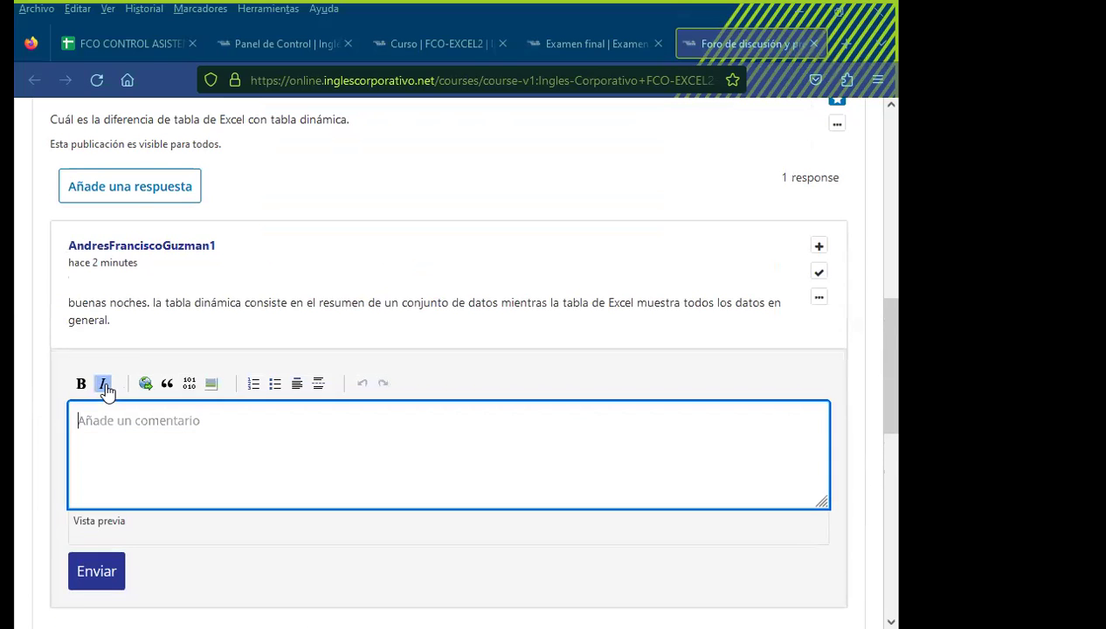
pyautogui.write('Saludos. Gracias por responder al foro #16.  Atentamente. Inga. Vanessa Rodríguez.')
pyautogui.scroll(1, 236, 480)
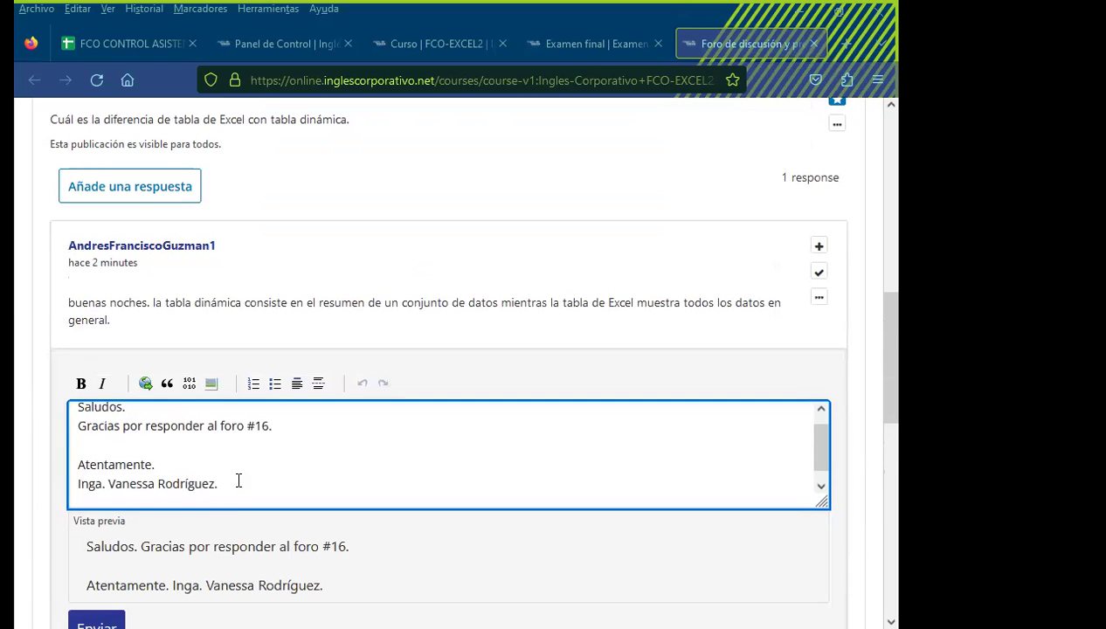
pyautogui.scroll(-3, 19, 485)
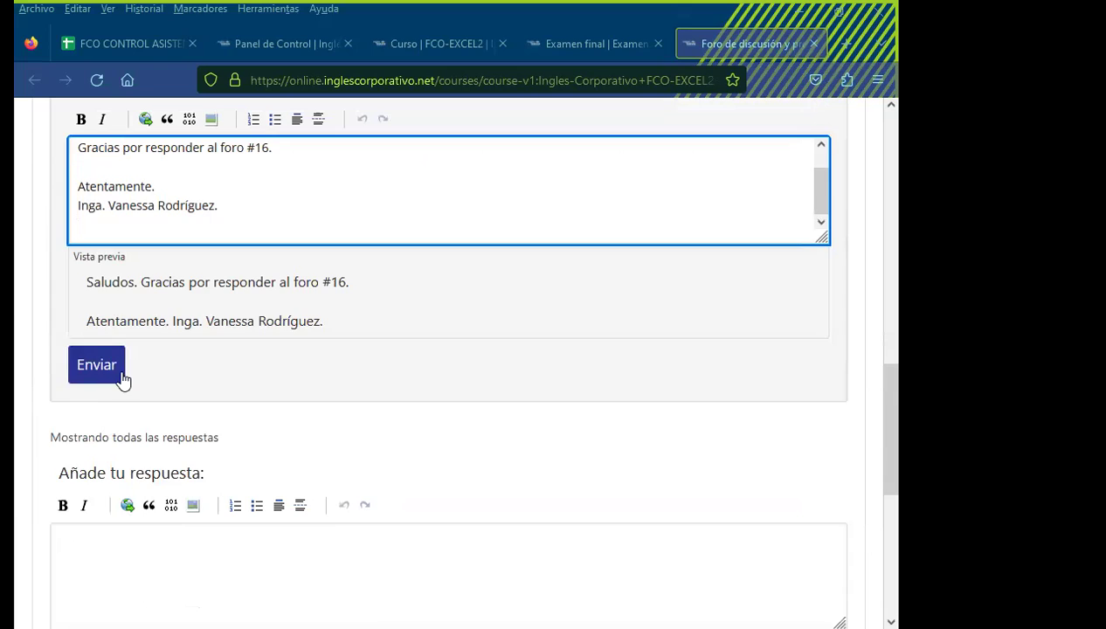
pyautogui.click(114, 368)
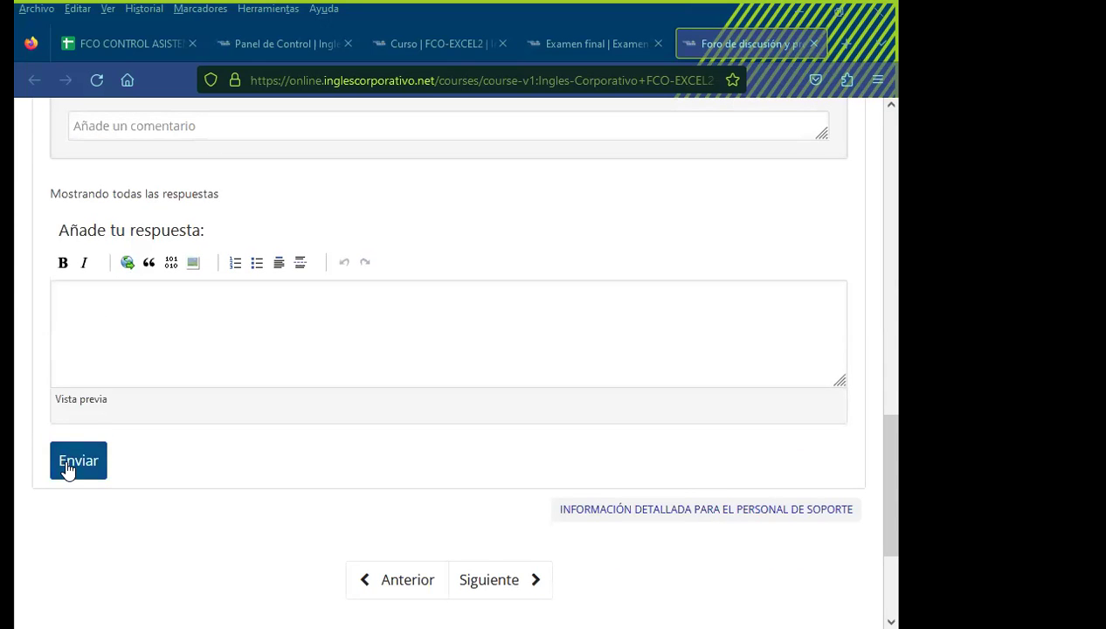
pyautogui.scroll(3, 66, 463)
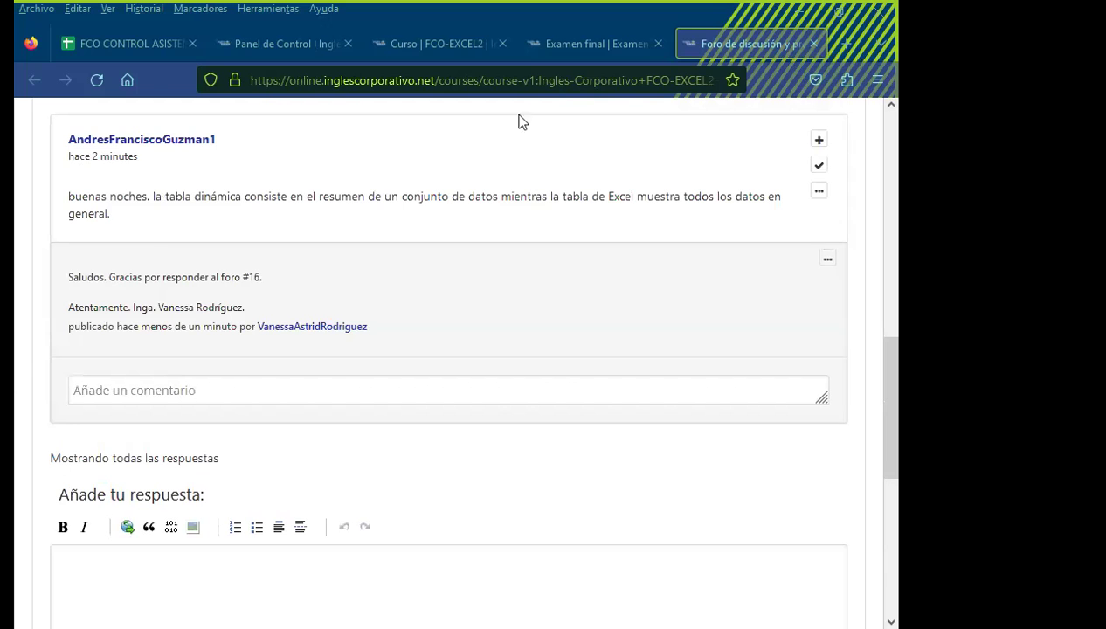